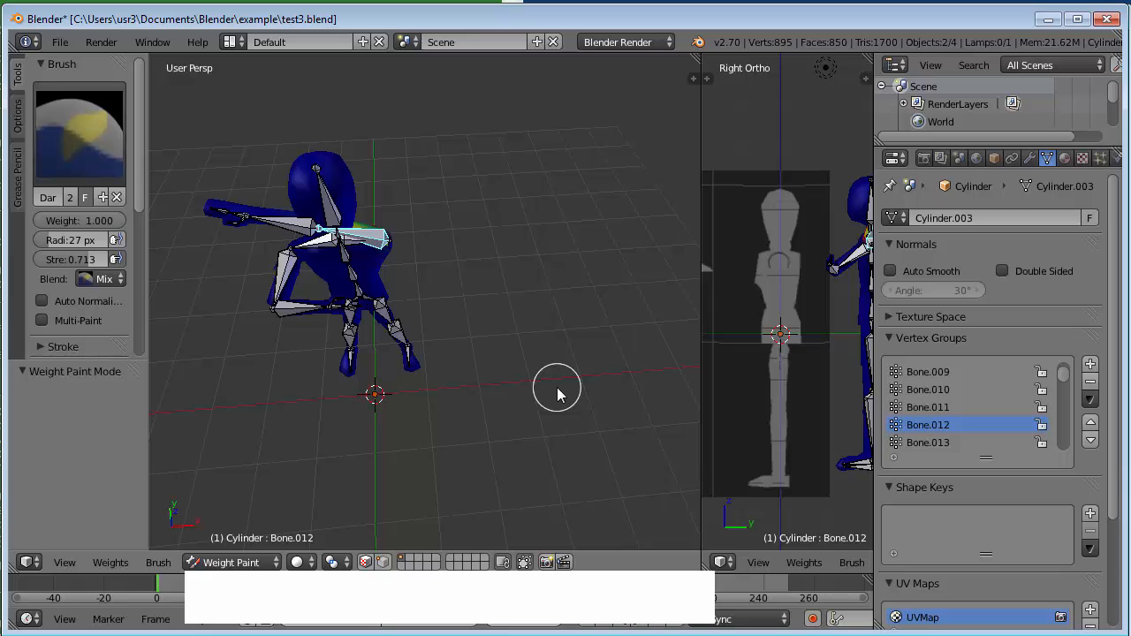
Switch the Cylinder mesh from Weight Paint to Object Mode and select the armature for posing.
key(KP_1)
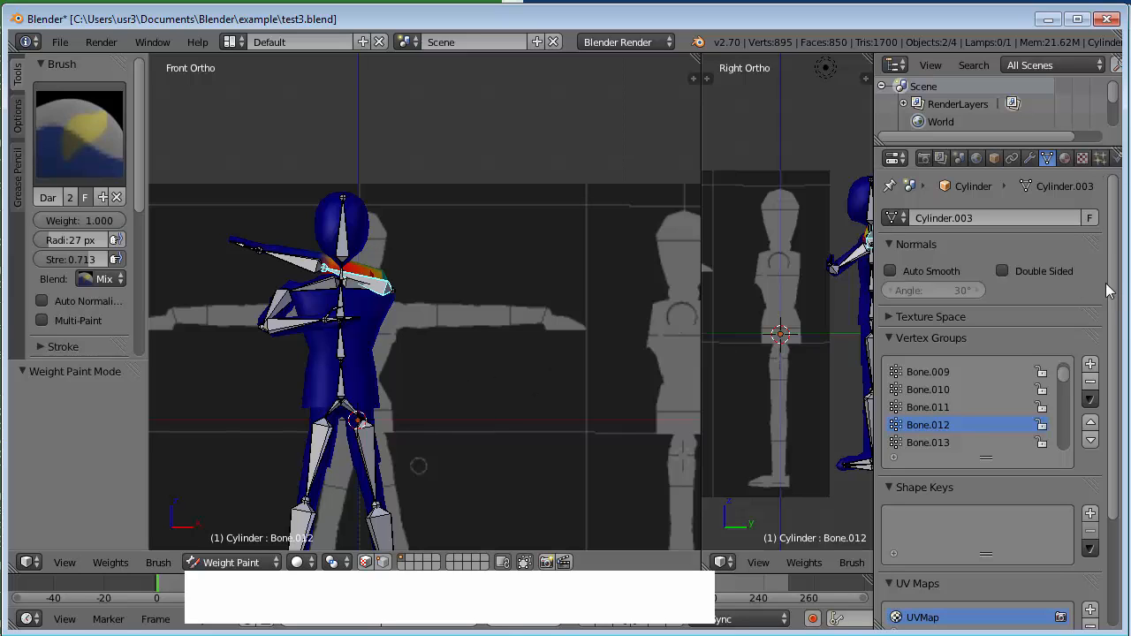
click(1028, 158)
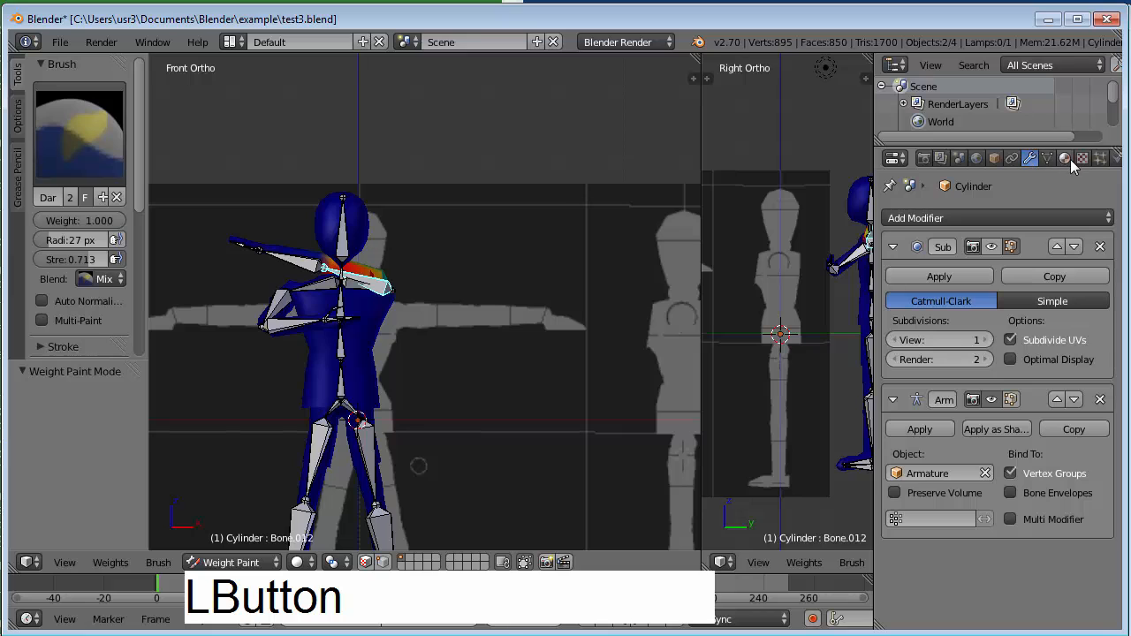
right_click(346, 380)
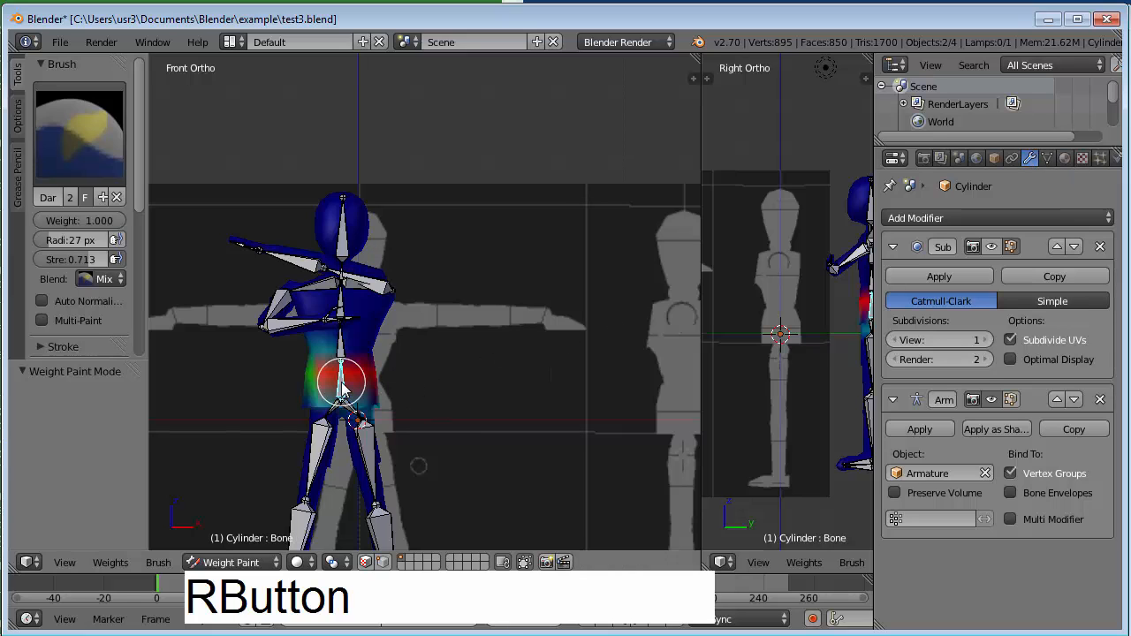
click(231, 562)
click(232, 540)
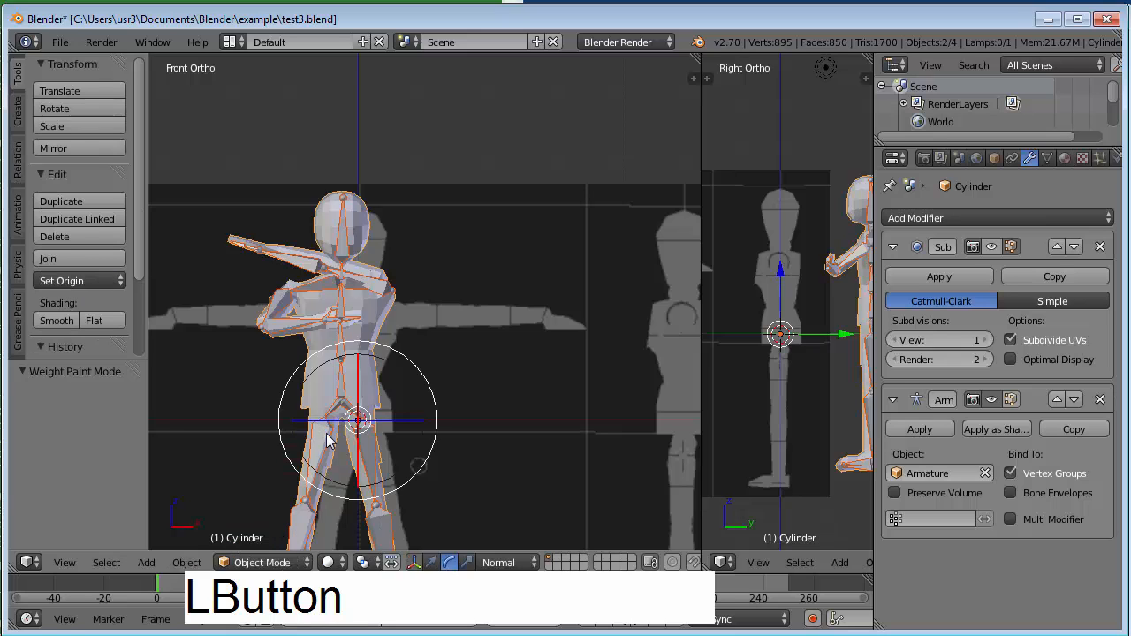
right_click(341, 387)
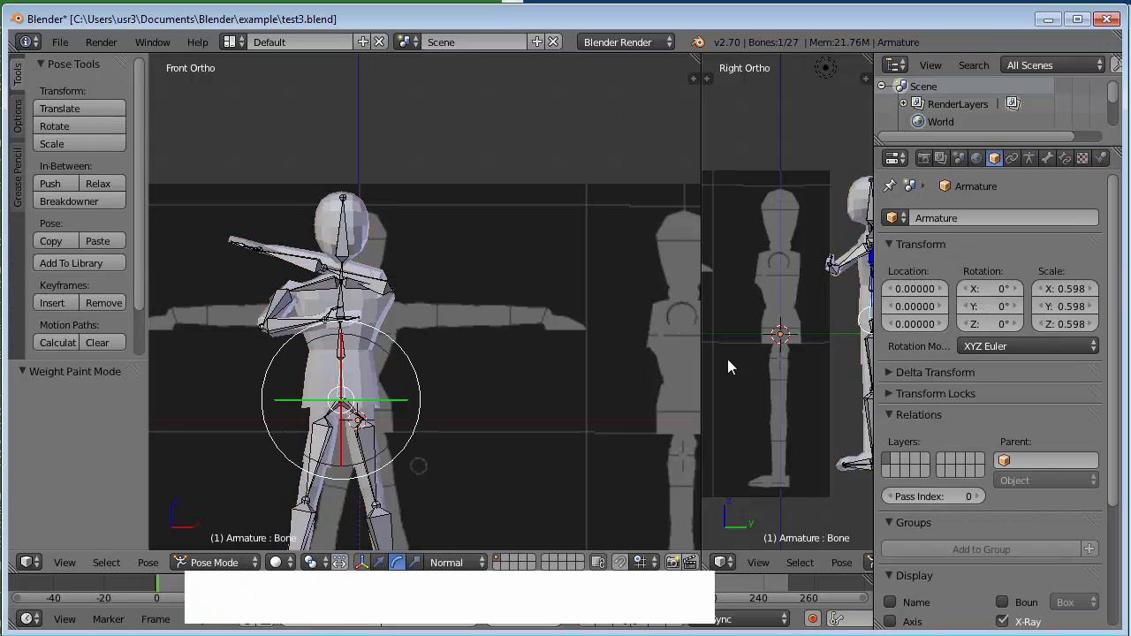
Apply the Rest pose from the armature's pose library to all bones.
click(1029, 157)
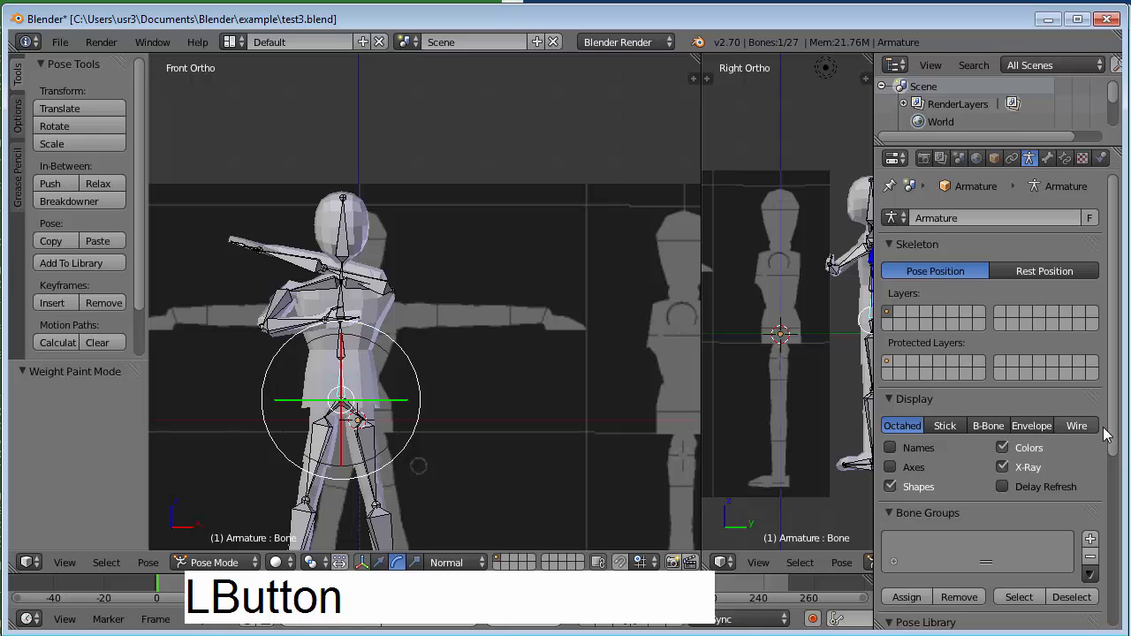
drag(1112, 434, 1112, 496)
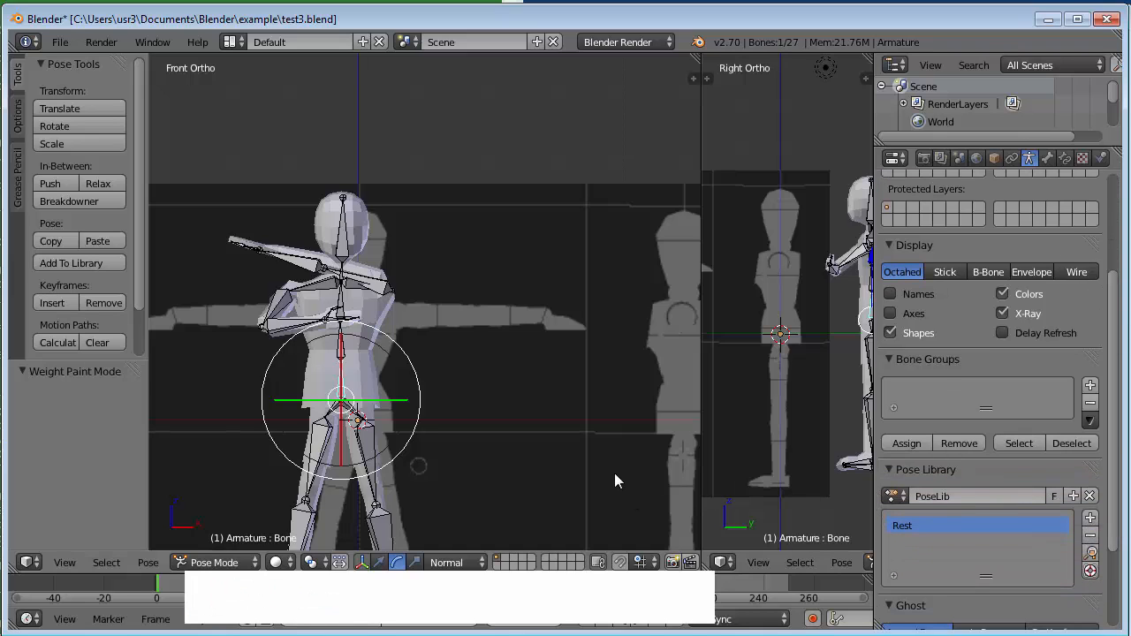
key(a)
key(a)
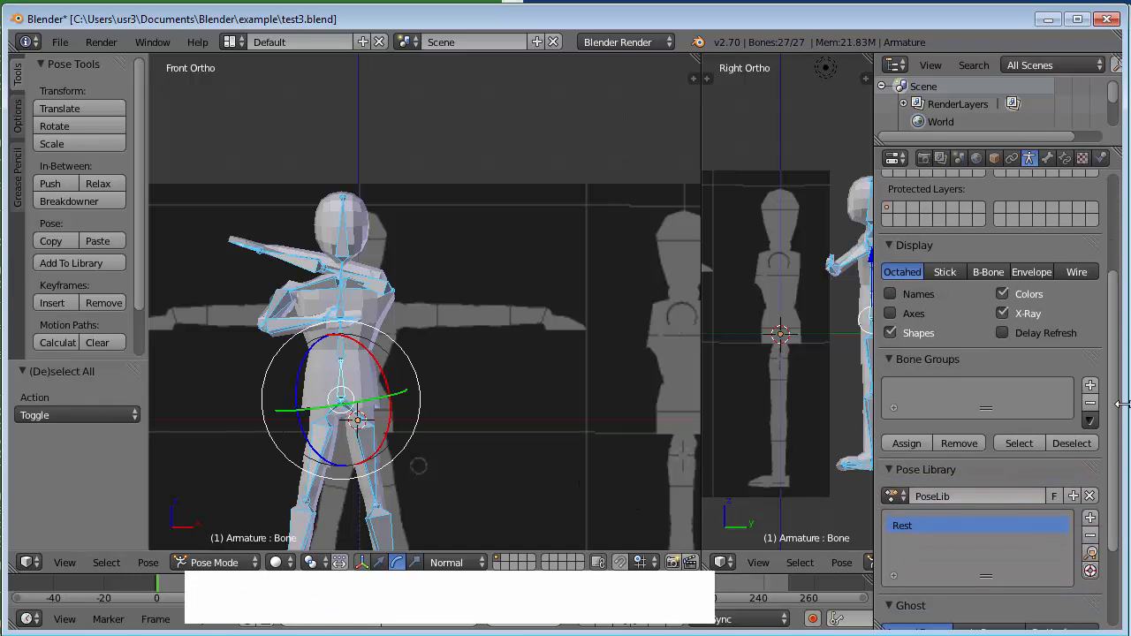
drag(1112, 468, 1112, 493)
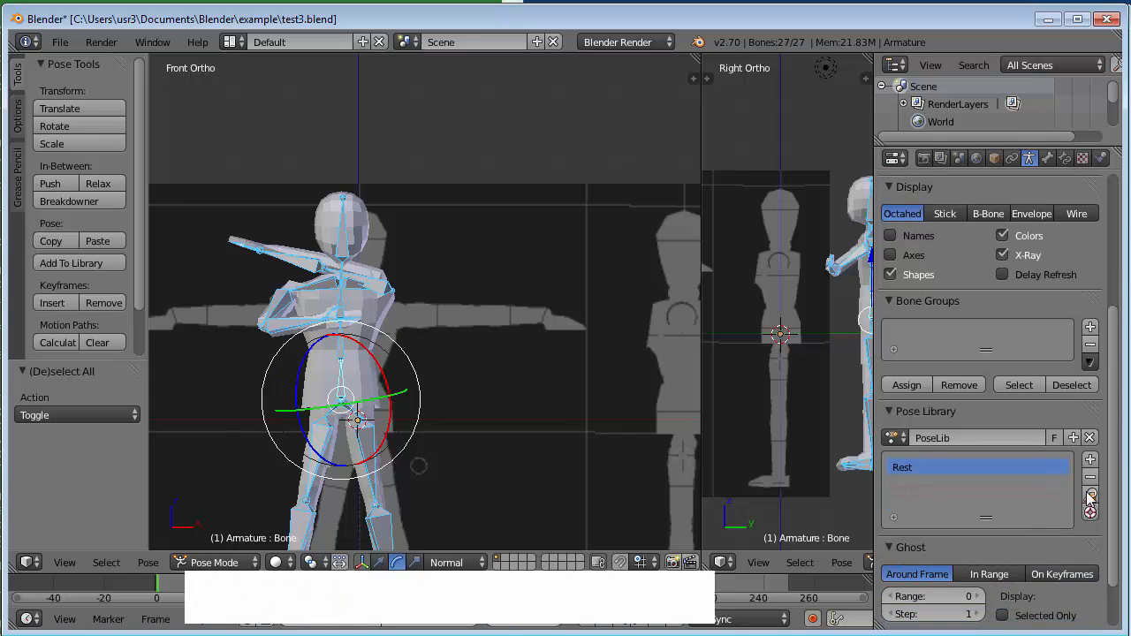
click(1093, 497)
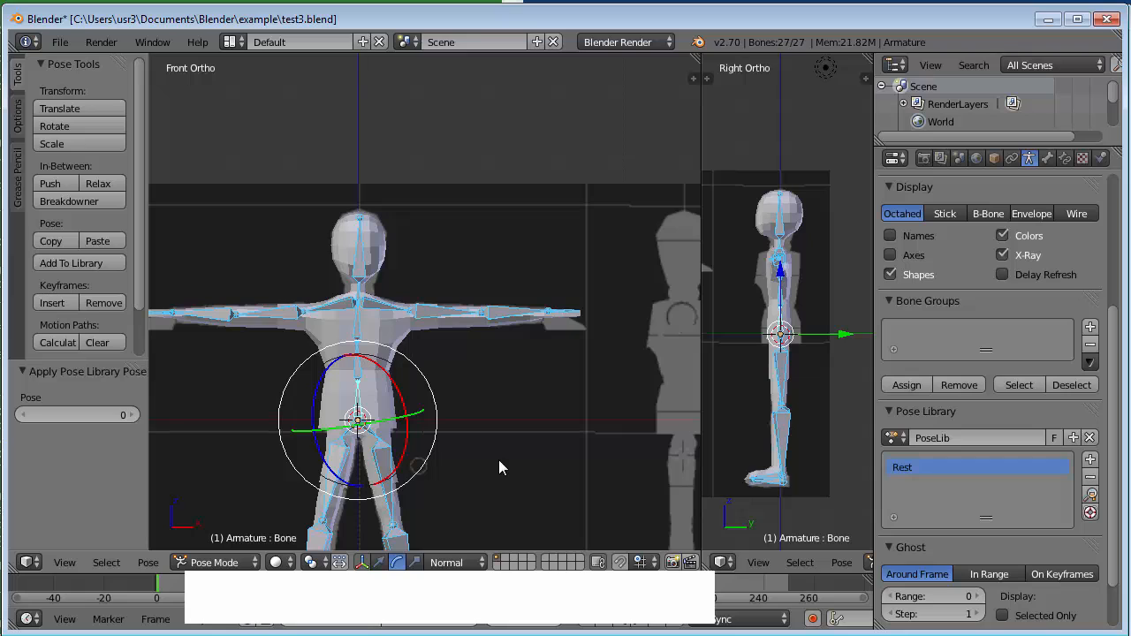
Lower both arms to the body's sides by rotating the arm bones around X, the character's right upper arm by about -85°.
key(a)
right_click(428, 321)
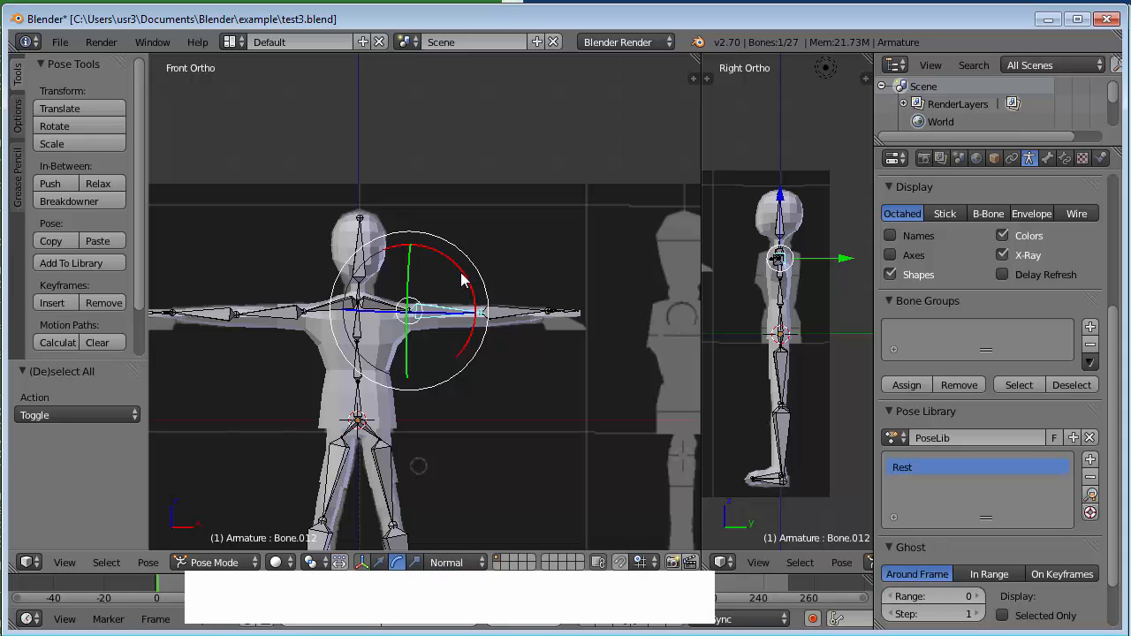
drag(459, 271, 479, 349)
right_click(438, 394)
right_click(282, 323)
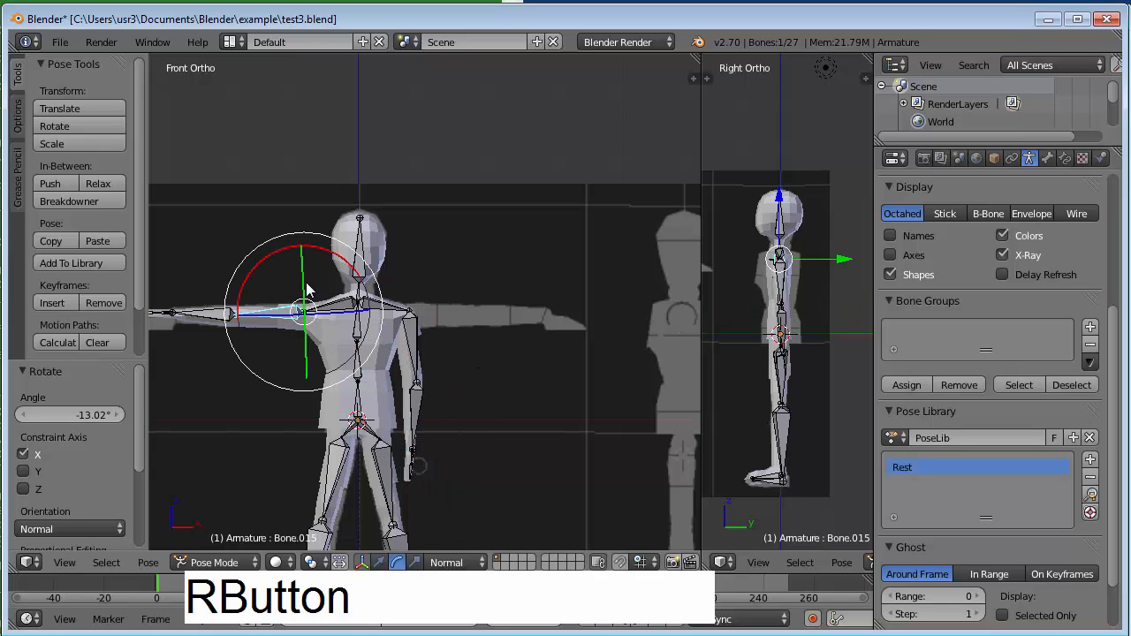
drag(257, 265, 249, 358)
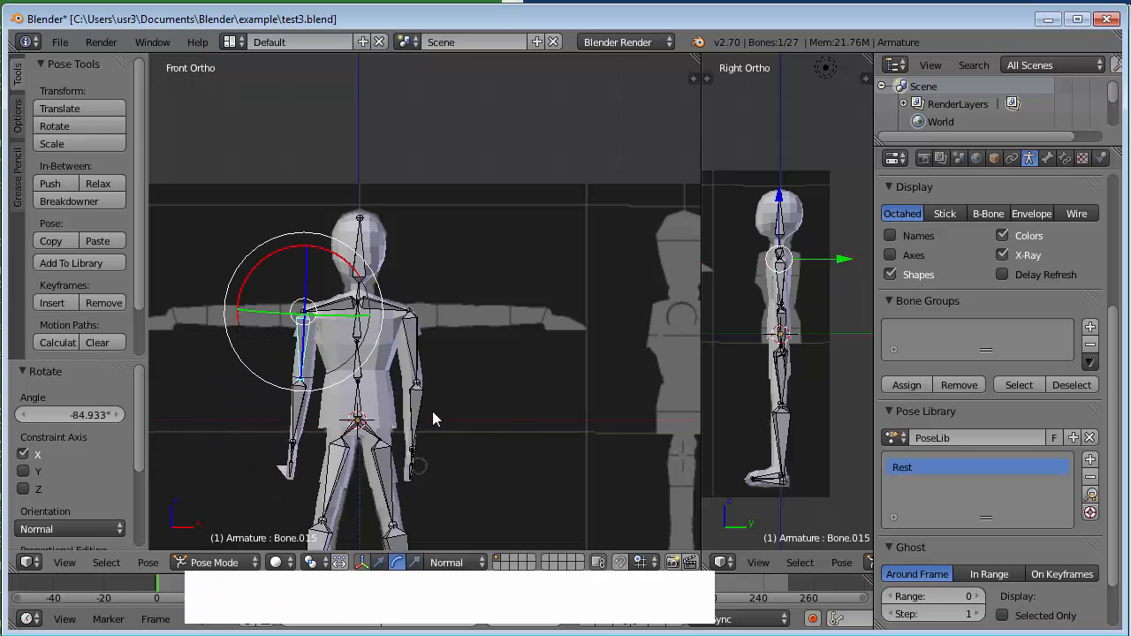
Rotate the character's right forearm bone by about 0.6° around its Z axis.
right_click(298, 416)
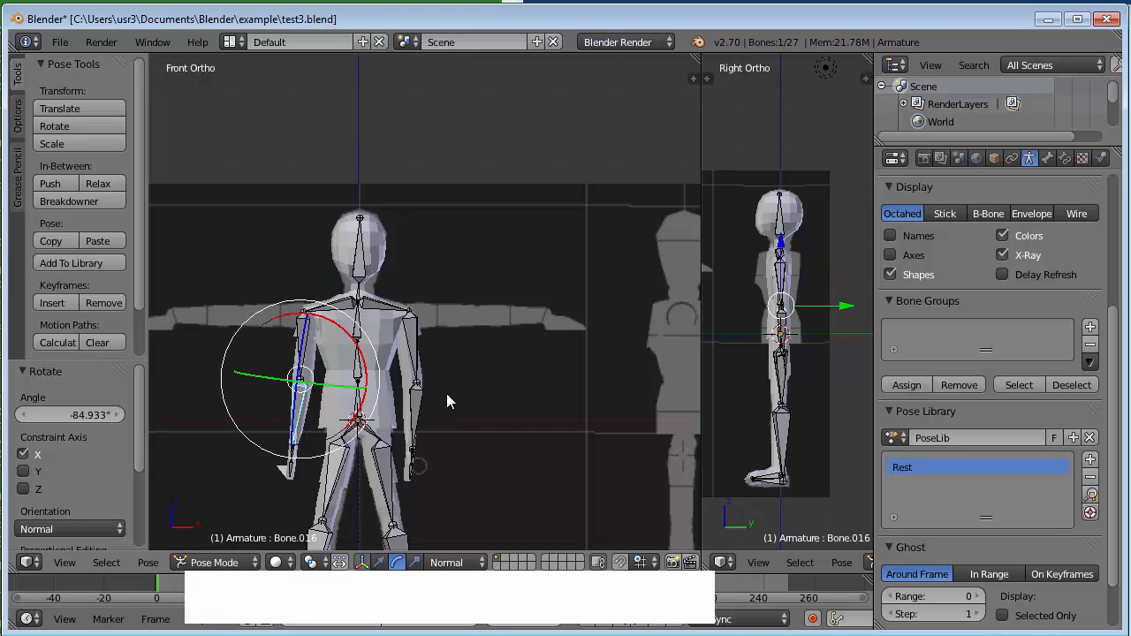
key(ctrl+KP_3)
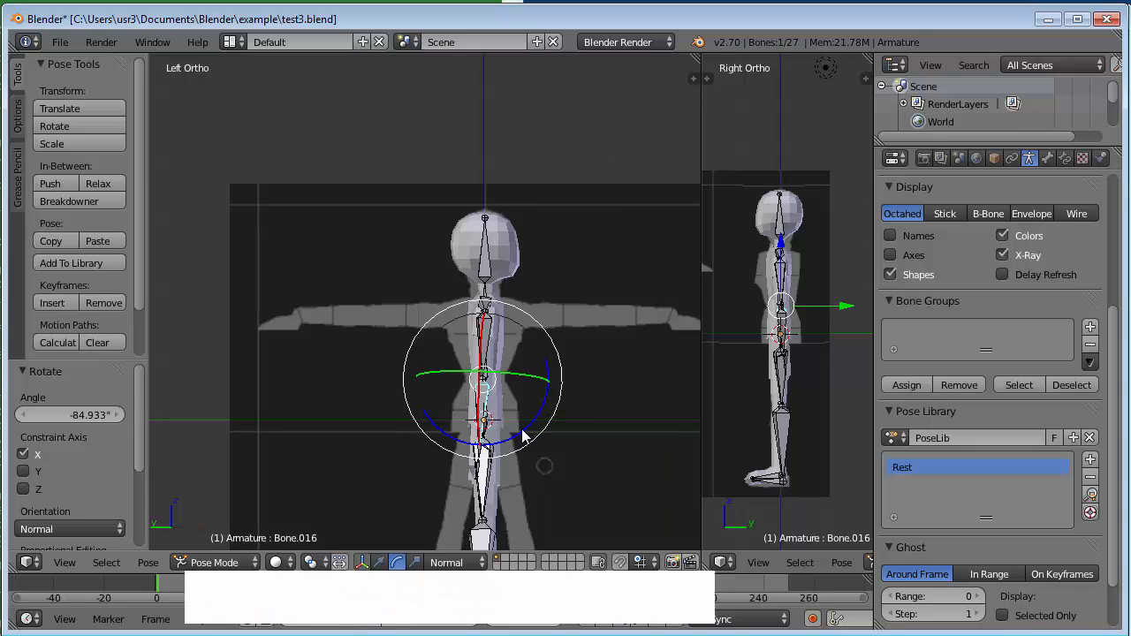
drag(522, 434, 524, 434)
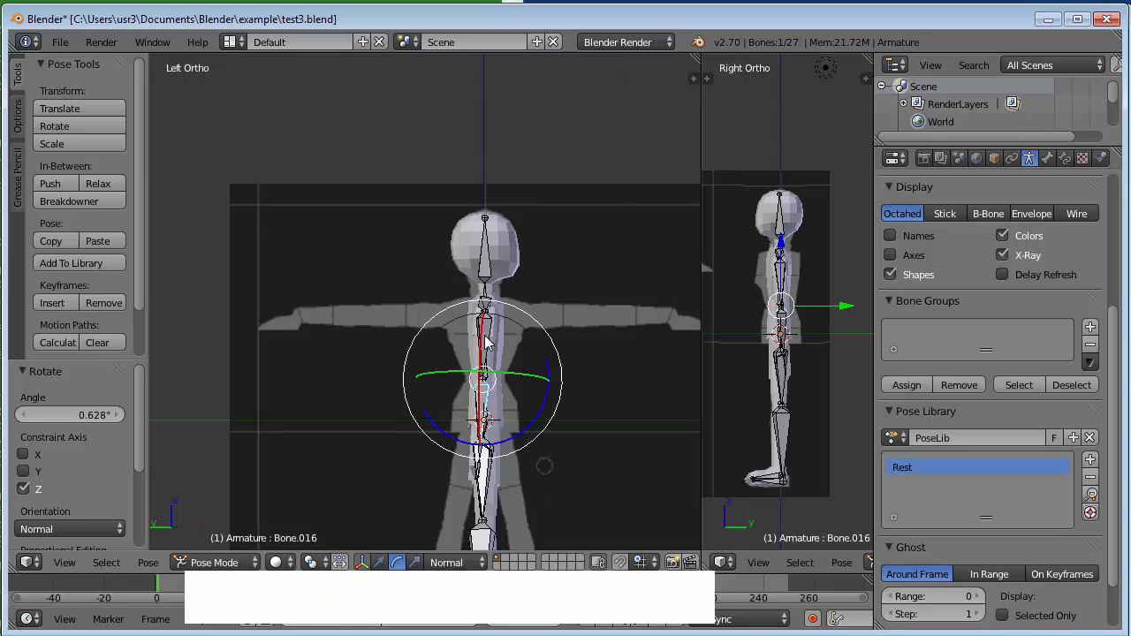
right_click(485, 342)
drag(538, 354, 537, 335)
key(ctrl+z)
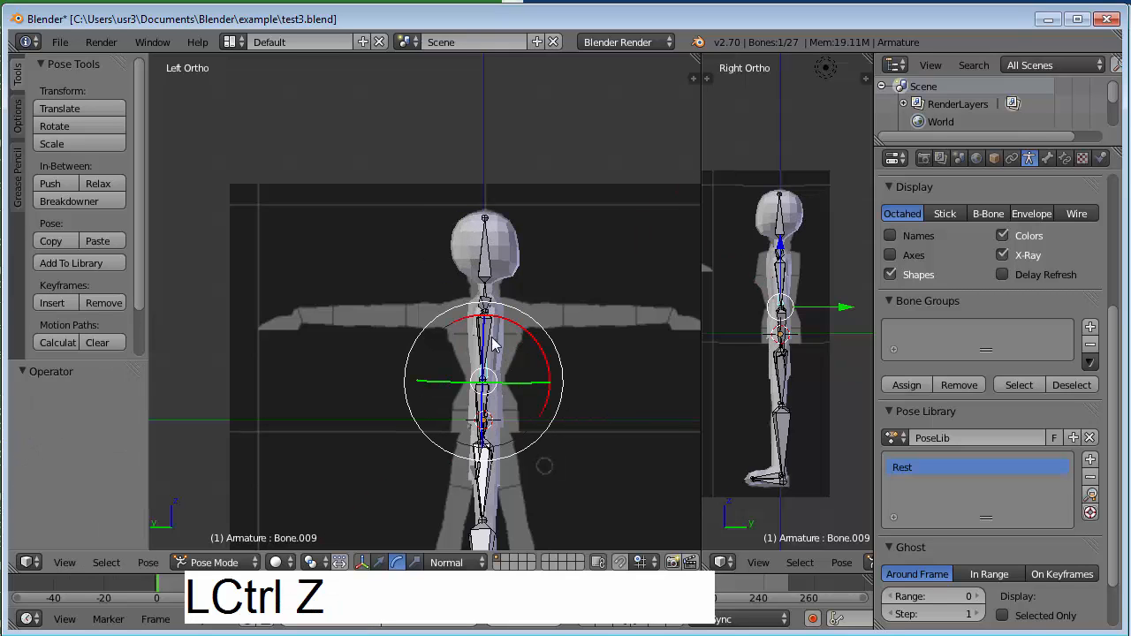
Swing the character's right upper arm bone forward by about 37° around its Z axis.
right_click(489, 338)
right_click(489, 338)
right_click(488, 336)
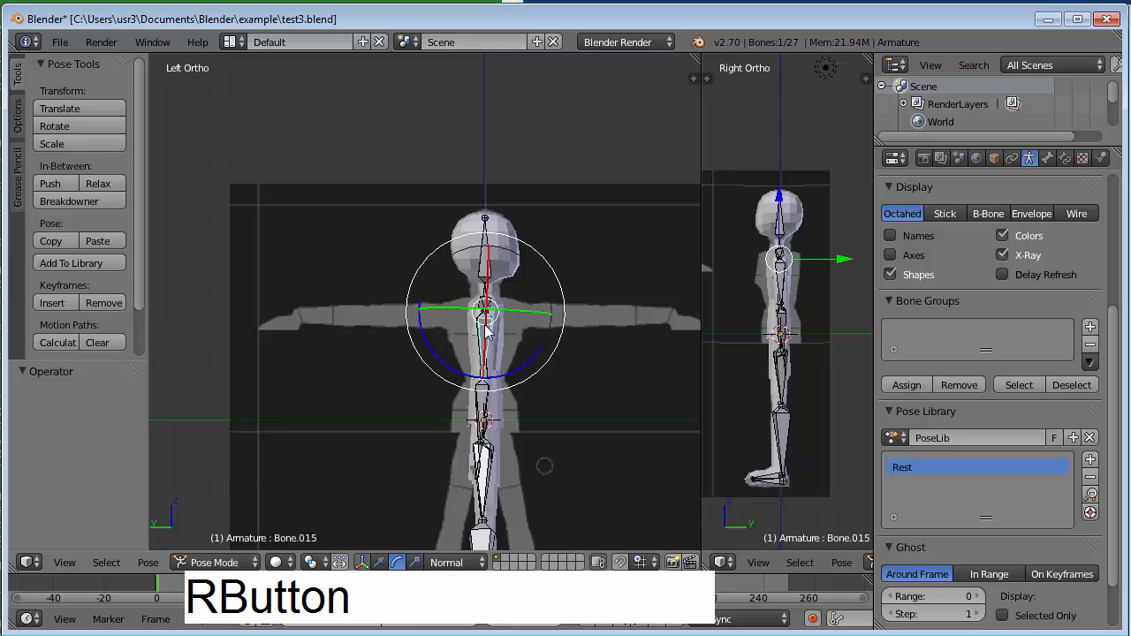
drag(527, 368, 542, 334)
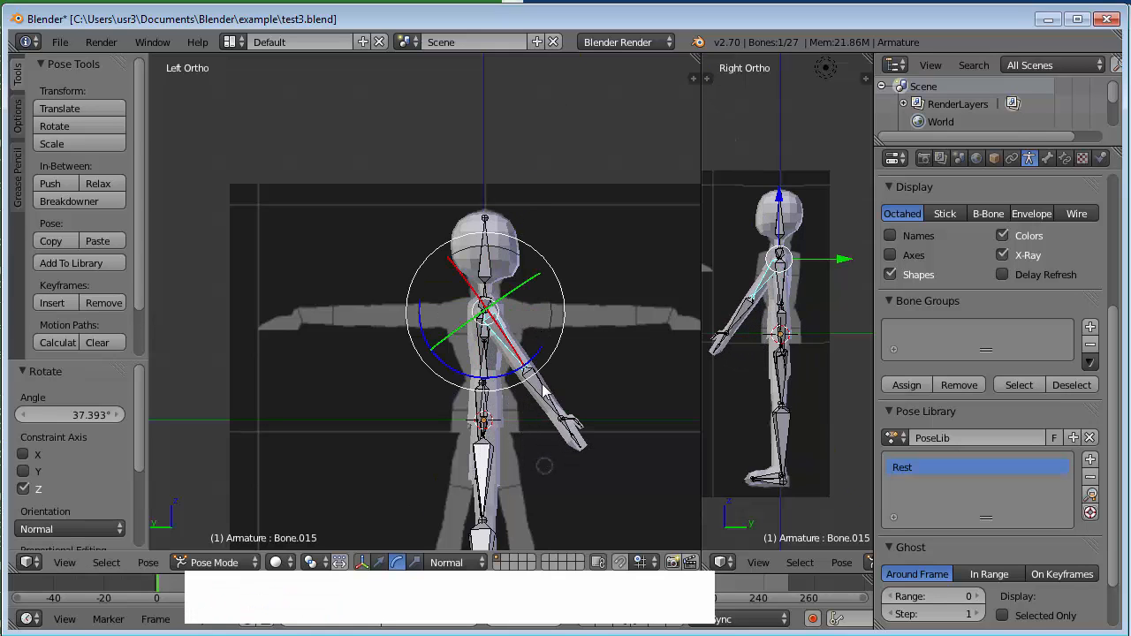
Bend the right forearm across the torso with rotations of about -76° around X and about -42° around Y.
right_click(545, 390)
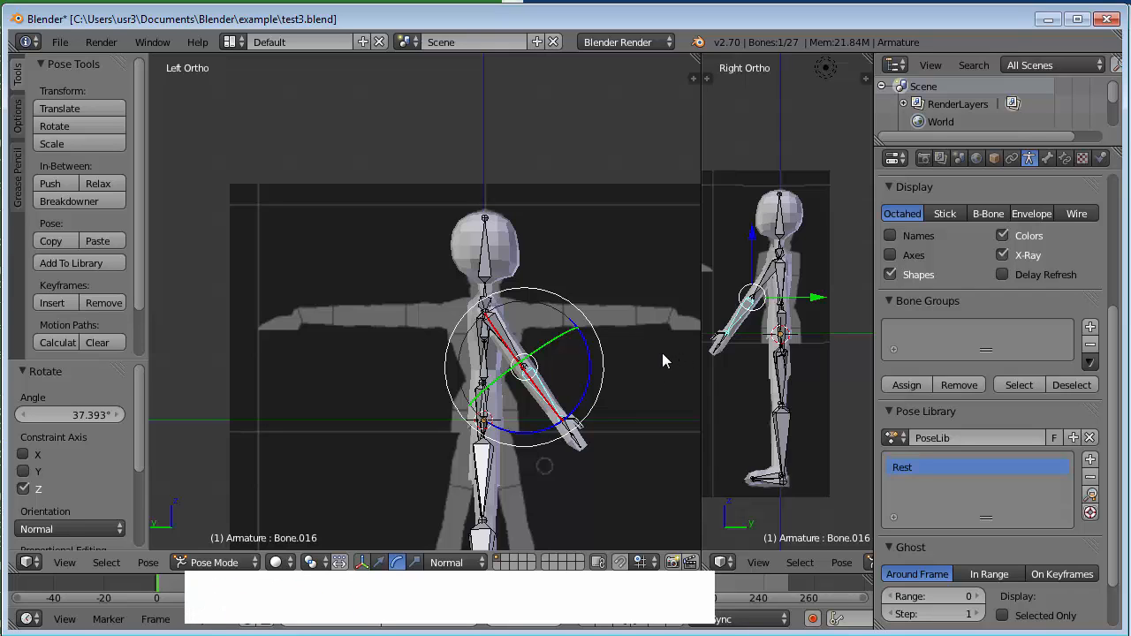
key(KP_1)
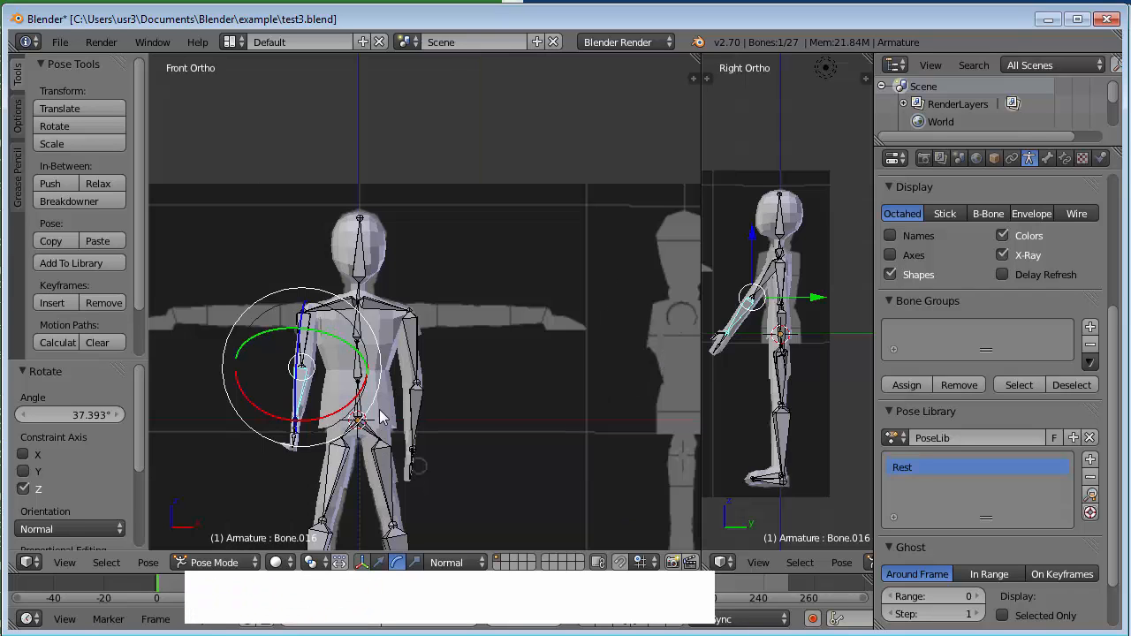
drag(367, 408, 407, 358)
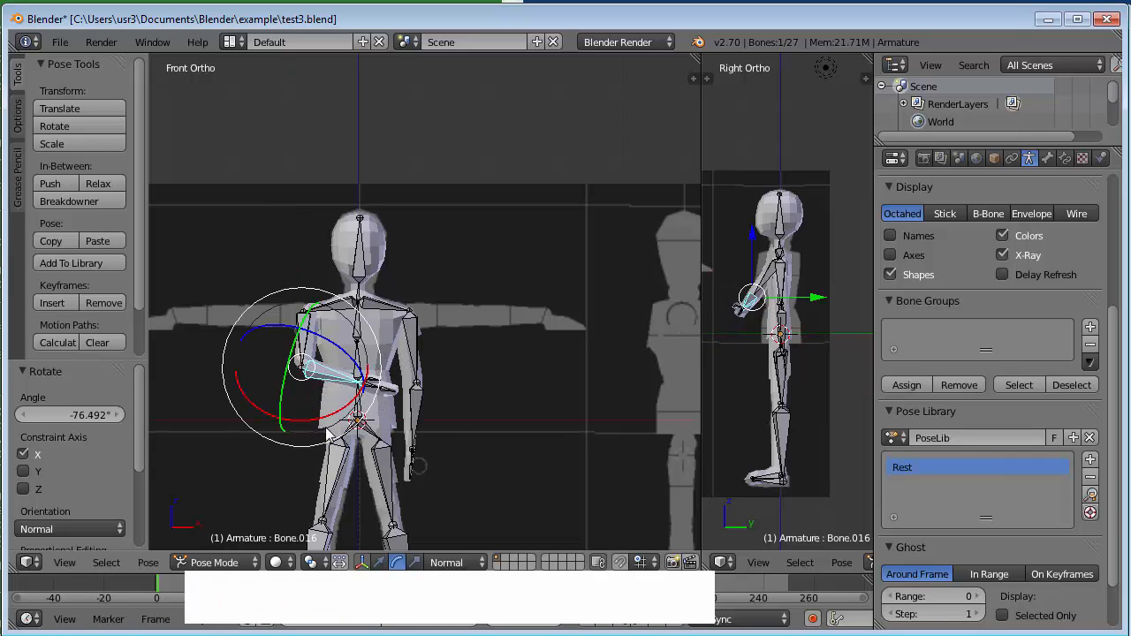
drag(288, 395, 287, 376)
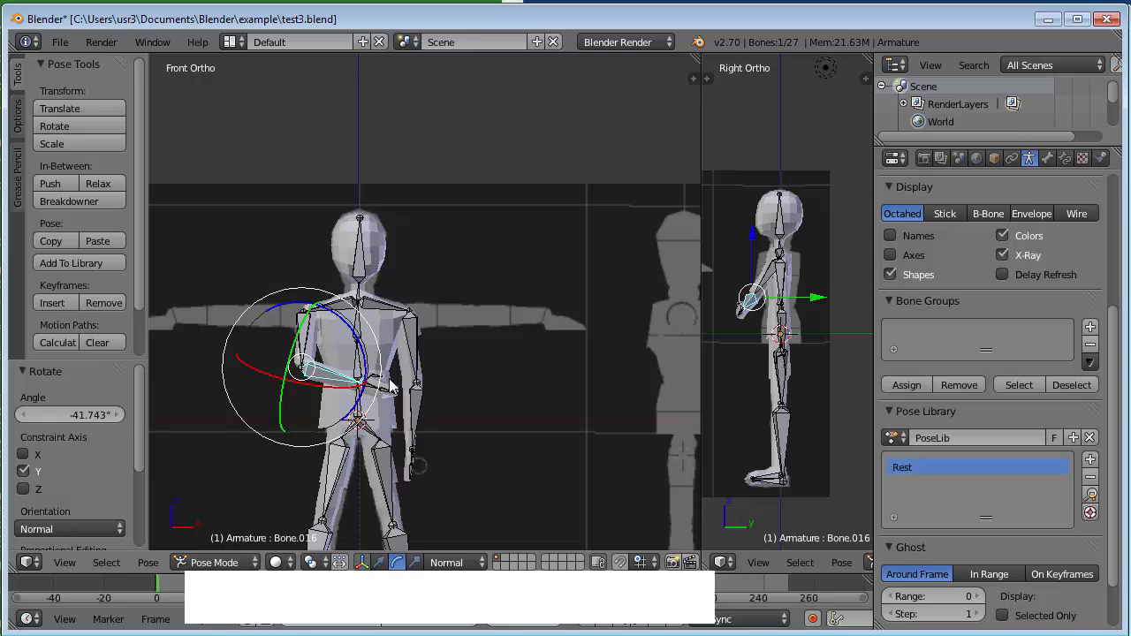
Rotate the right hand bone by about 16° around Z, and render the frame to check the pose.
right_click(379, 382)
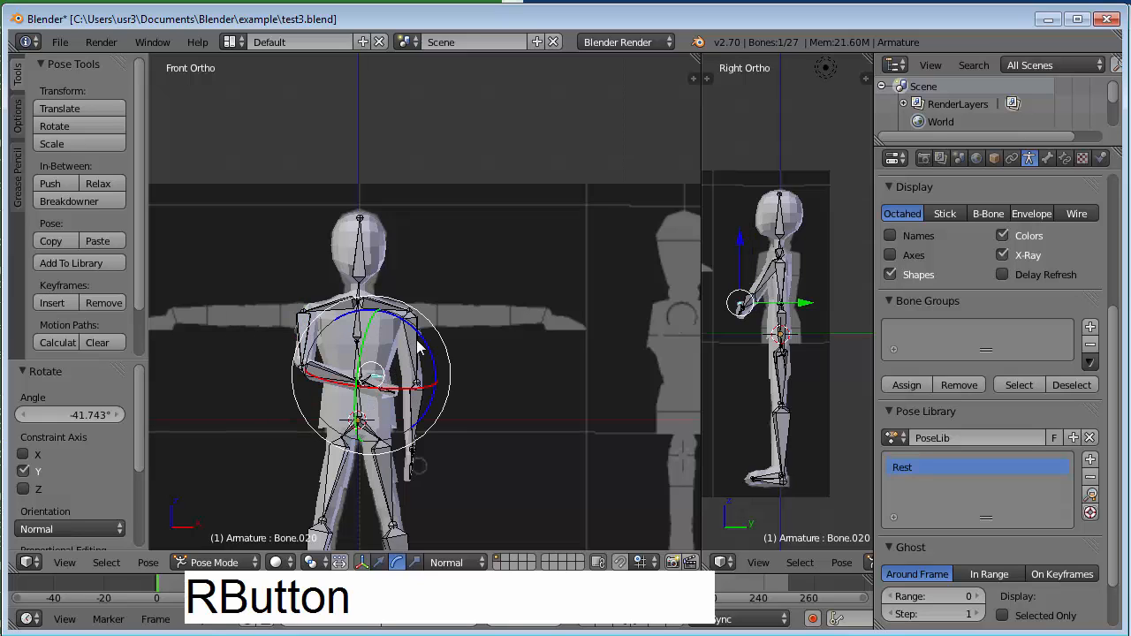
drag(423, 347, 424, 310)
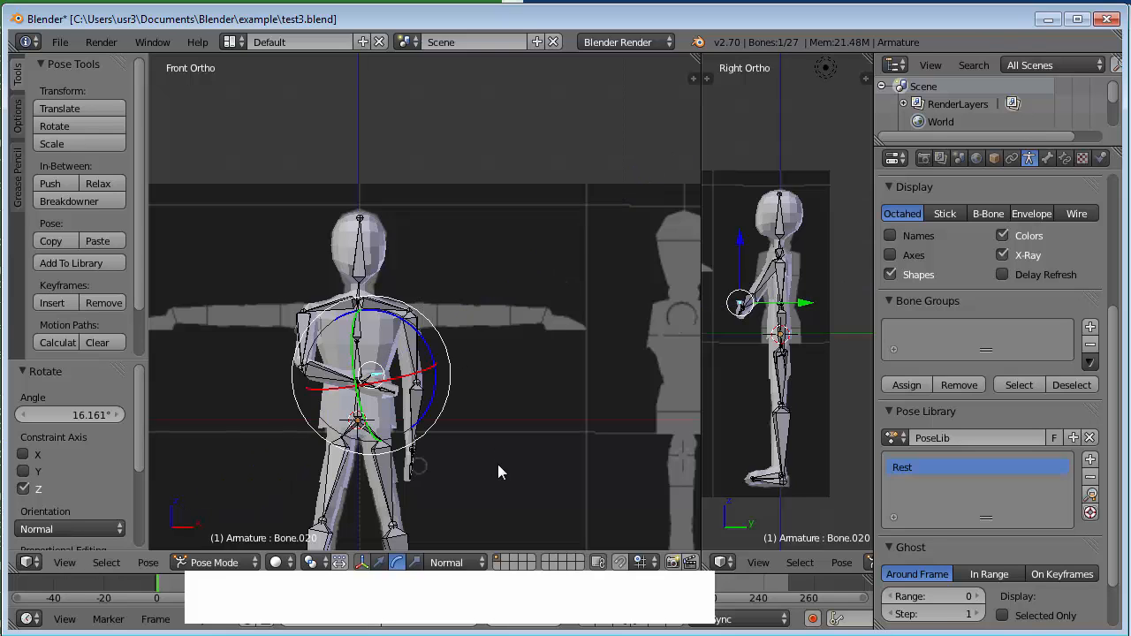
key(F12)
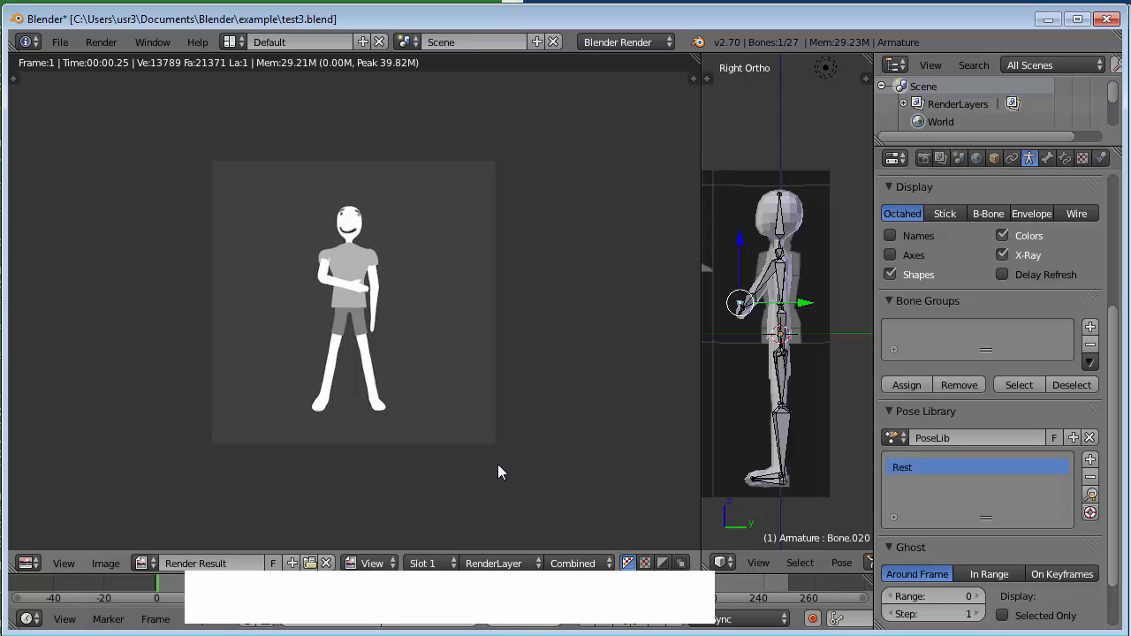
key(Escape)
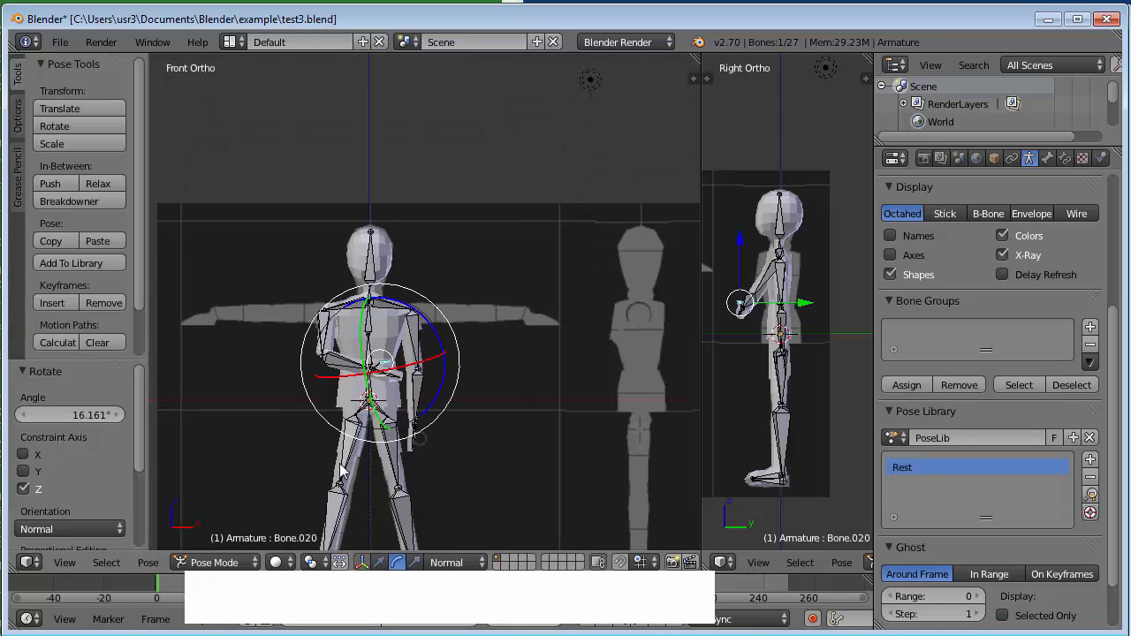
Bring the legs together by rotating both thigh bones inward, the character's left one by about 10° around Z, and render the frame.
right_click(345, 465)
drag(398, 478, 373, 484)
right_click(402, 462)
scroll(465, 480, down, 2)
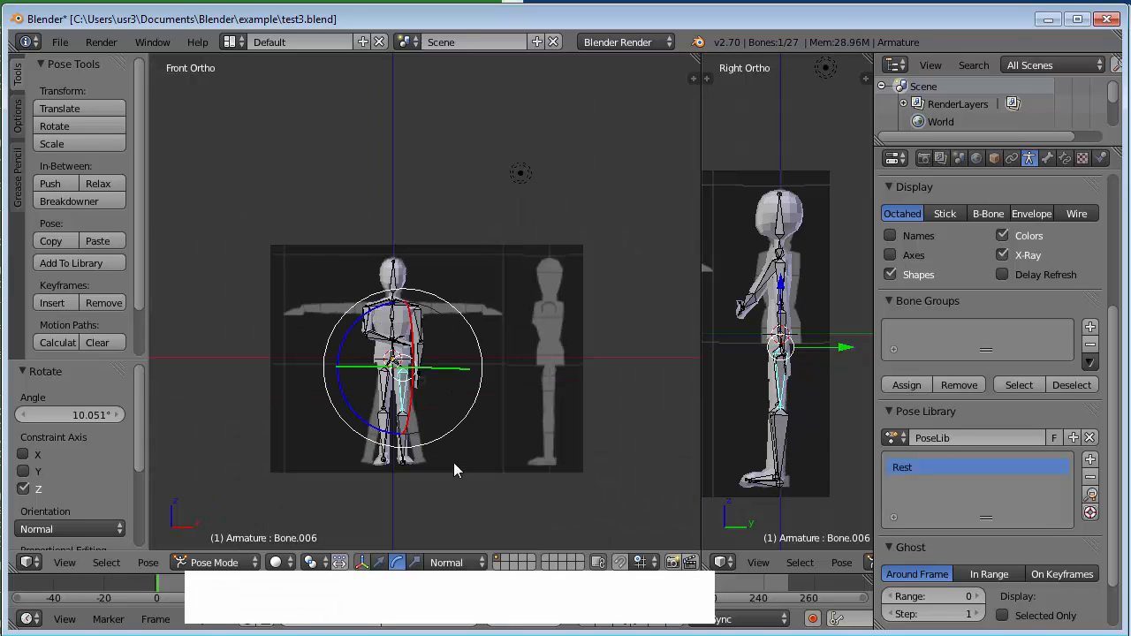
key(F12)
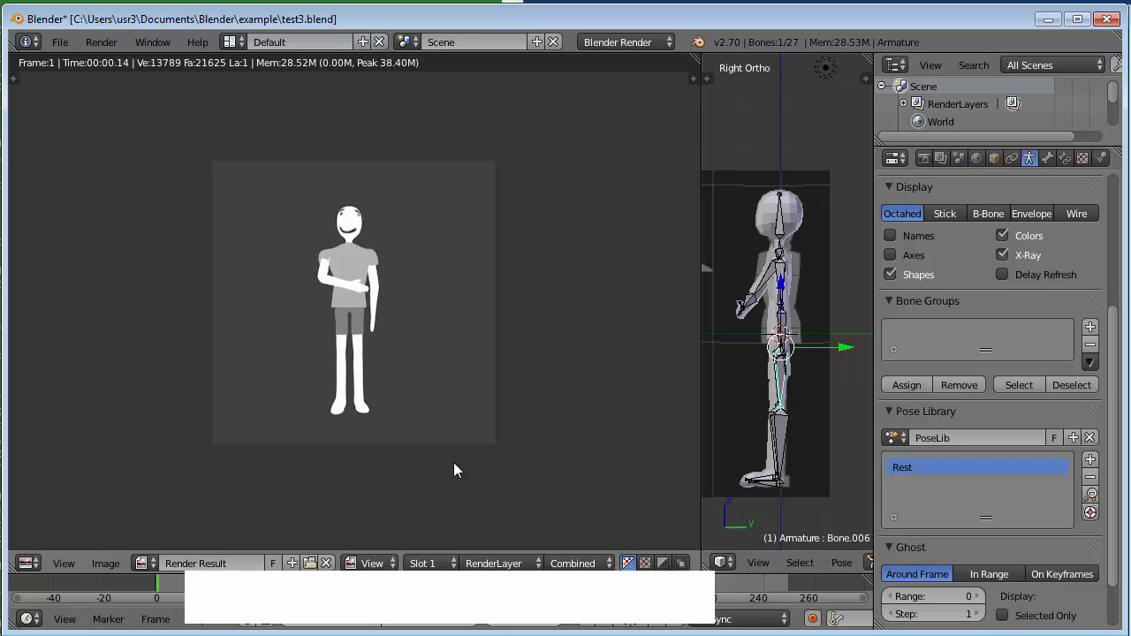
Save the rendered image as test2.png in the example folder.
click(104, 564)
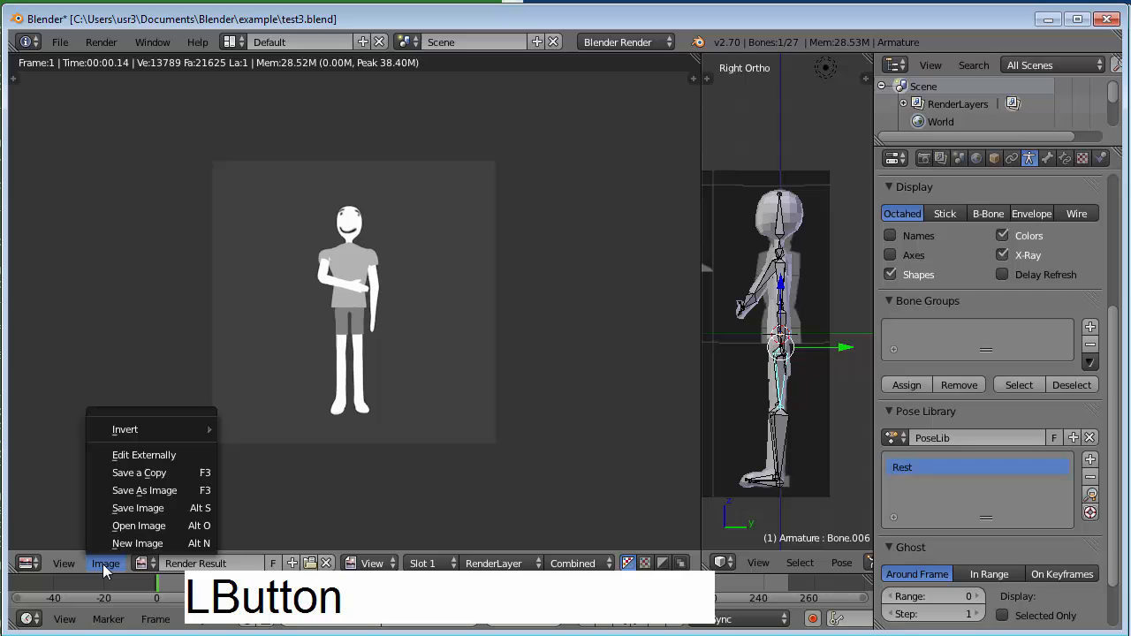
click(134, 493)
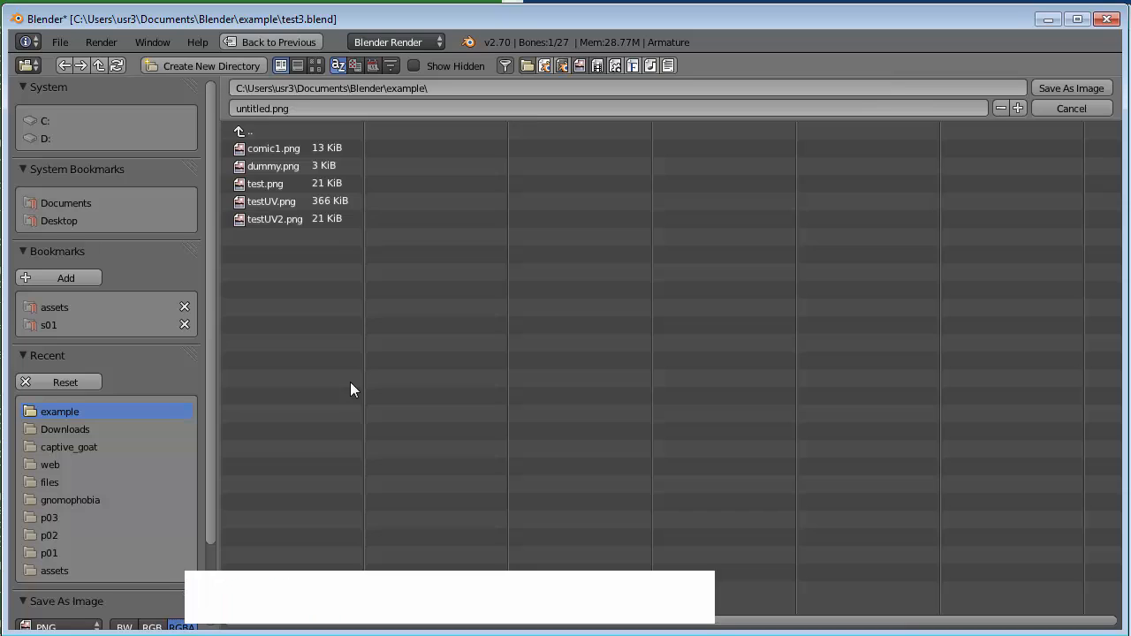
click(262, 107)
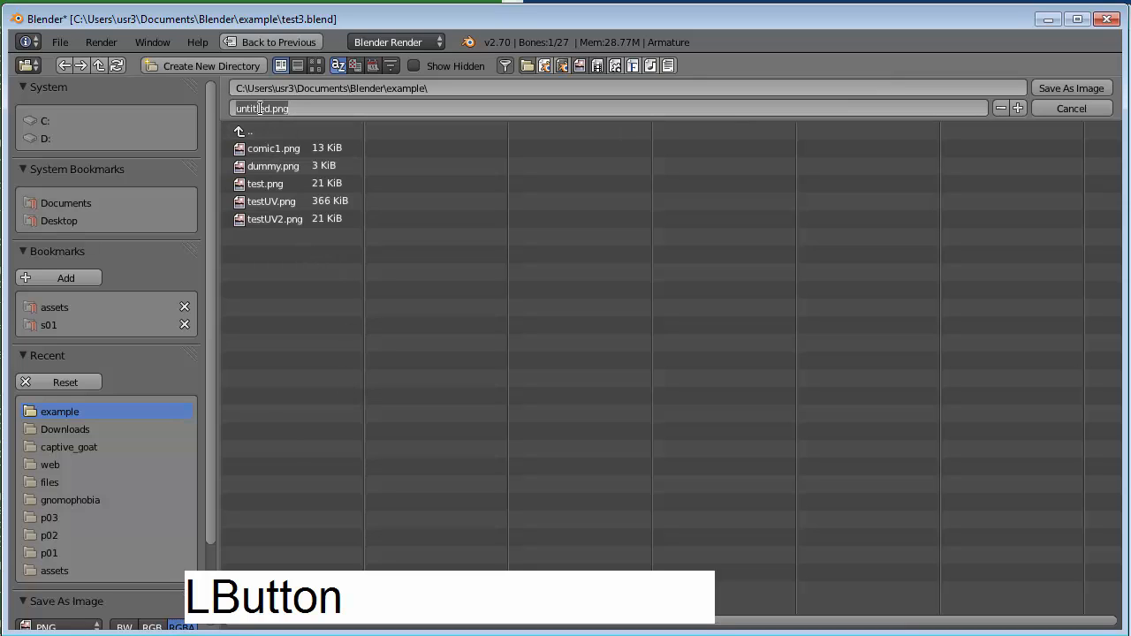
click(260, 187)
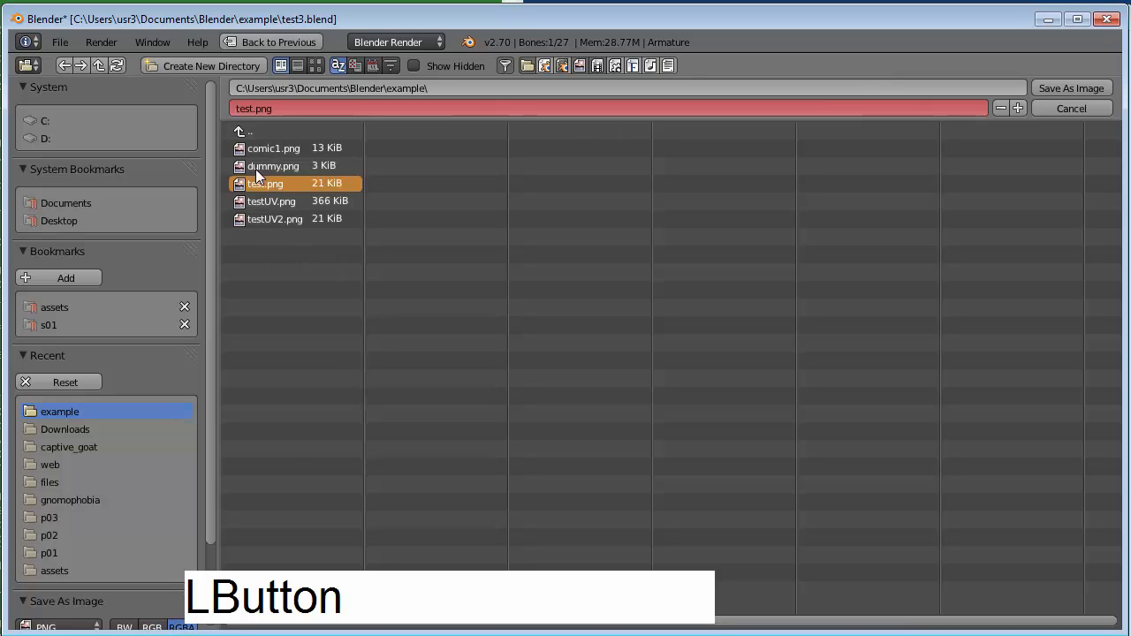
click(248, 109)
click(255, 108)
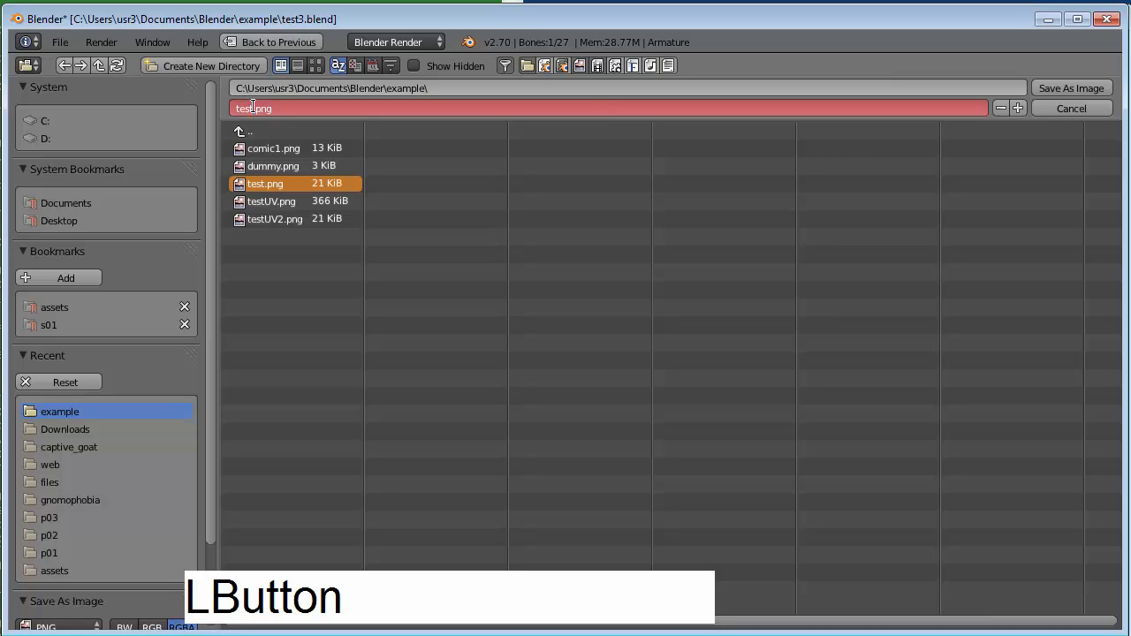
key(Left)
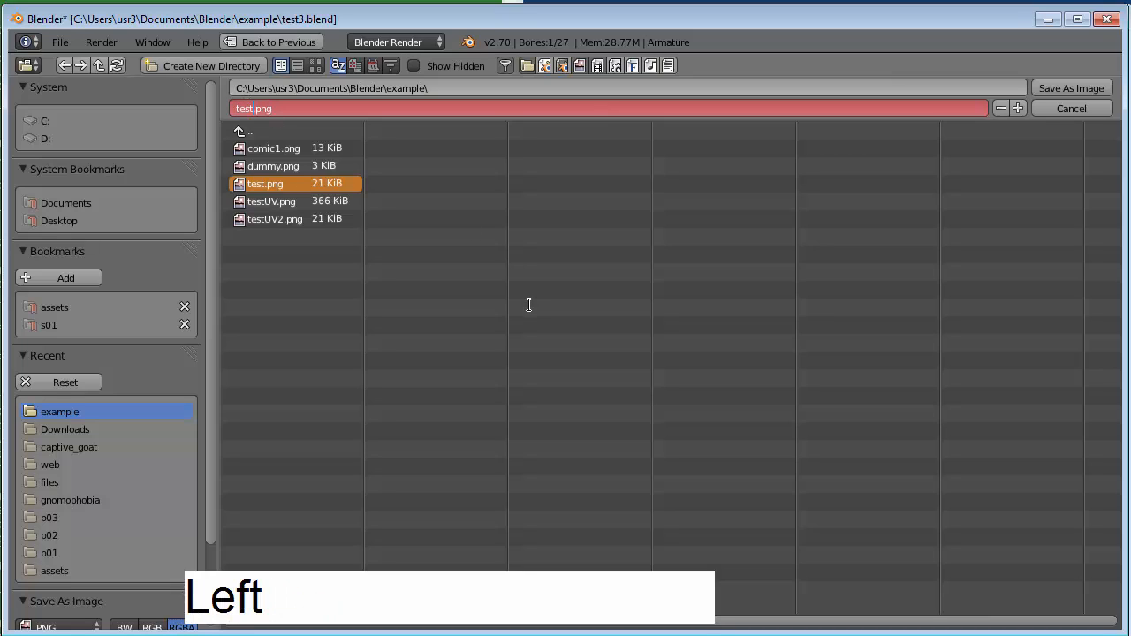
text(2)
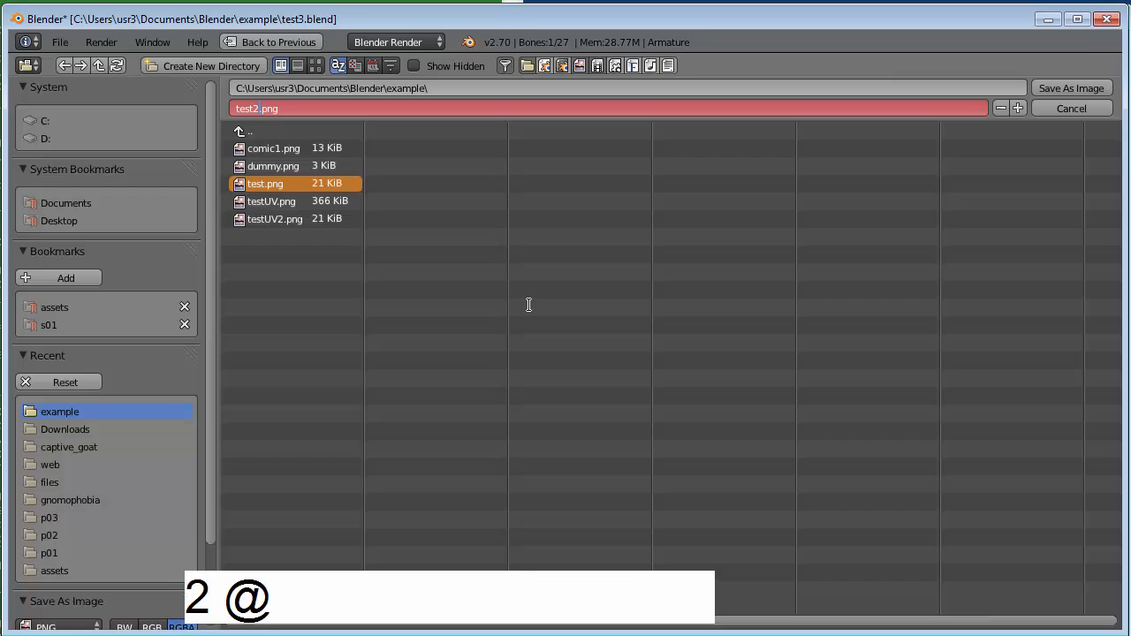
click(1073, 88)
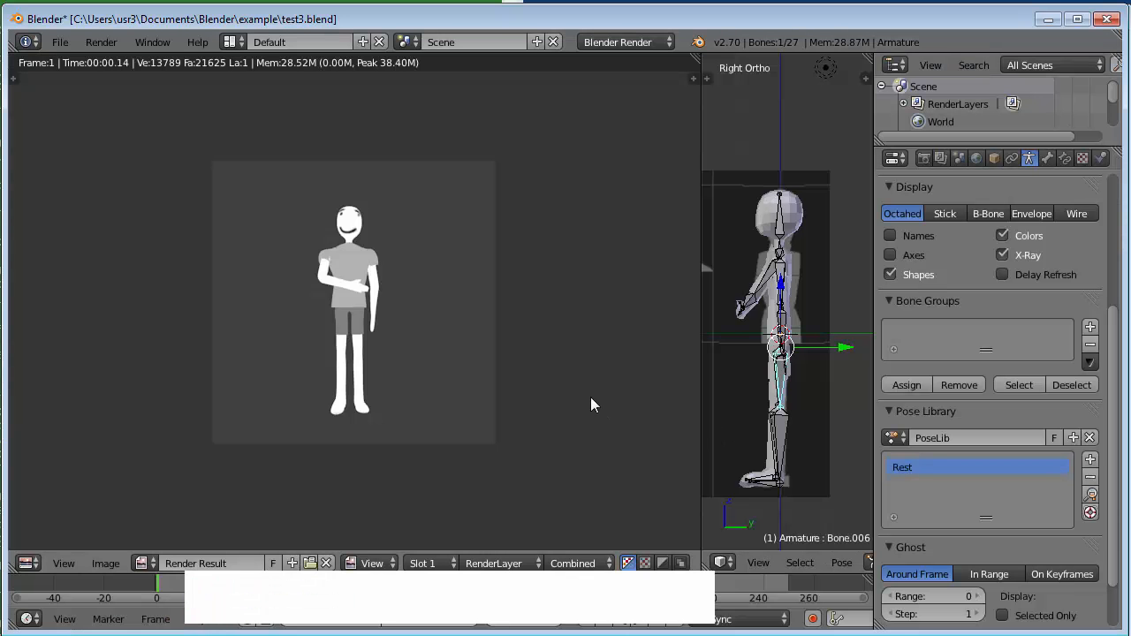
Leave the render result and save the scene over the existing test3.blend file.
key(Escape)
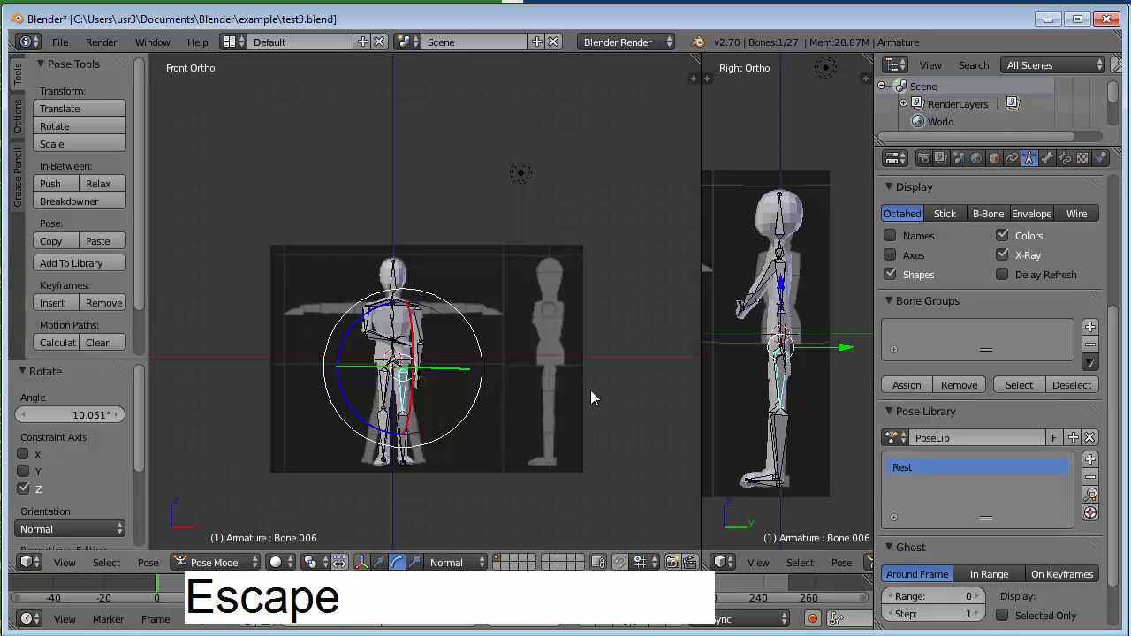
key(ctrl+s)
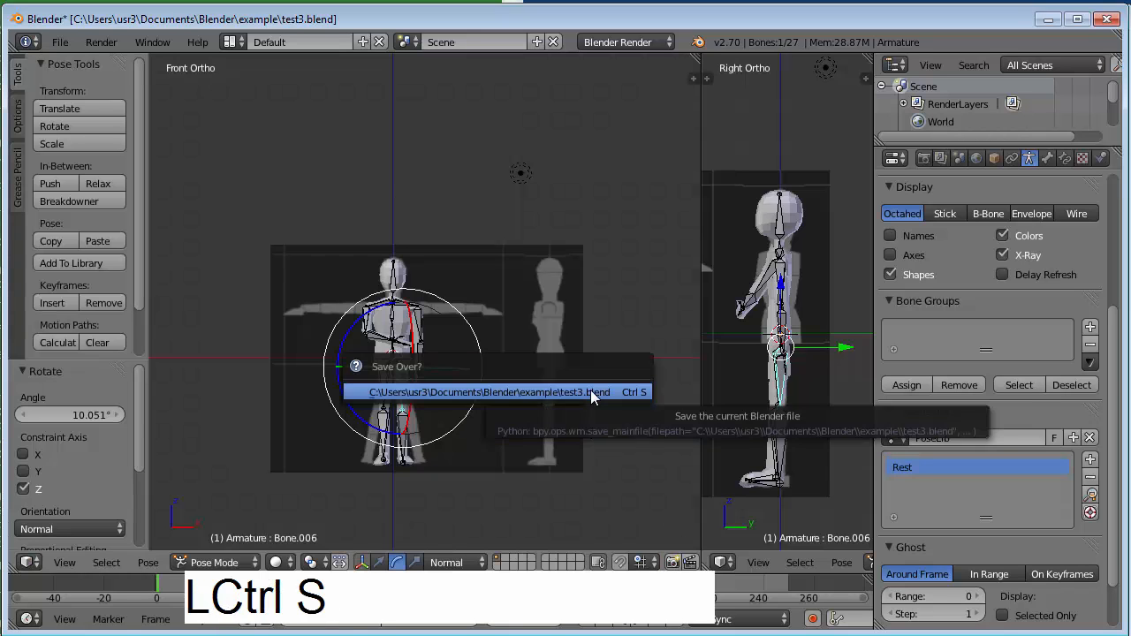
click(590, 390)
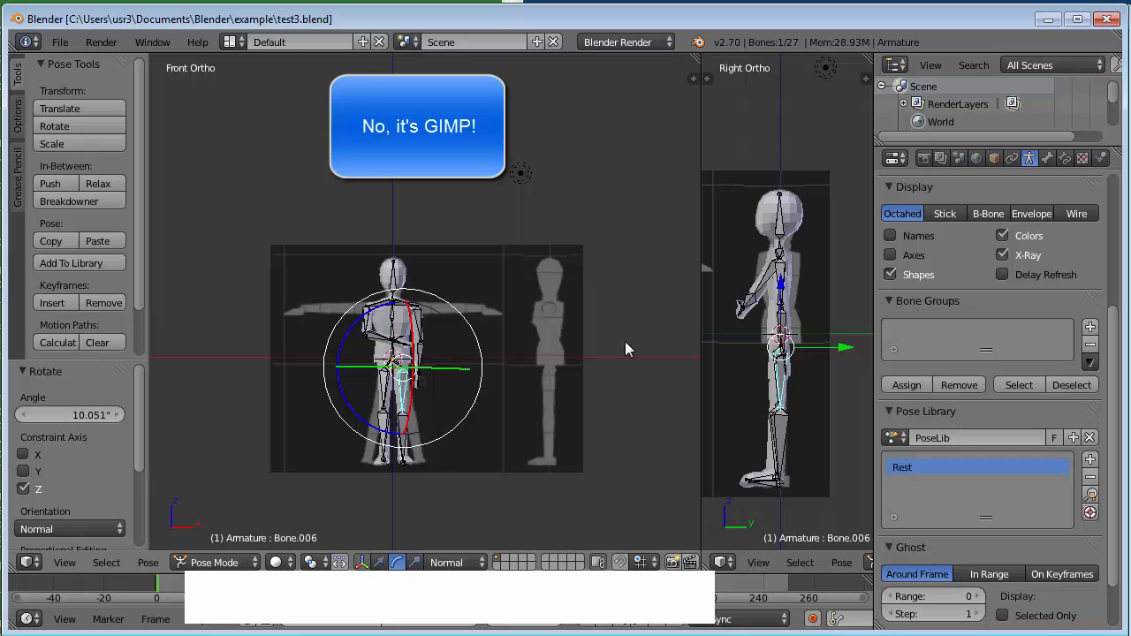
Switch to GIMP and open test2.png from the example folder.
click(1050, 19)
click(617, 23)
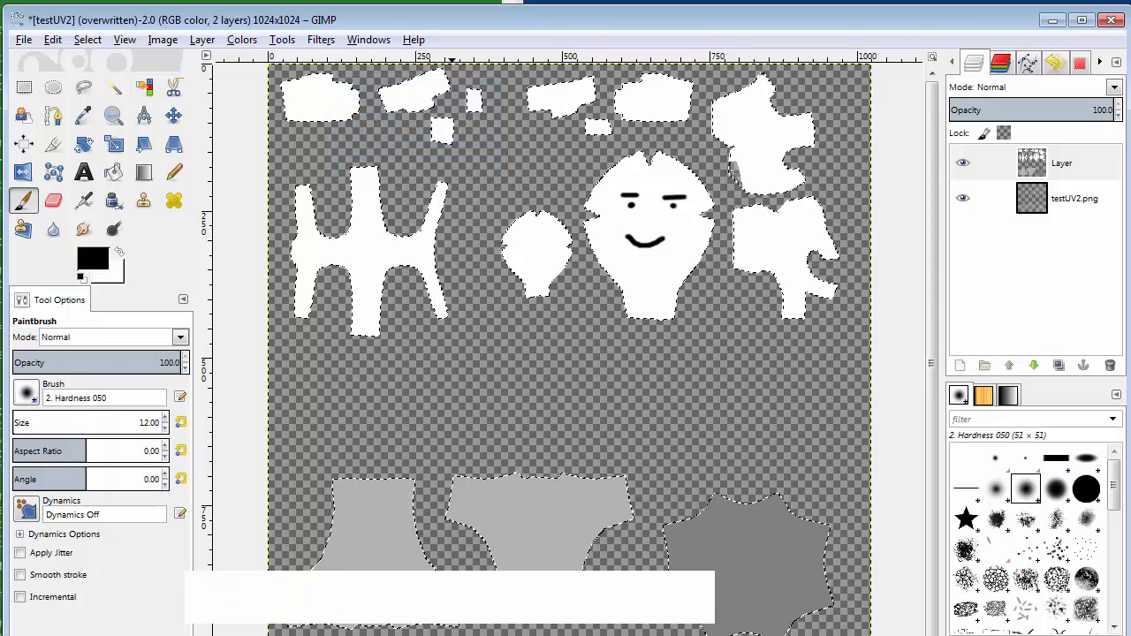
drag(166, 635, 166, 625)
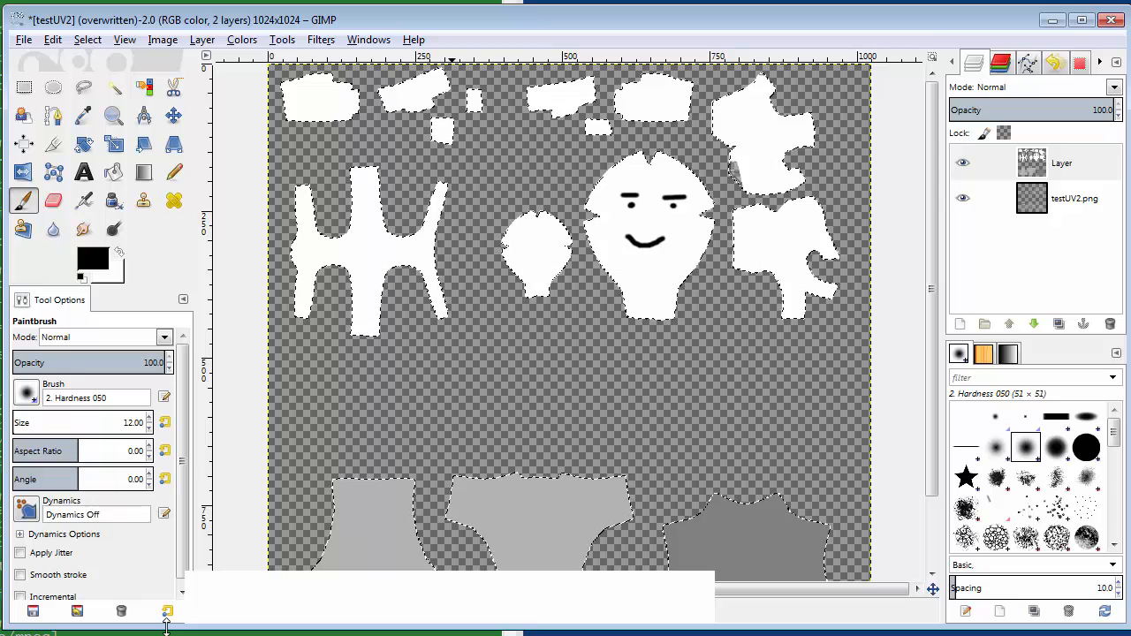
click(32, 41)
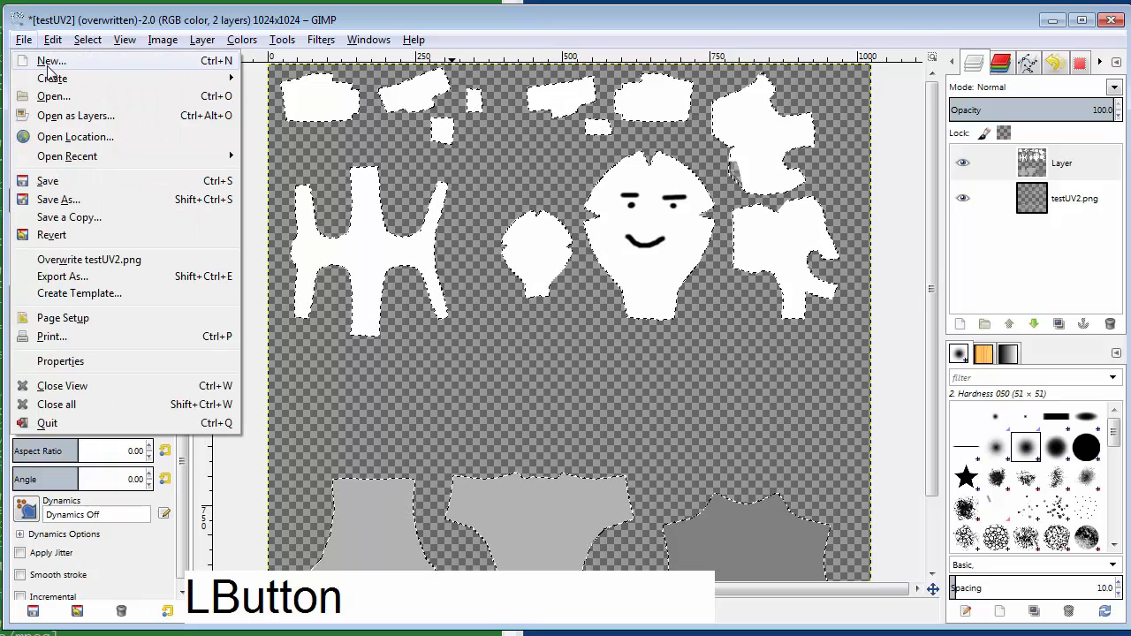
click(57, 95)
click(257, 123)
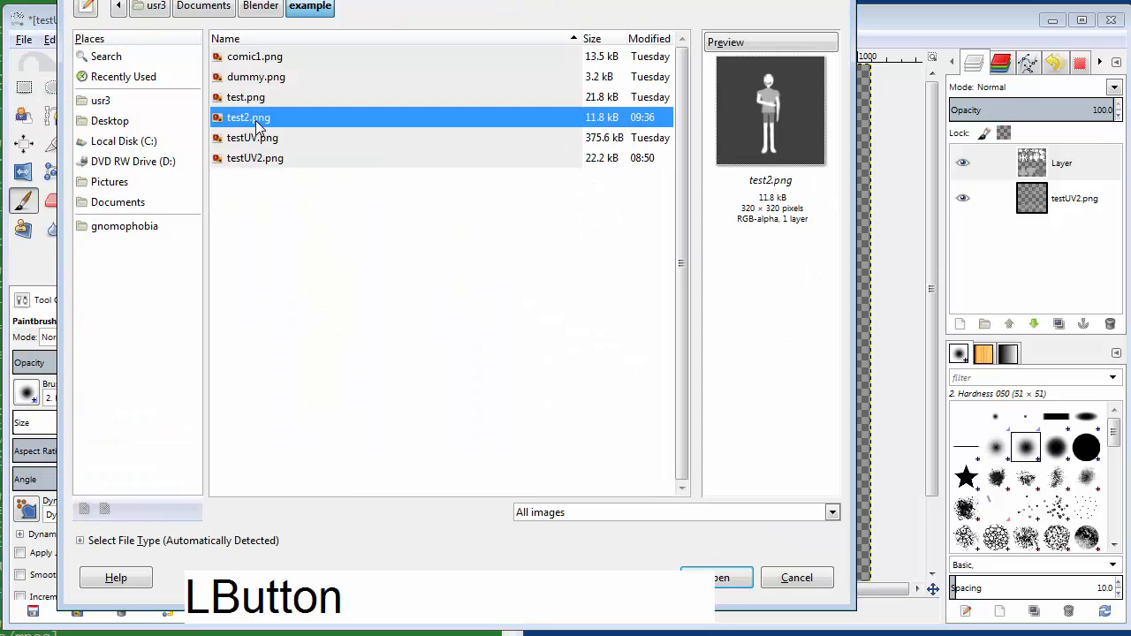
click(725, 576)
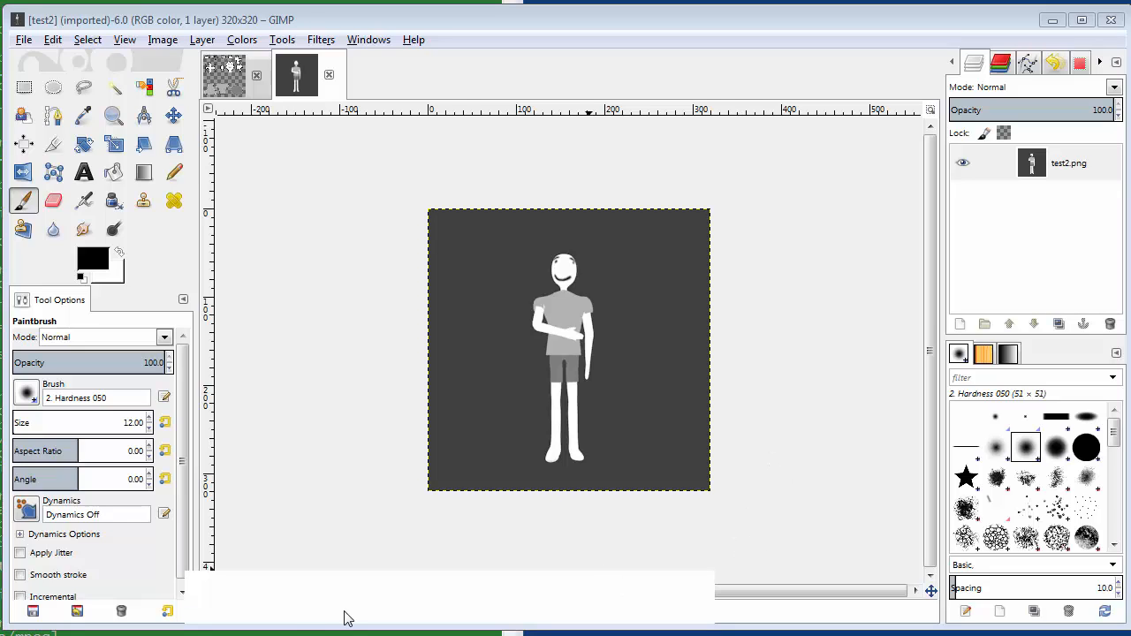
Switch back to Blender, deselect all bones, set the world's horizon color to white and render the frame.
click(442, 635)
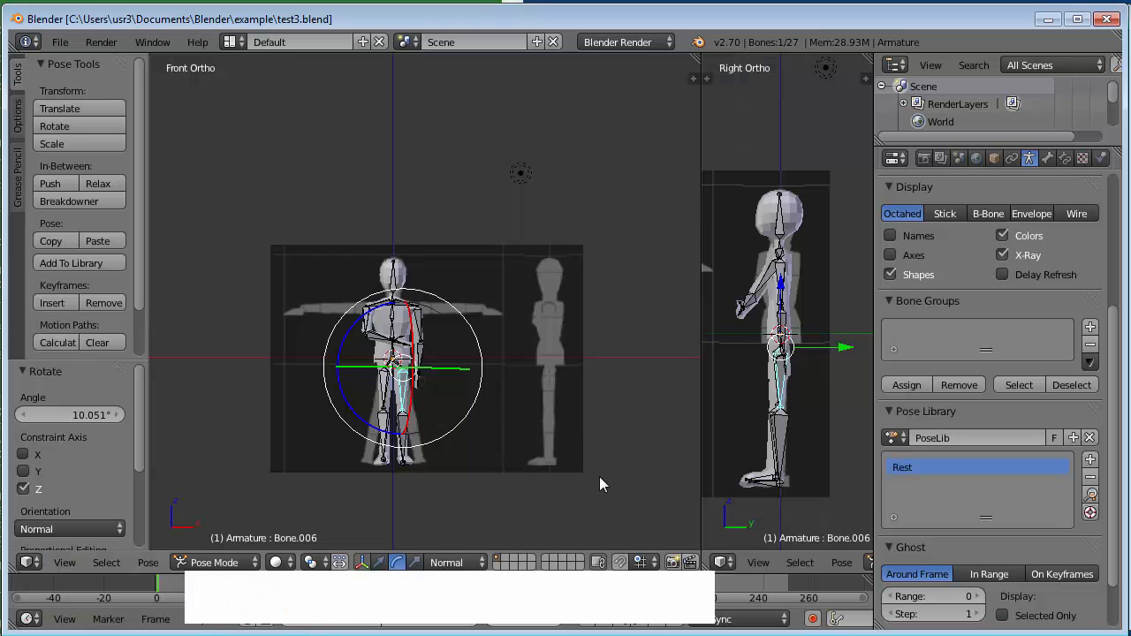
key(a)
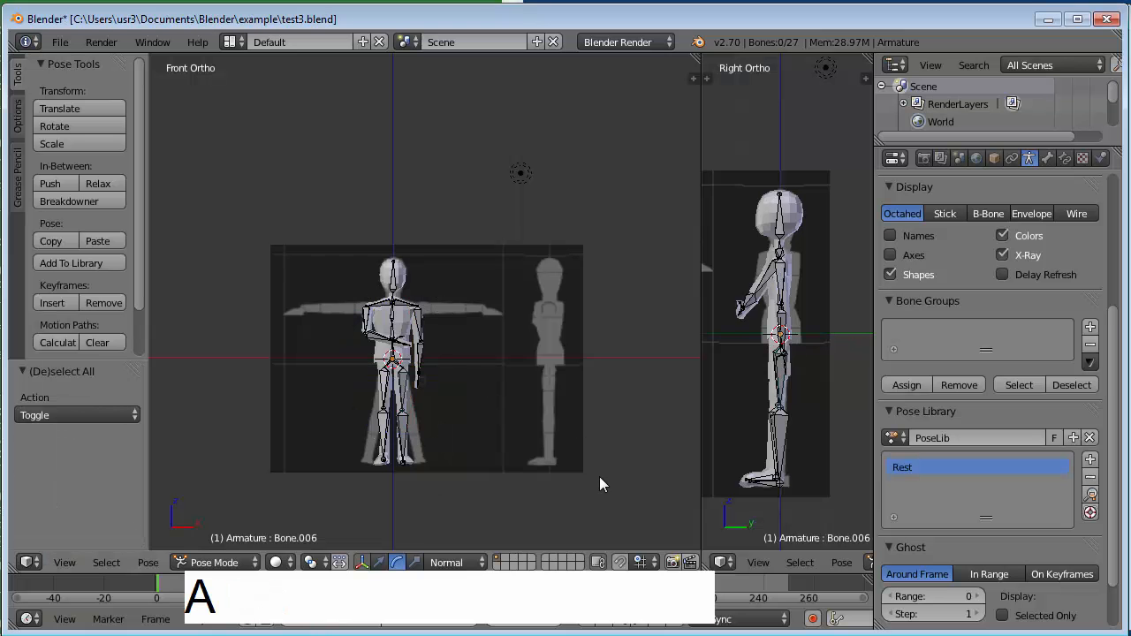
click(977, 159)
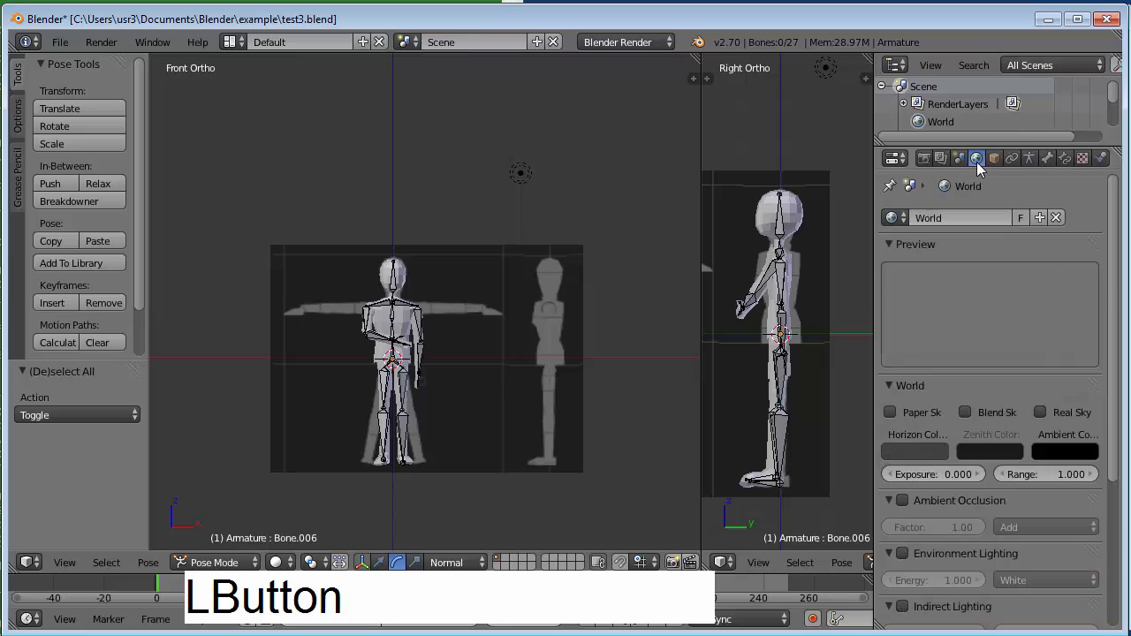
click(900, 453)
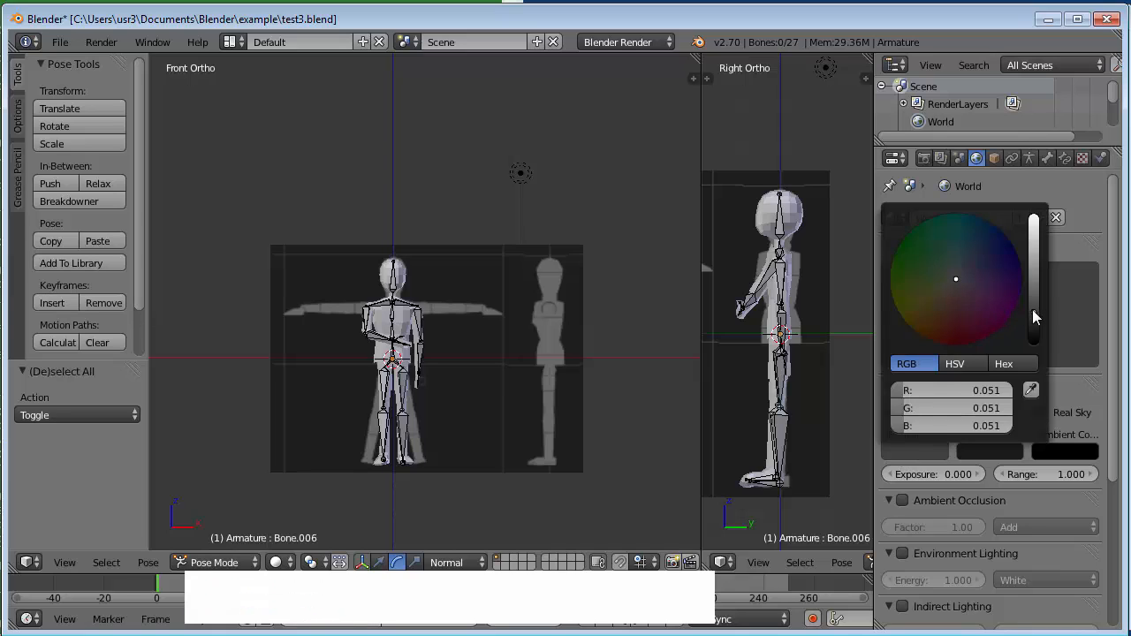
drag(1034, 311, 1039, 200)
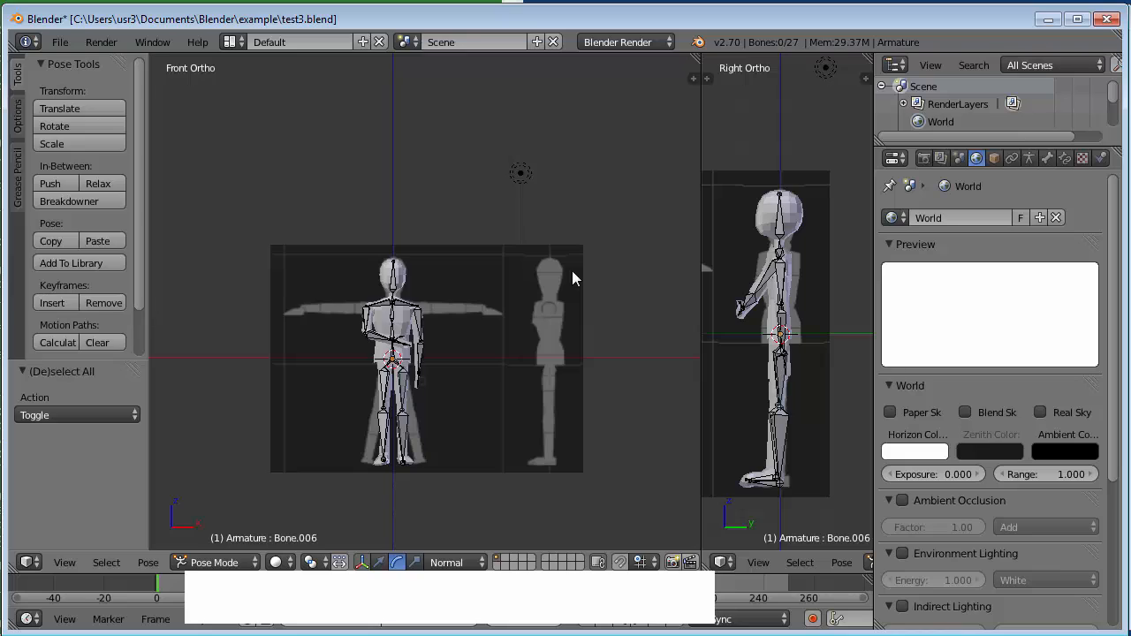
key(F12)
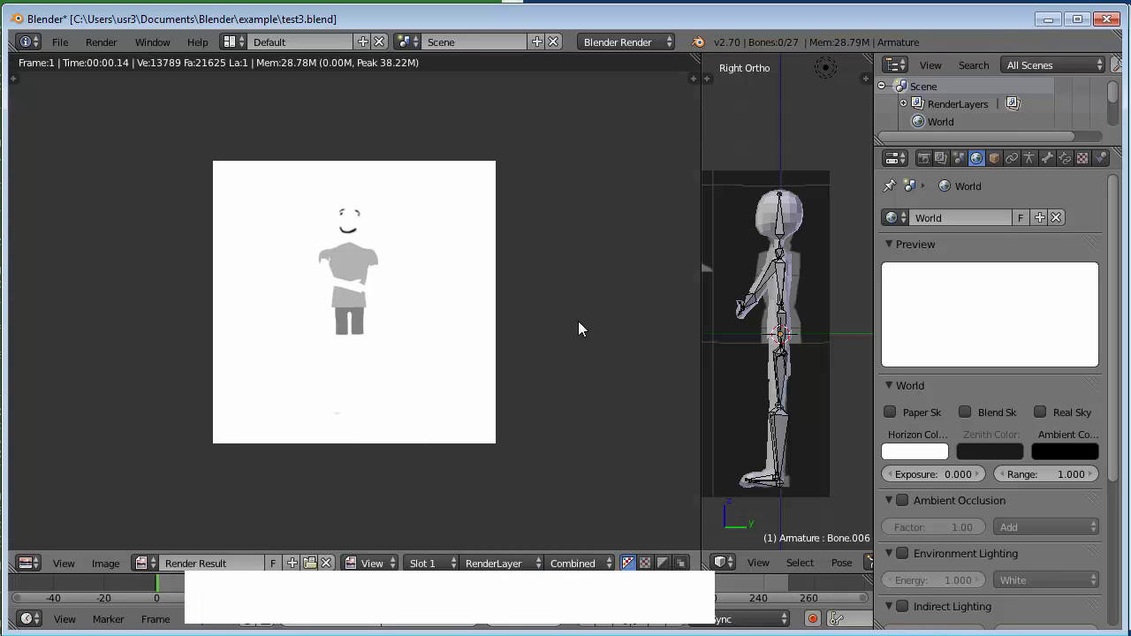
Enable Freestyle line rendering in the scene's render settings.
click(925, 157)
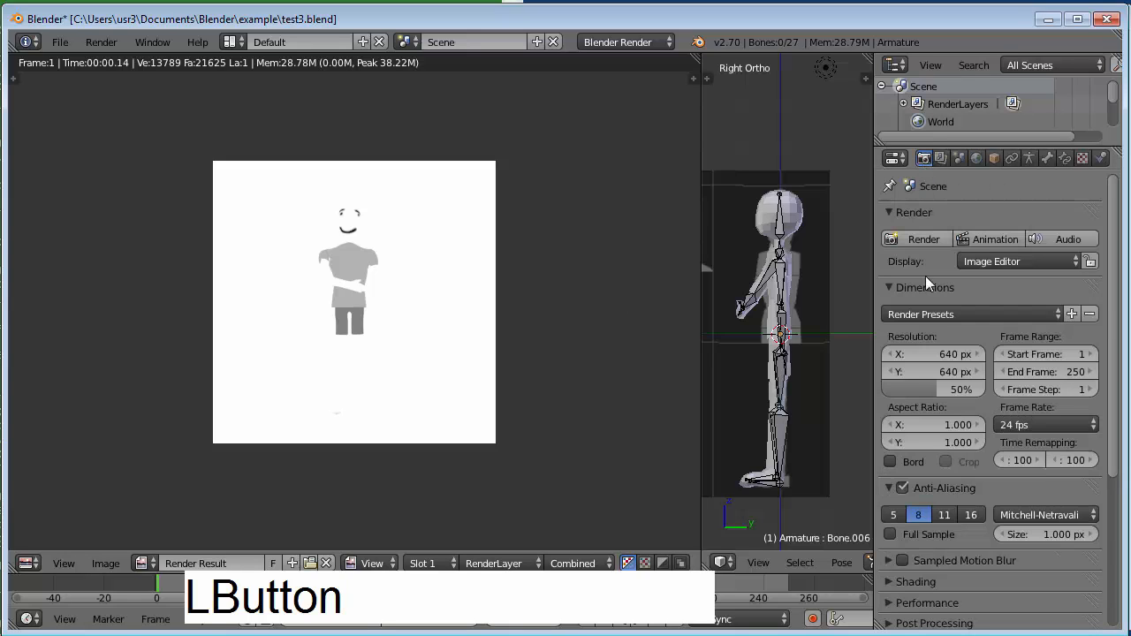
drag(1115, 482, 1102, 597)
click(902, 459)
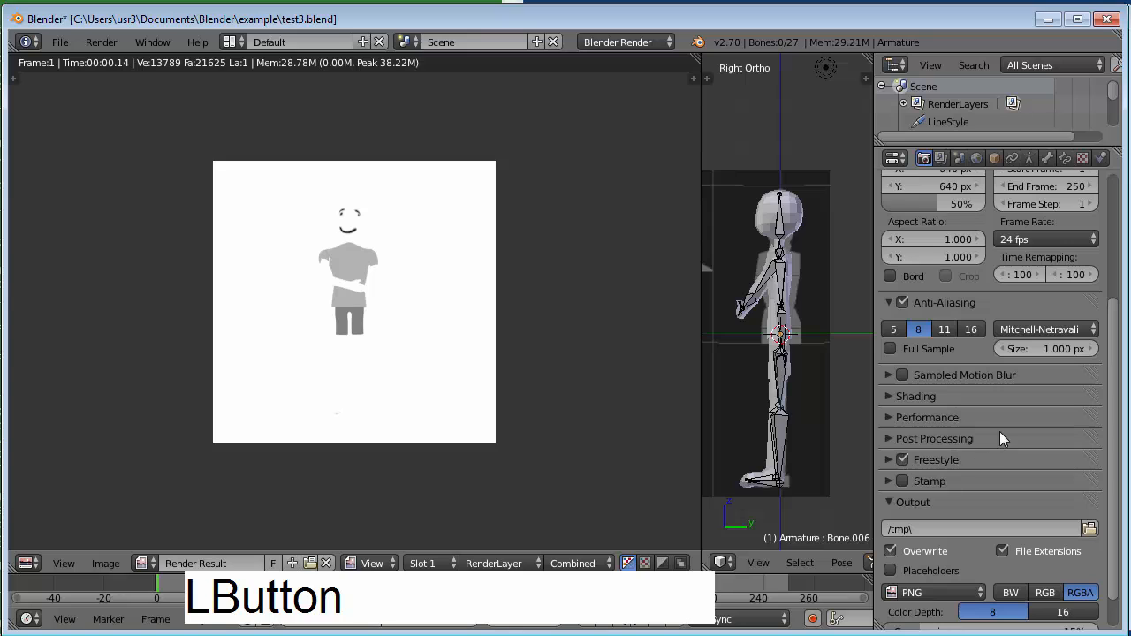
Enable Contour and Edge Mark and disable Crease in the Freestyle line set's edge types, and render the frame.
click(959, 157)
click(941, 158)
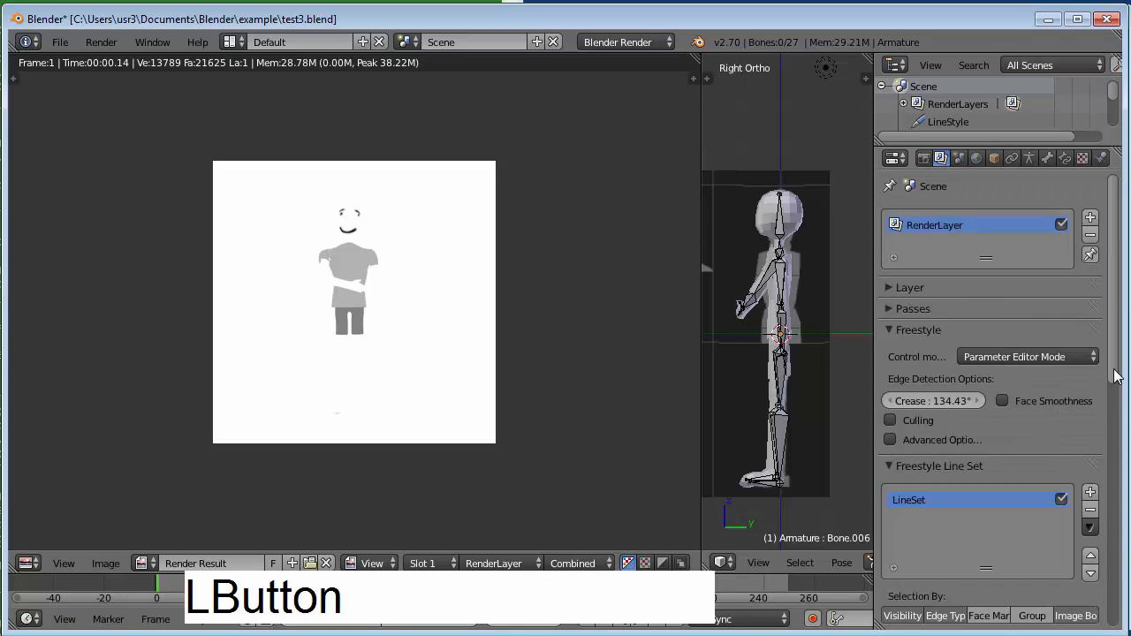
scroll(1119, 376, down, 8)
scroll(1119, 495, down, 3)
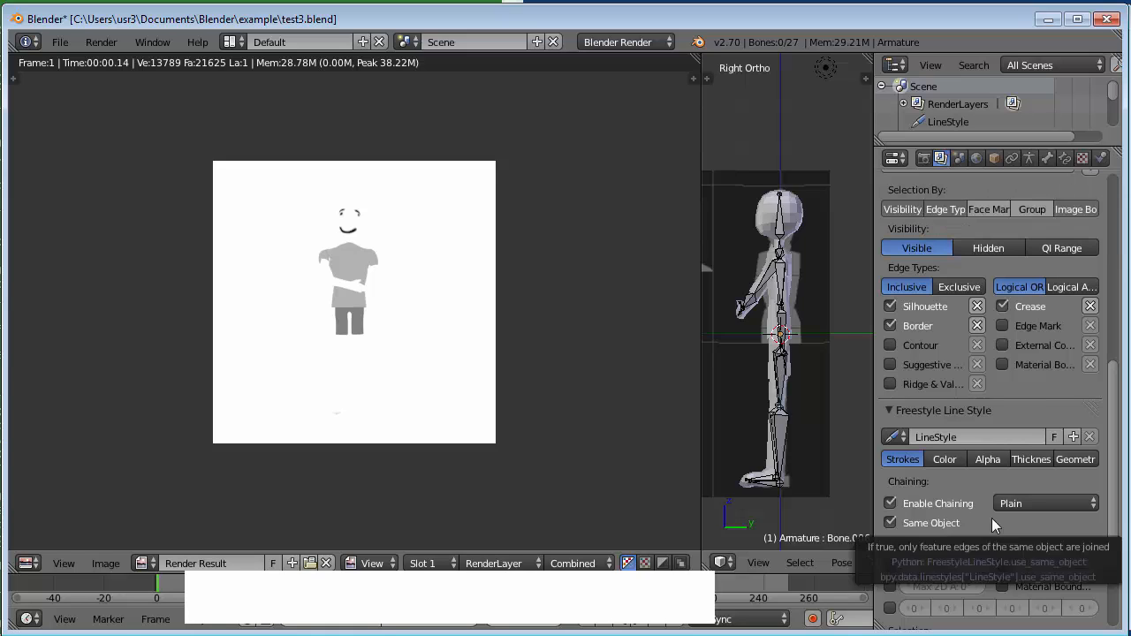
click(1114, 426)
drag(1114, 426, 1113, 469)
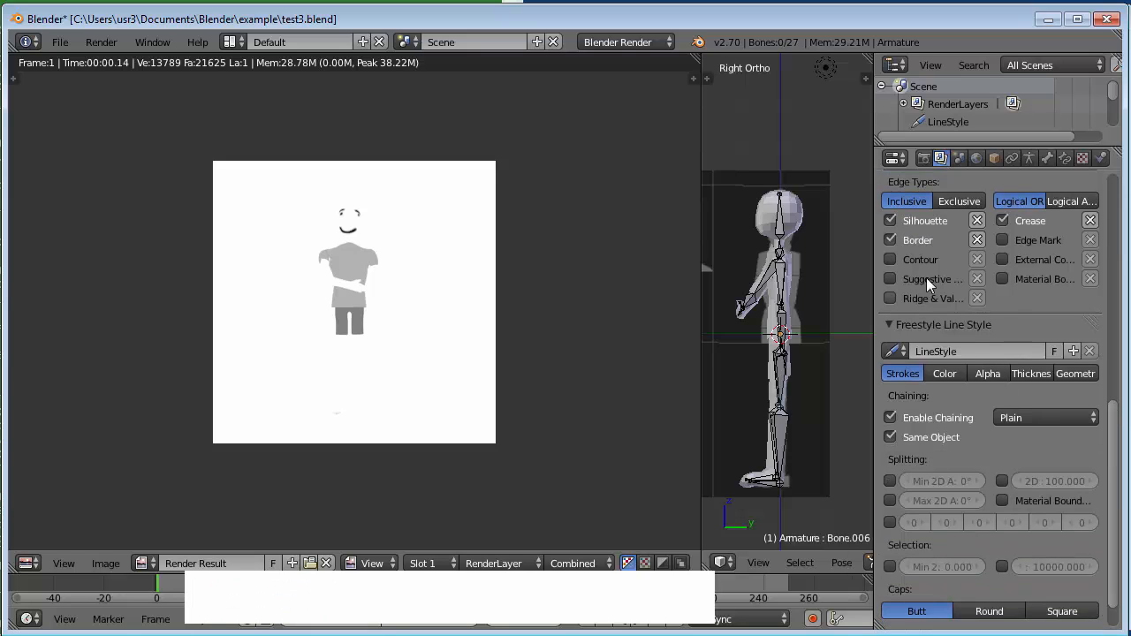
click(890, 258)
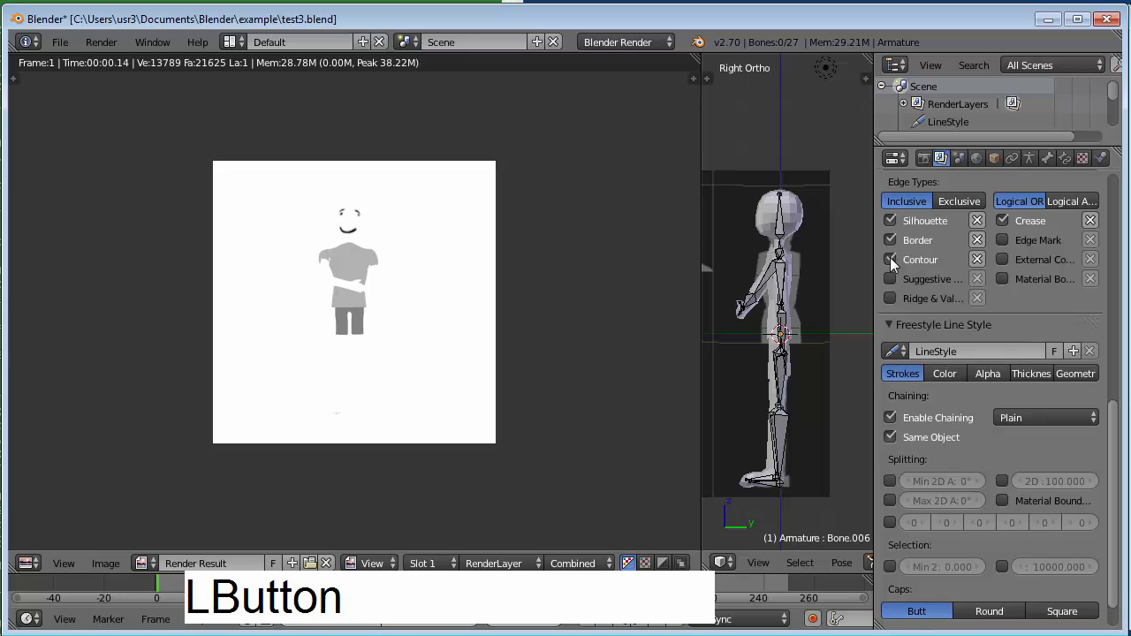
click(1003, 241)
click(1003, 221)
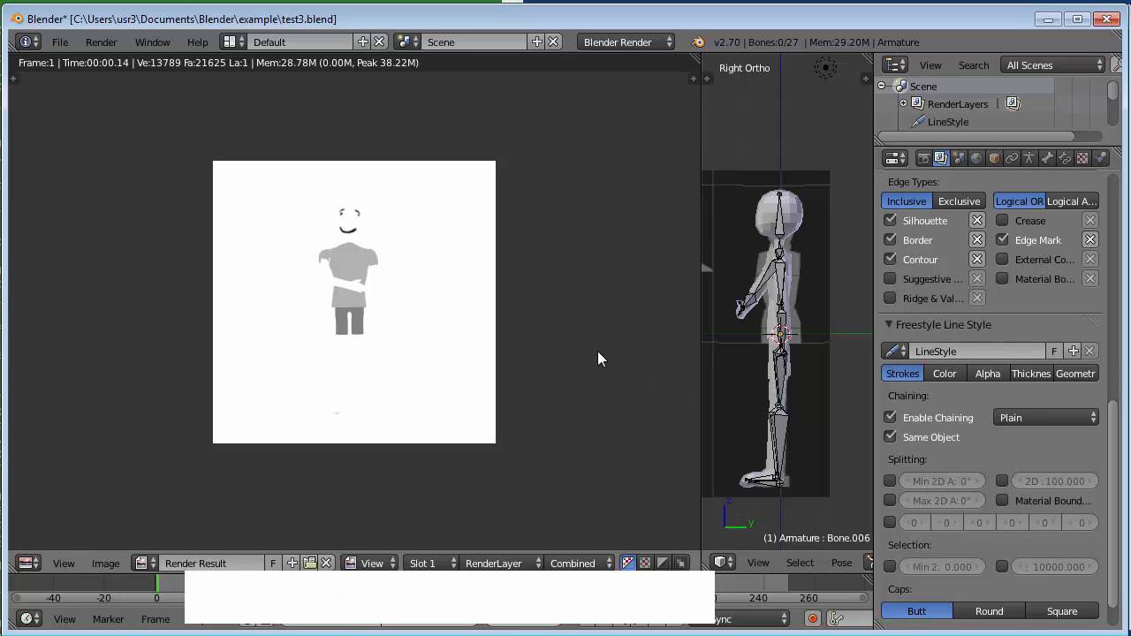
key(F12)
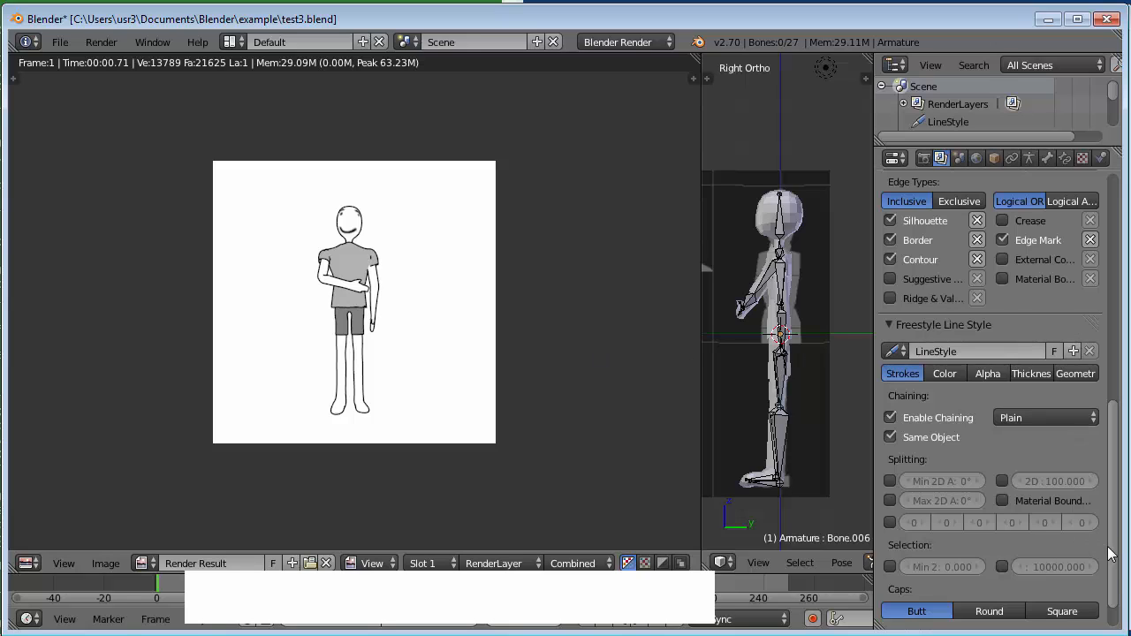
Add a Calligraphy thickness modifier to the Freestyle line style and render the frame.
click(1031, 372)
click(983, 470)
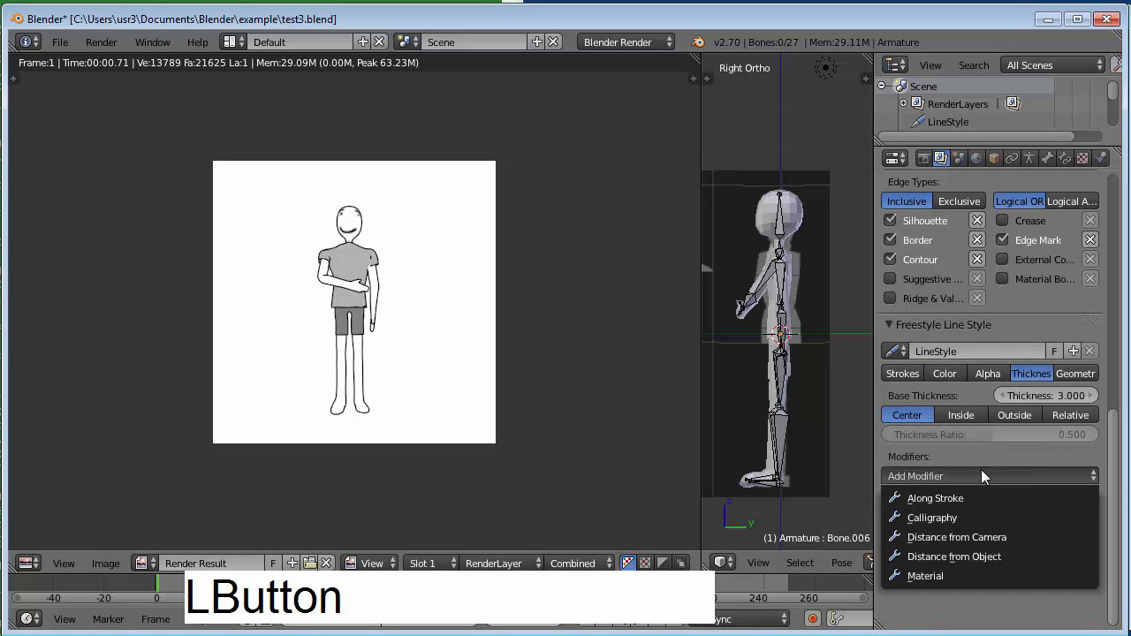
click(960, 518)
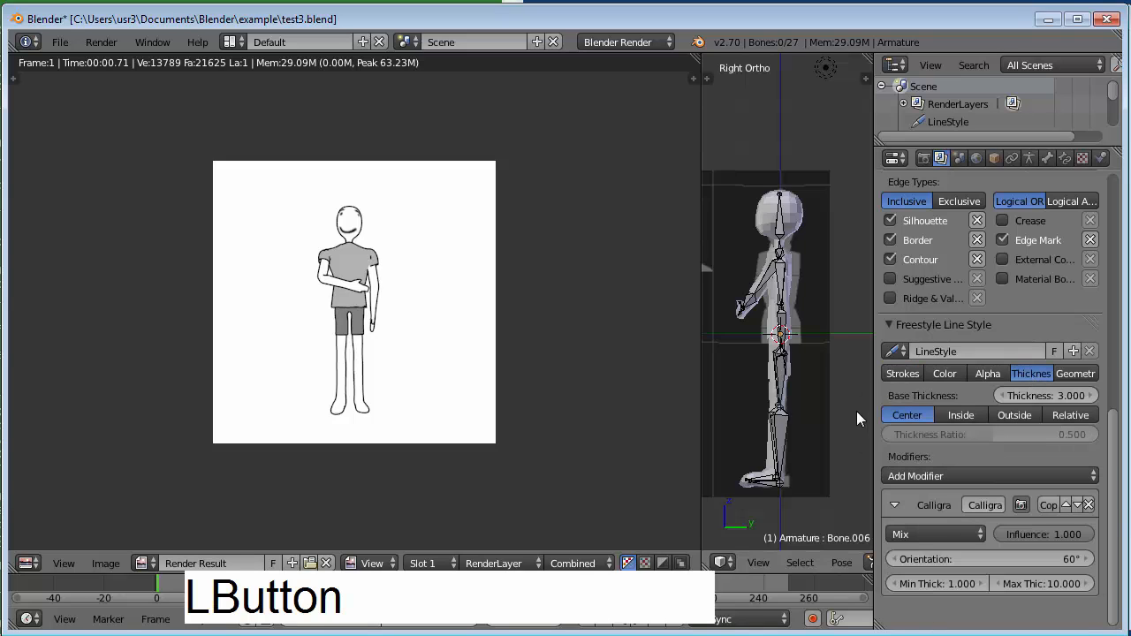
key(F12)
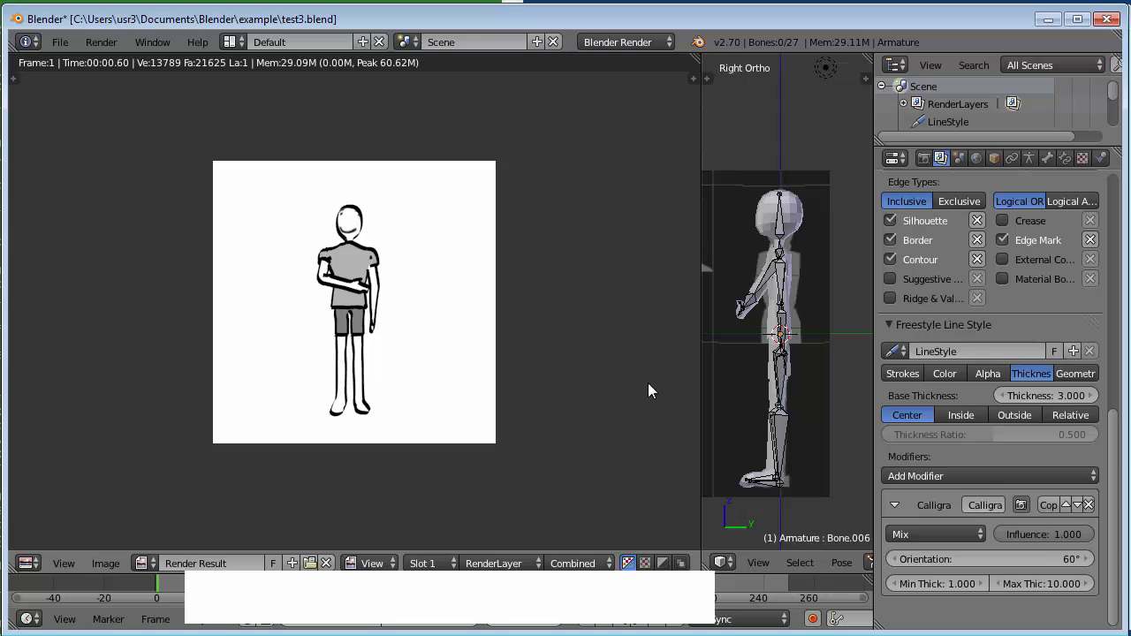
click(1011, 469)
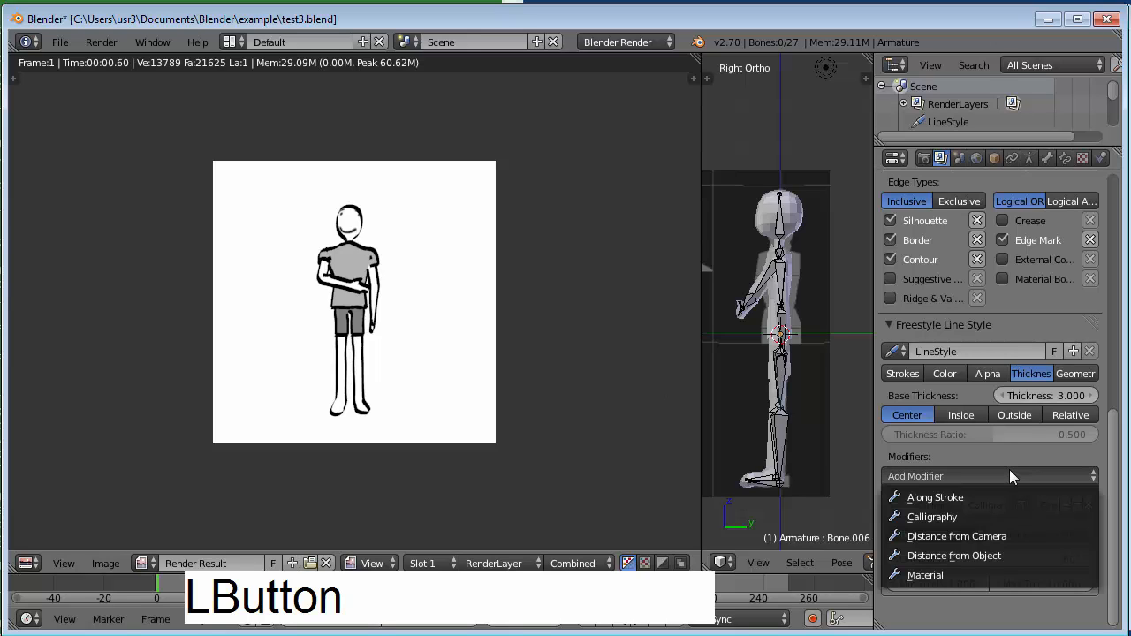
click(933, 517)
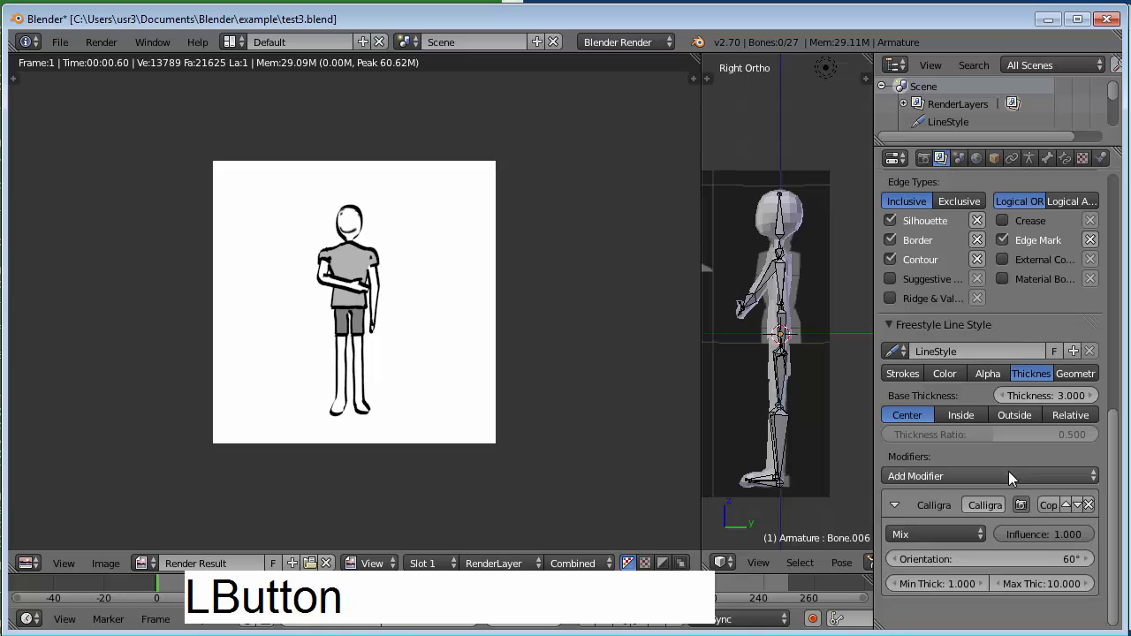
Remove the Calligraphy thickness modifier from the Freestyle line style, render the frame and close the render view.
click(1090, 351)
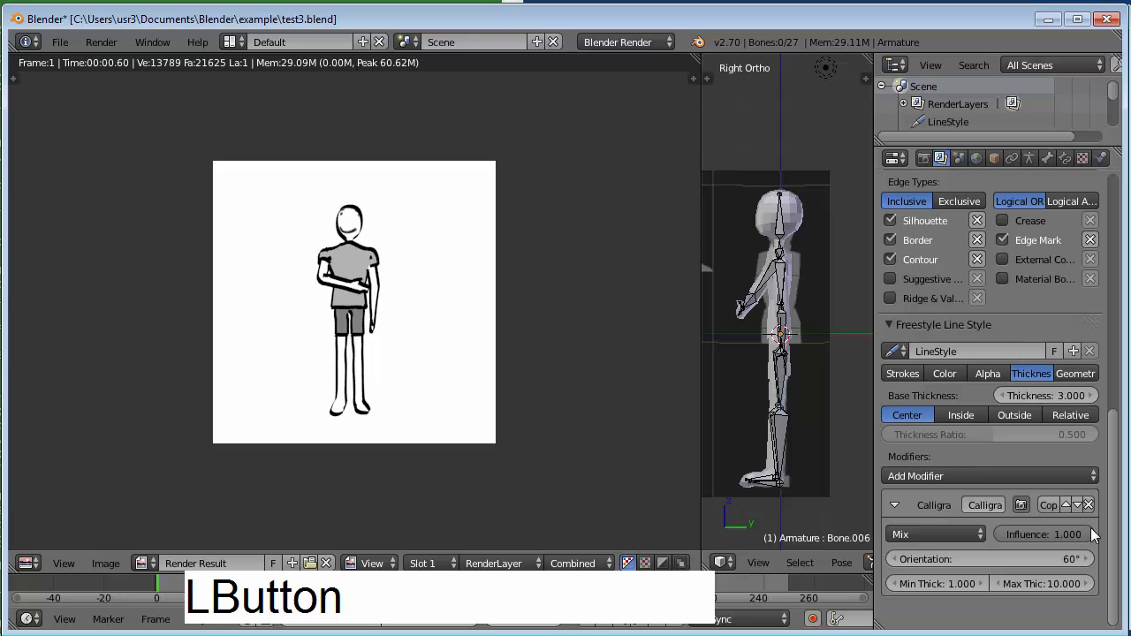
click(1090, 505)
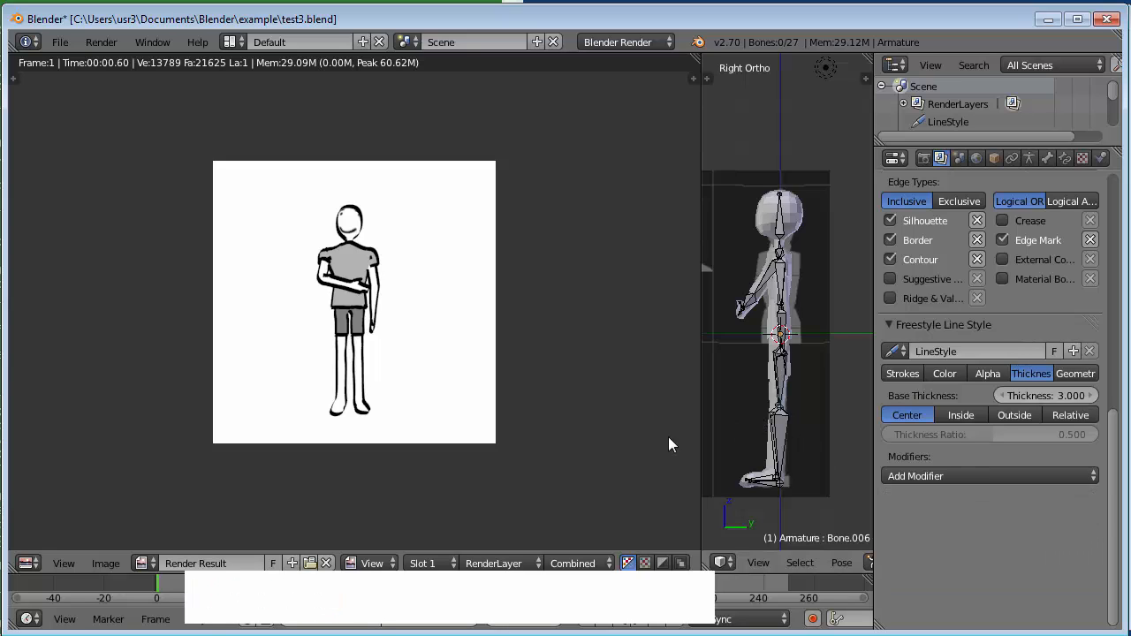
key(F12)
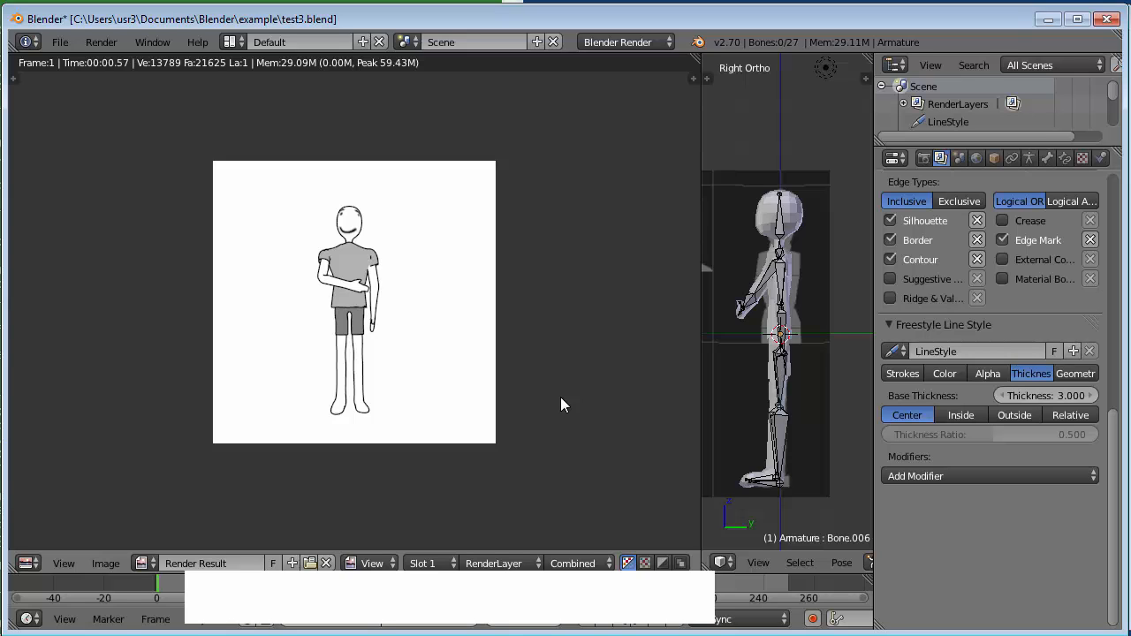
key(Escape)
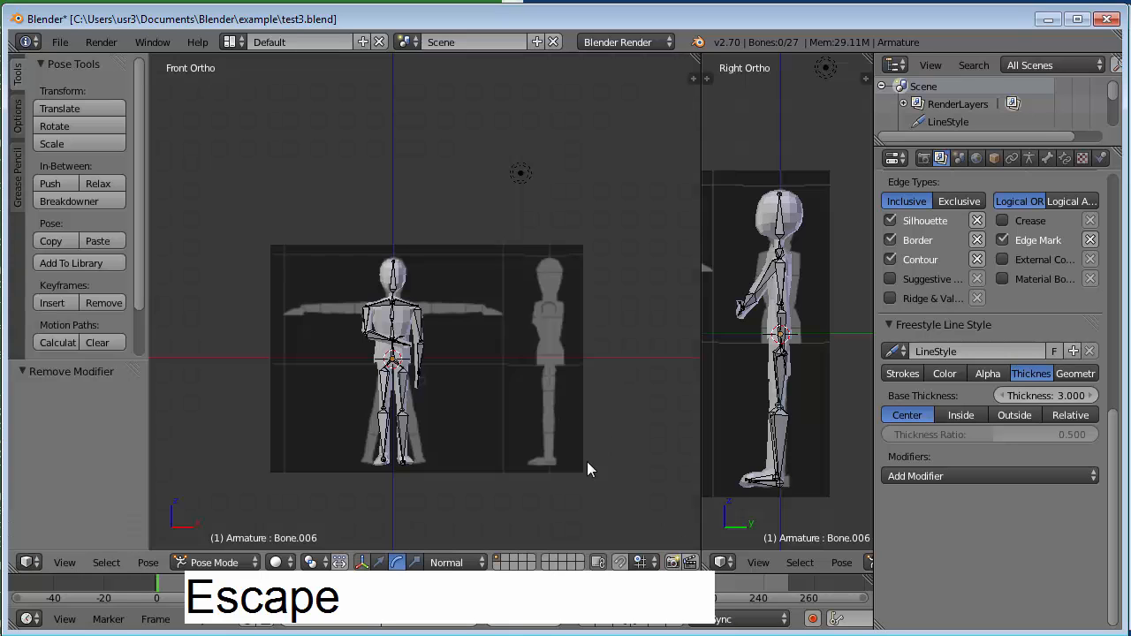
Leave pose mode, select the character mesh, show its modifiers and briefly preview the Subdivision Surface modifier in the viewport.
scroll(567, 477, up, 3)
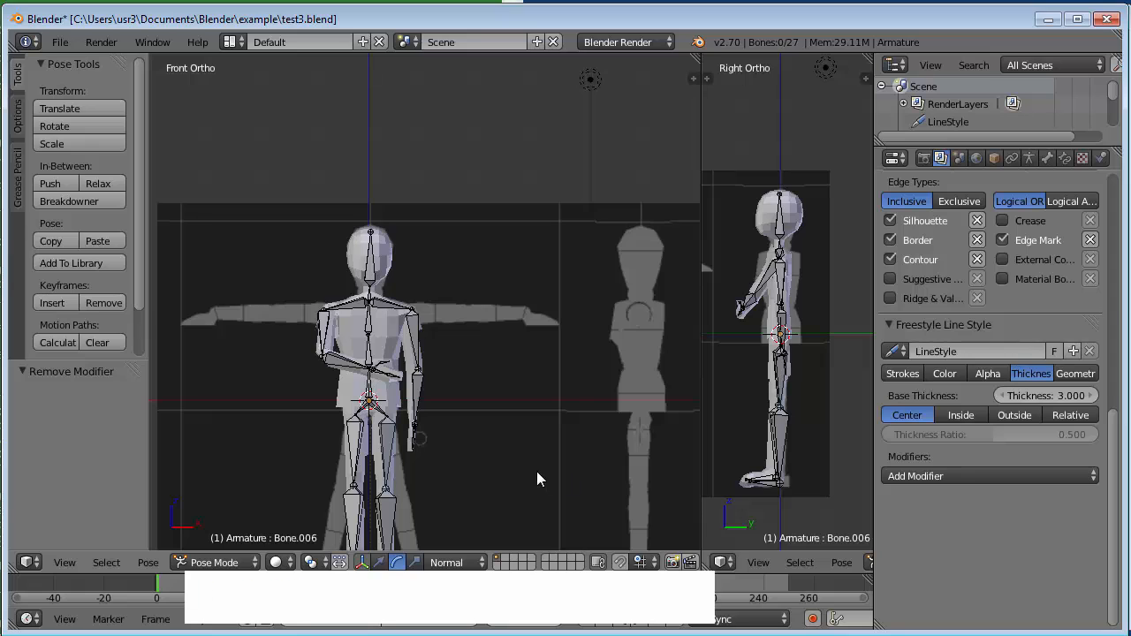
shift+middle_drag(536, 471, 561, 346)
scroll(556, 349, up, 2)
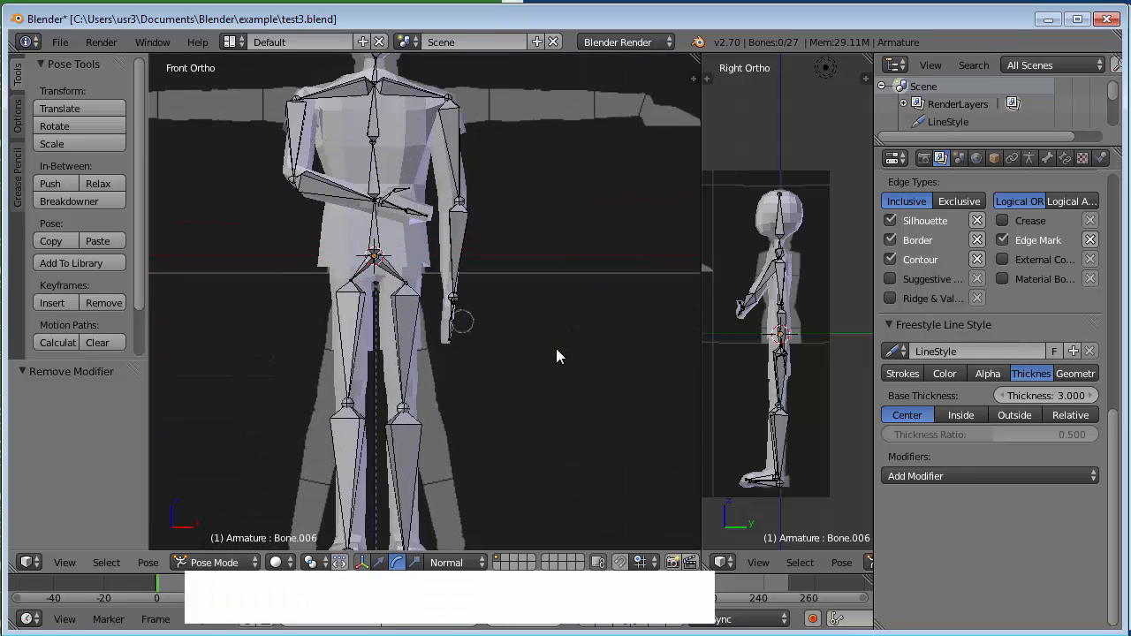
scroll(556, 348, up, 1)
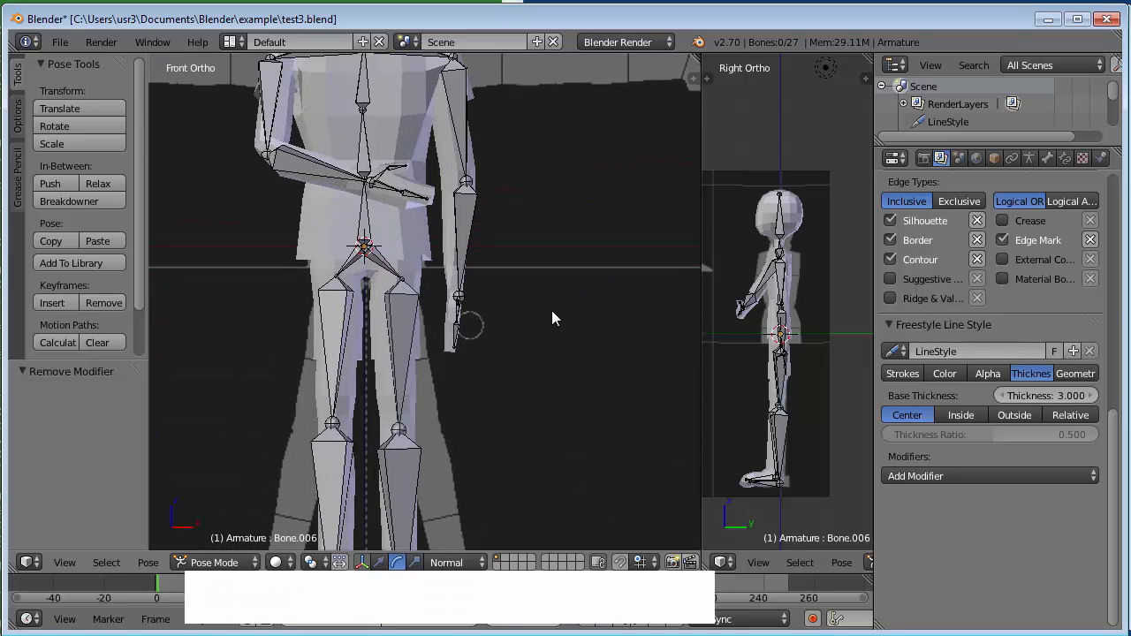
scroll(549, 361, down, 5)
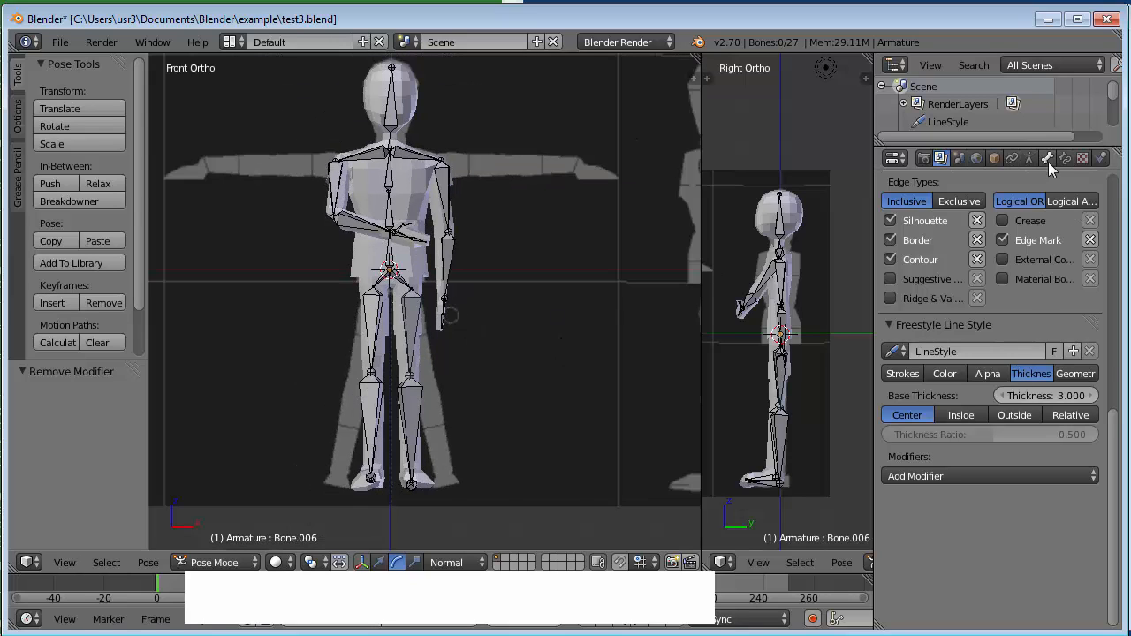
key(ctrl+Tab)
right_click(409, 194)
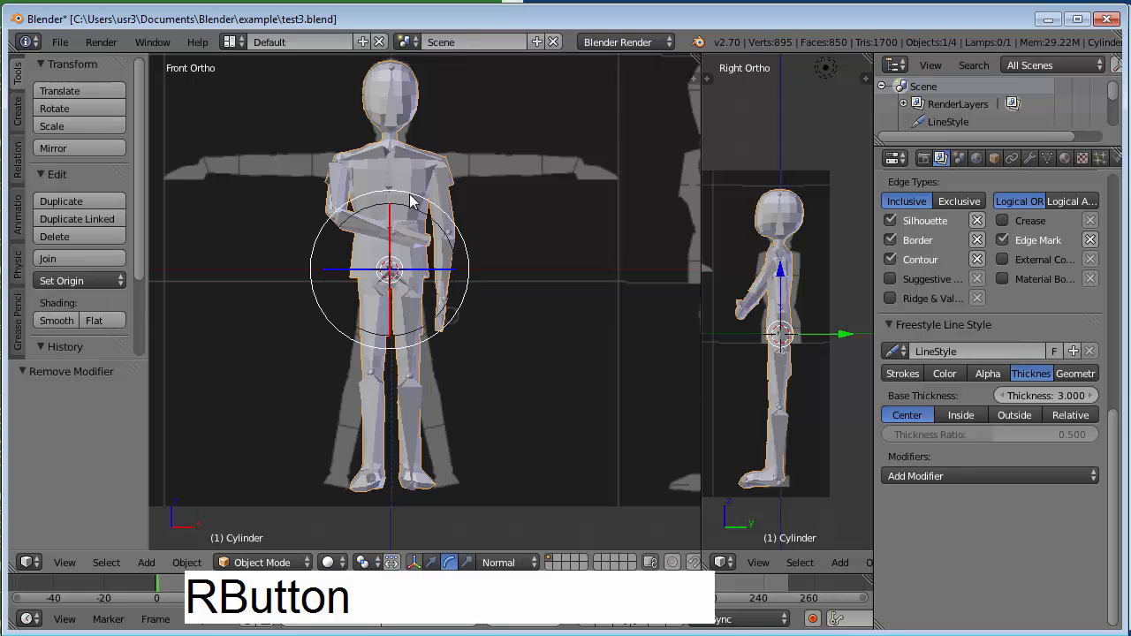
click(1030, 158)
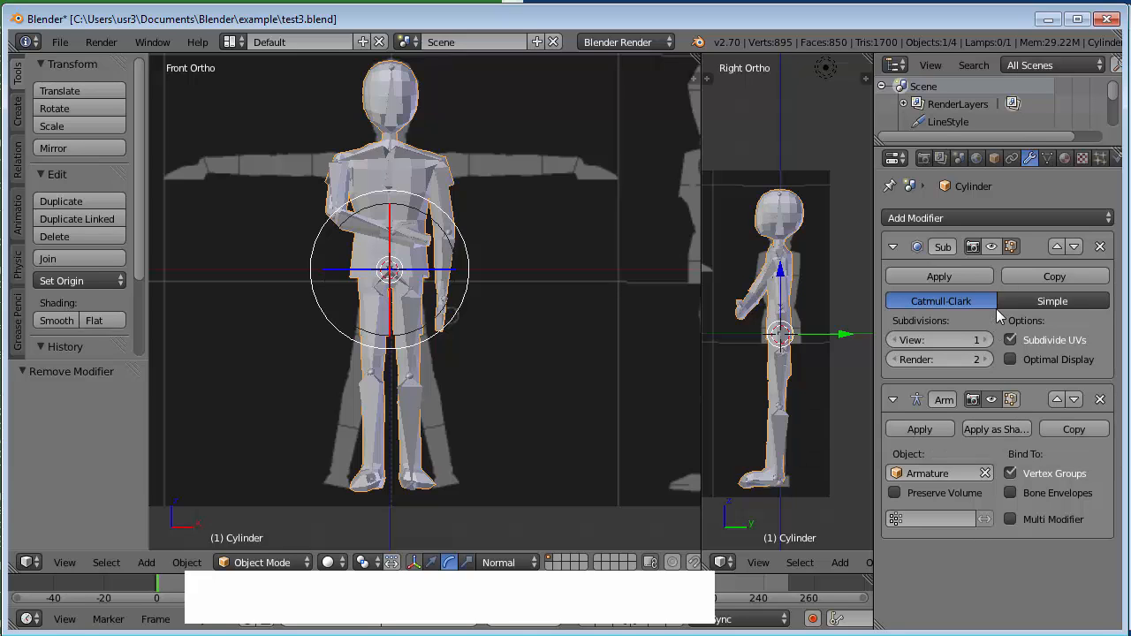
click(991, 246)
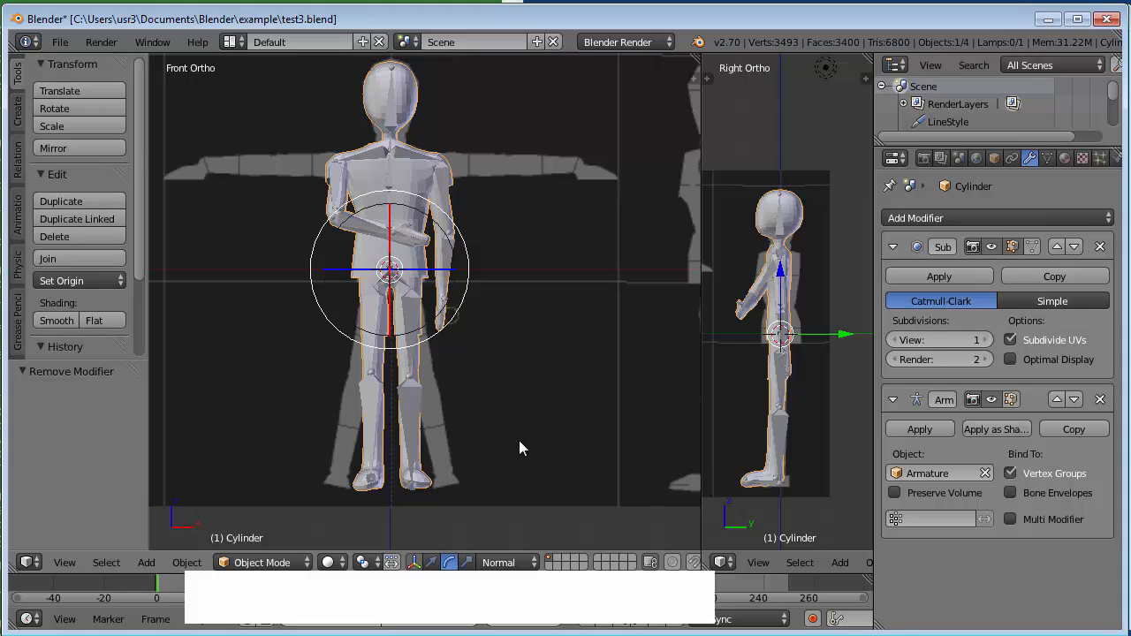
click(992, 247)
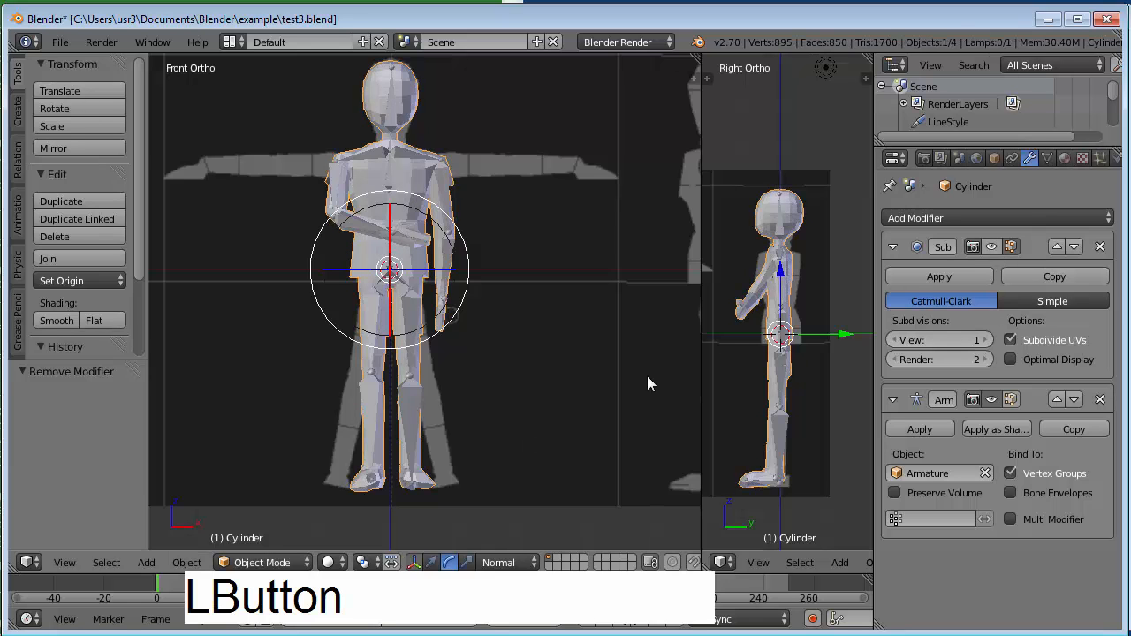
Enter edit mode on the character mesh, bring its right hand into view and switch to edge selection.
key(Tab)
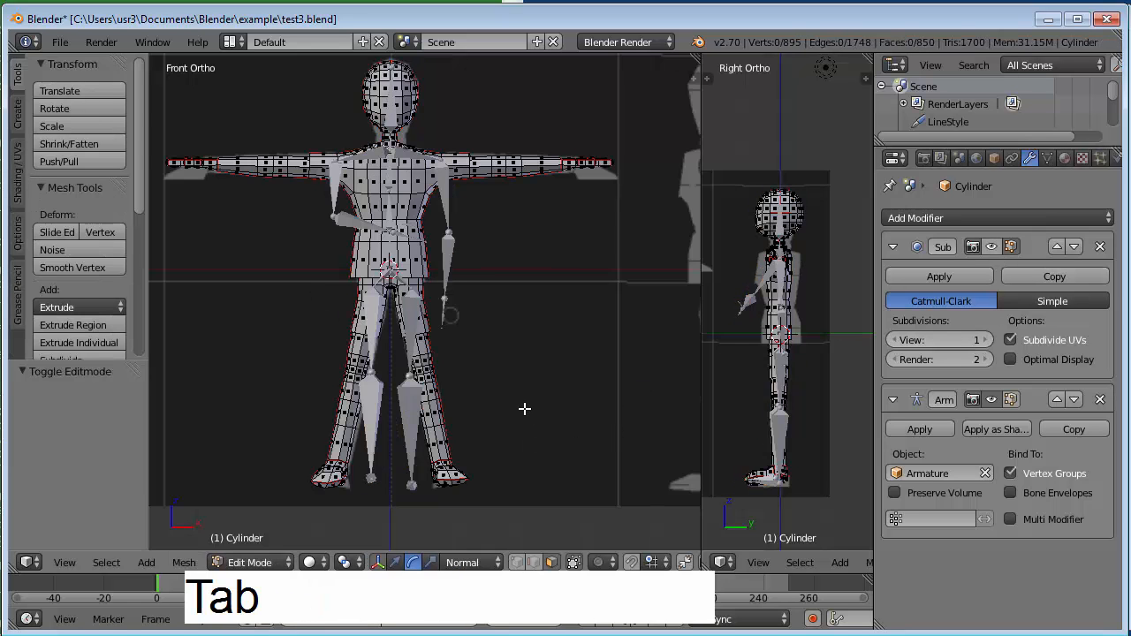
scroll(524, 408, up, 3)
middle_drag(535, 291, 503, 311)
scroll(545, 347, down, 3)
scroll(541, 390, up, 6)
key(Caps_Lock)
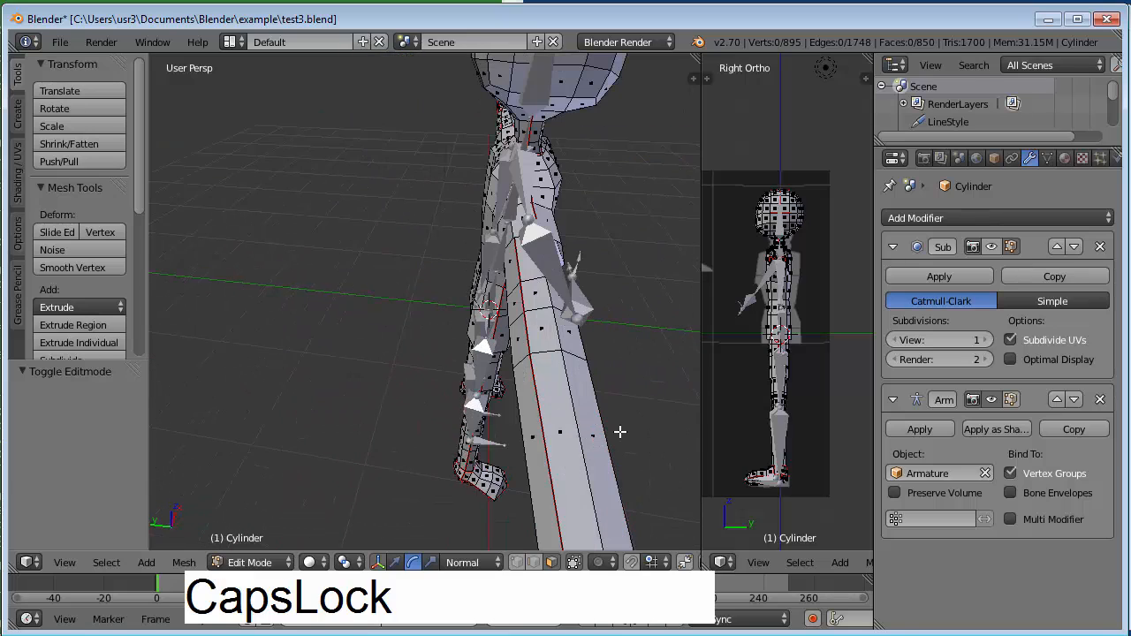
scroll(620, 431, down, 4)
mouse_move(611, 434)
middle_down()
mouse_move(607, 410)
mouse_move(611, 440)
middle_up()
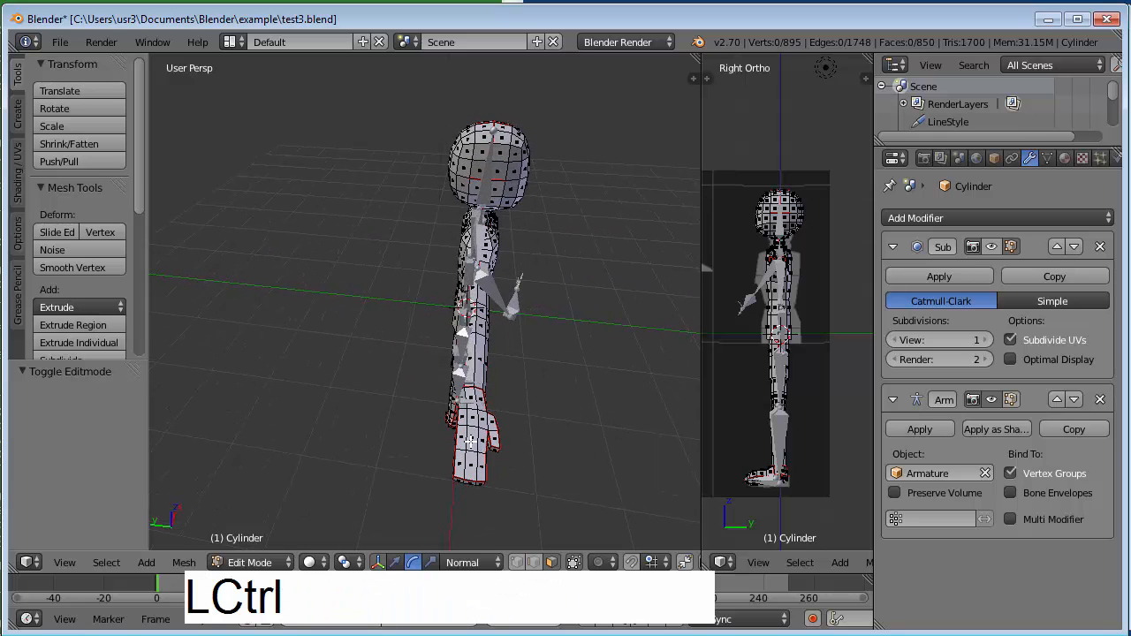
key(ctrl+Tab)
key(e)
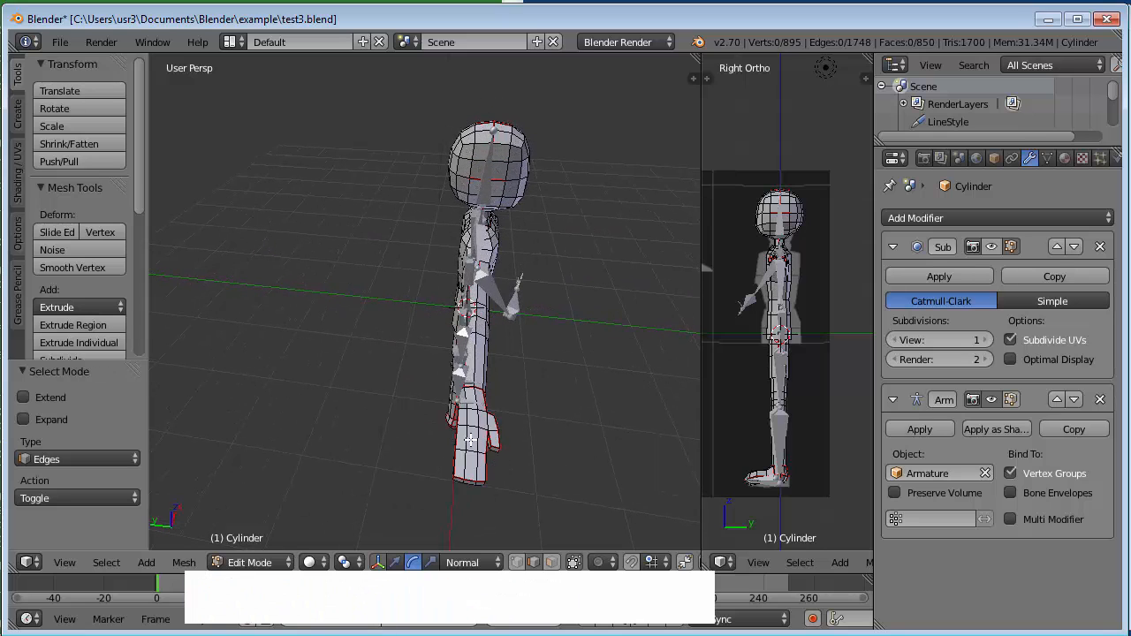
Select four lengthwise edges on the right hand as finger lines and mark them as Freestyle edges.
shift+right_click(466, 436)
shift+right_click(464, 457)
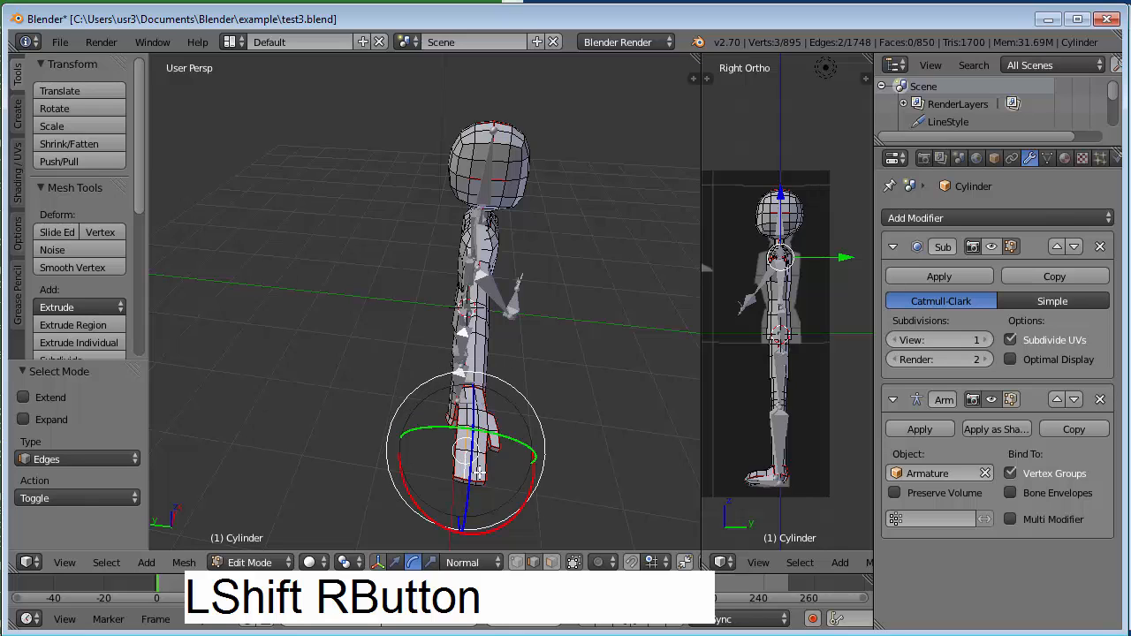
shift+right_click(480, 473)
shift+right_click(478, 447)
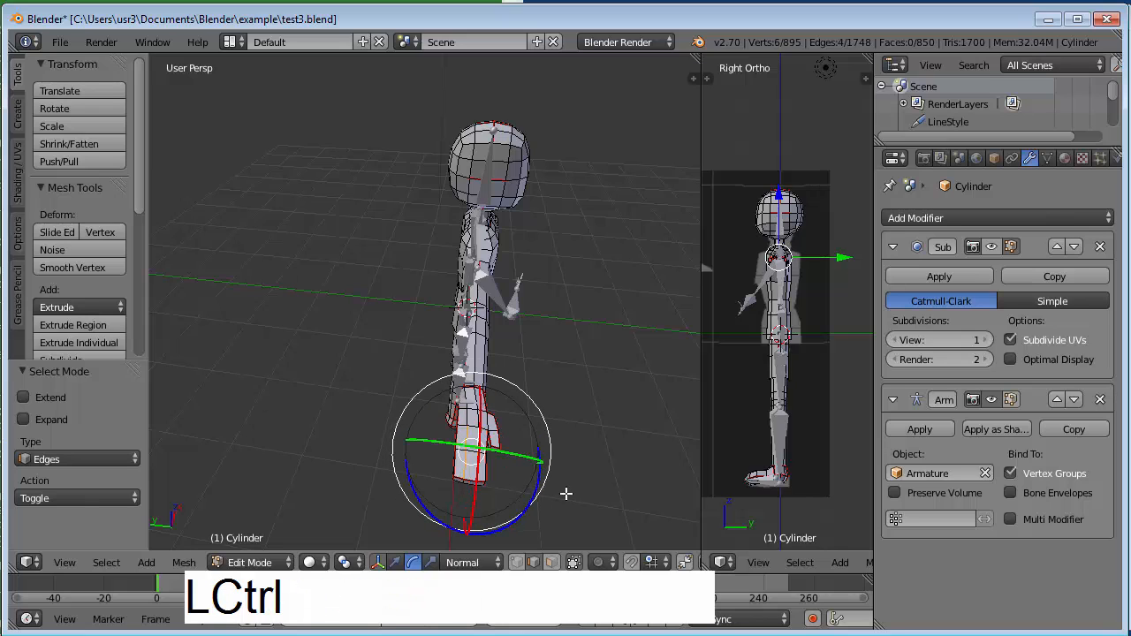
key(ctrl+e)
click(548, 390)
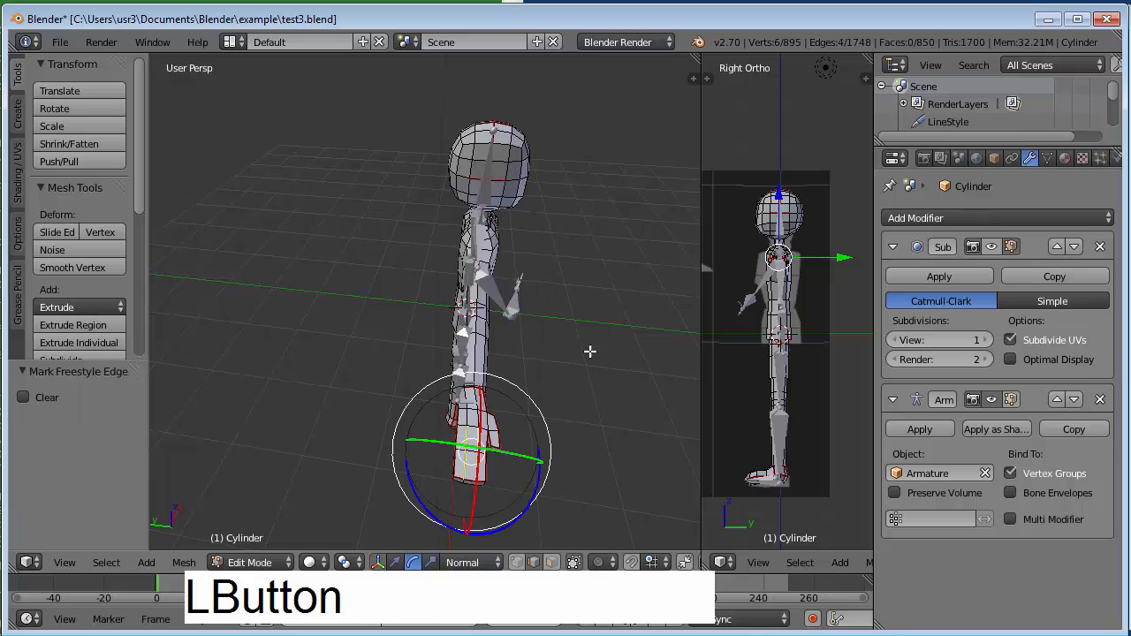
Select the four matching finger-line edges on the left hand and mark them as Freestyle edges.
middle_drag(610, 289, 369, 444)
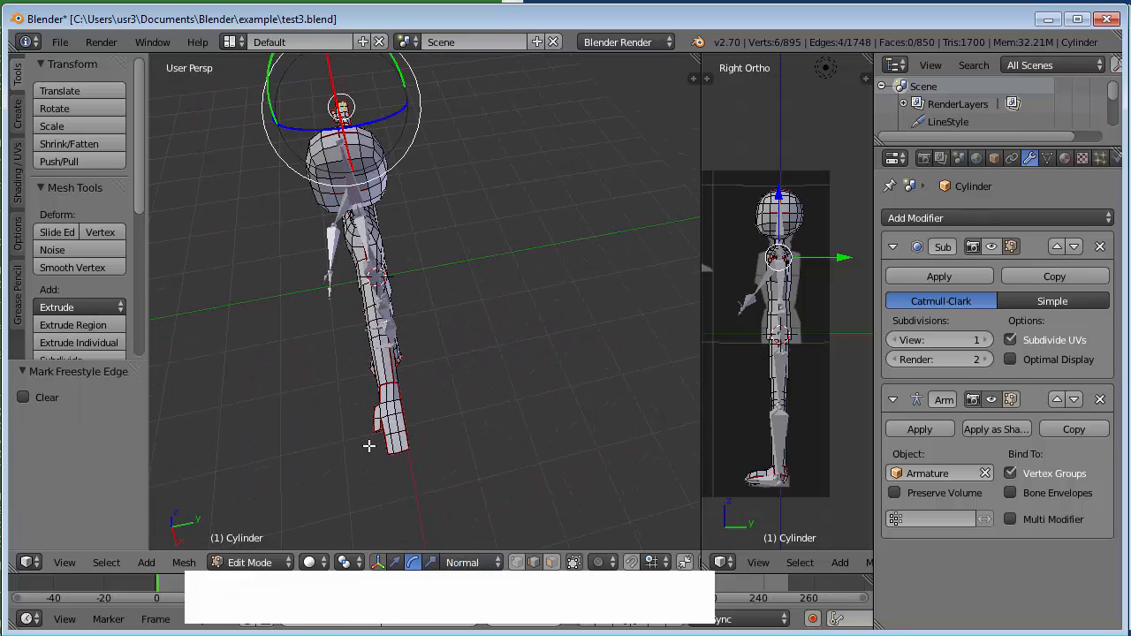
right_click(389, 422)
shift+right_click(391, 446)
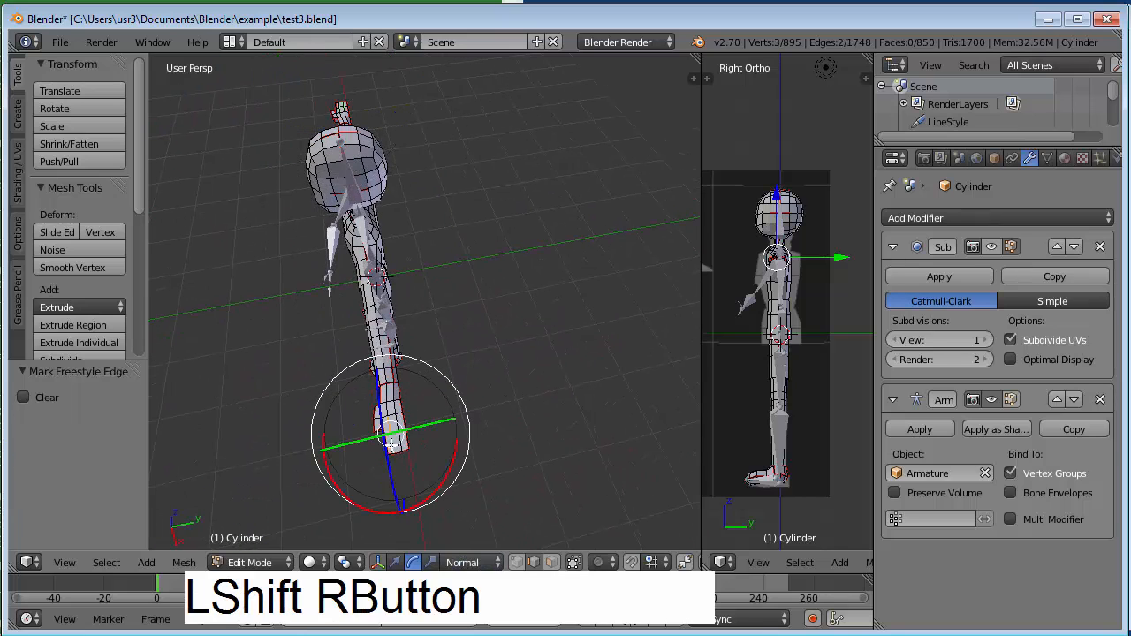
shift+right_click(399, 446)
shift+right_click(396, 423)
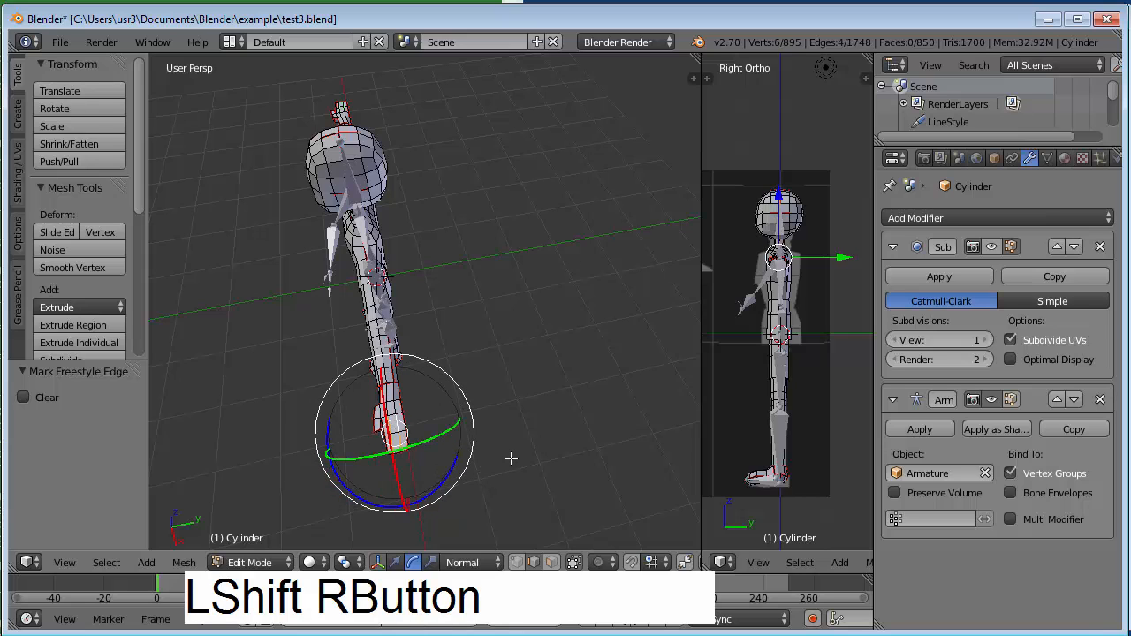
key(ctrl+e)
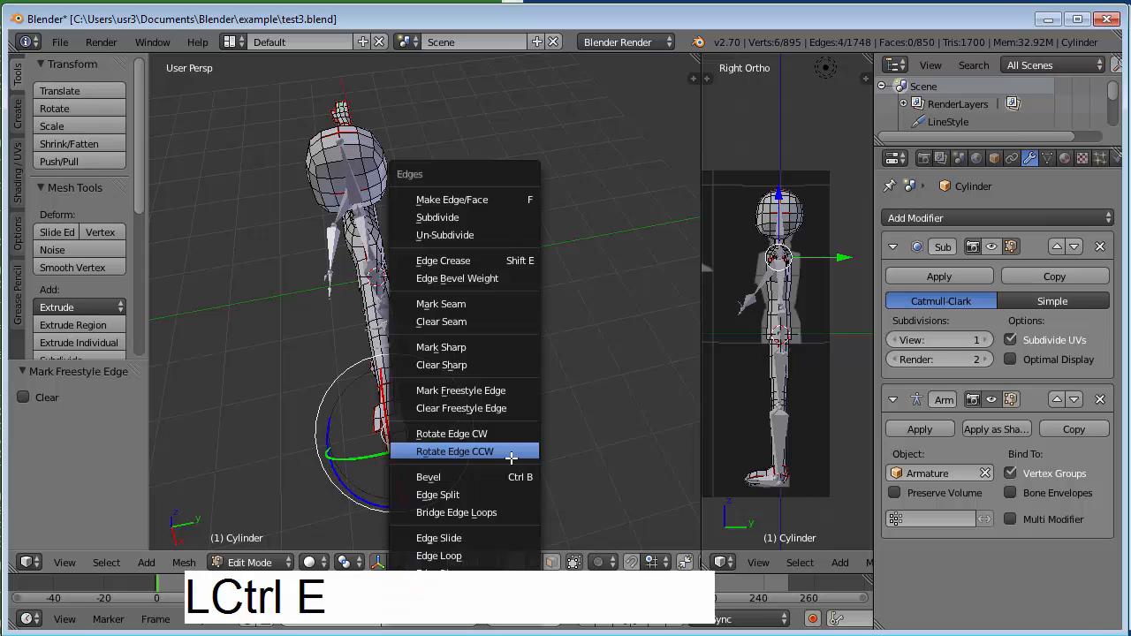
click(519, 396)
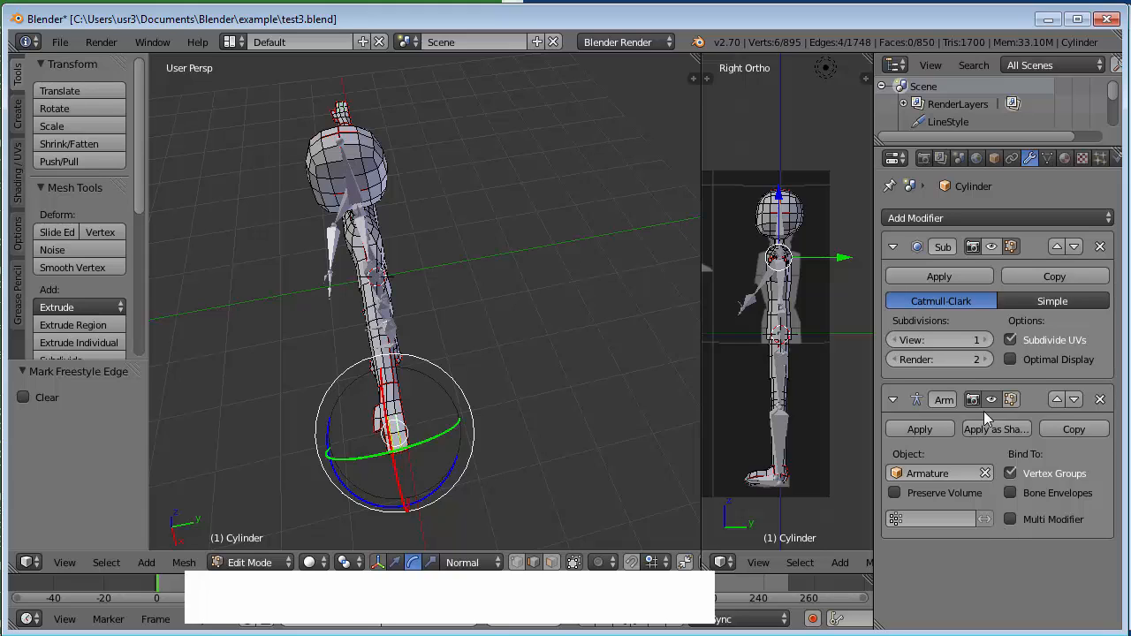
Show the Subdivision Surface modifier in the viewport, return to object mode and render the frame, then close the render view.
click(1011, 246)
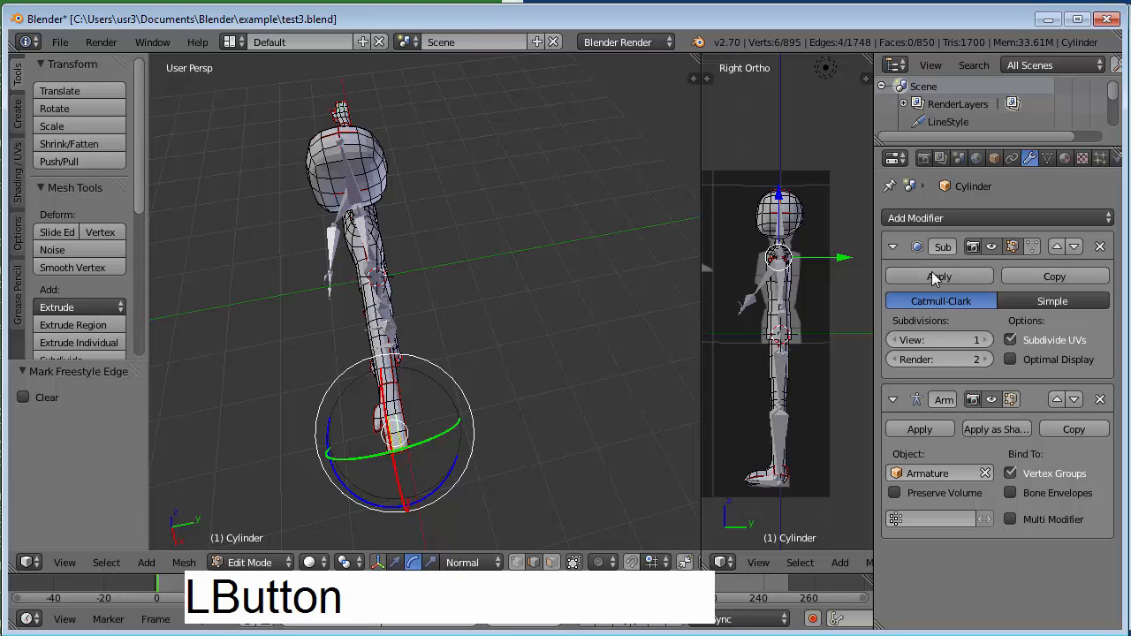
middle_drag(468, 316, 522, 300)
middle_drag(584, 256, 530, 367)
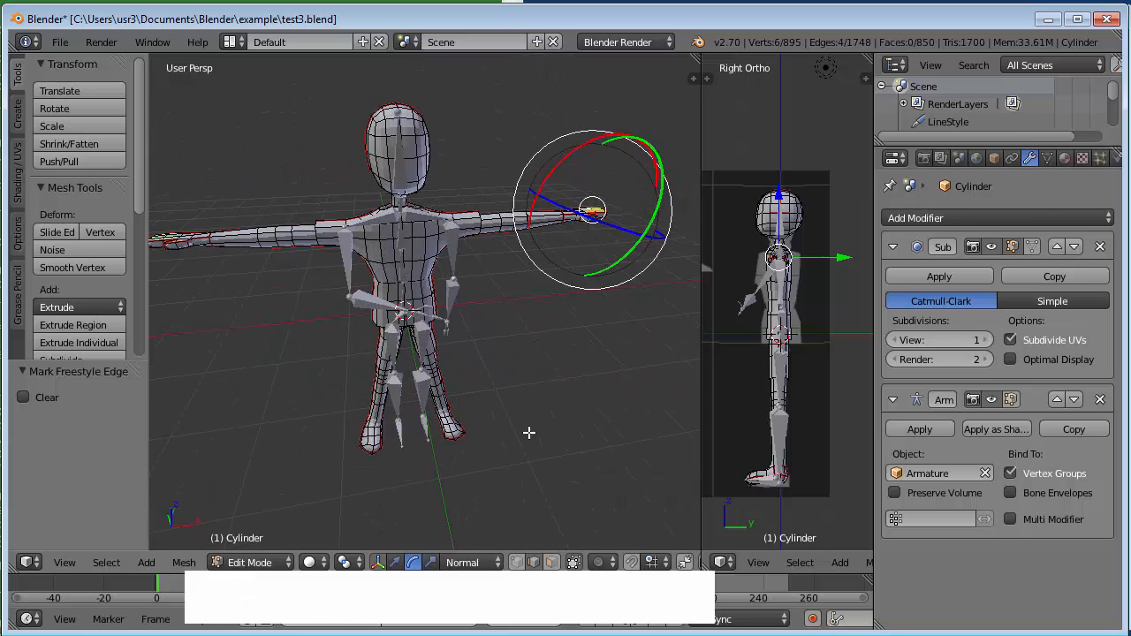
key(Tab)
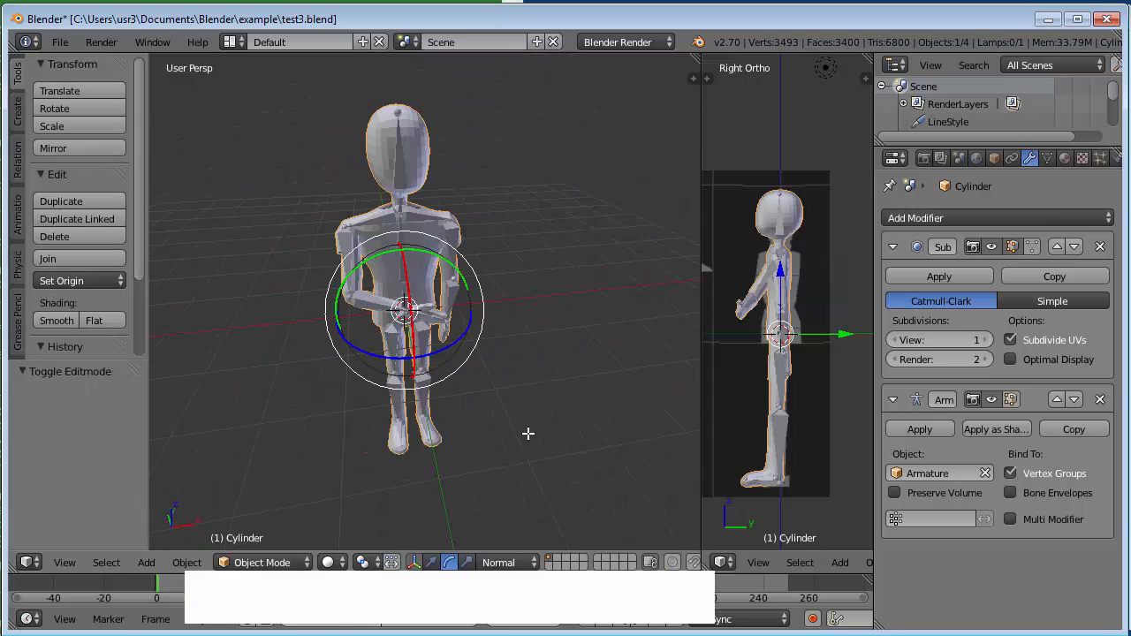
key(F12)
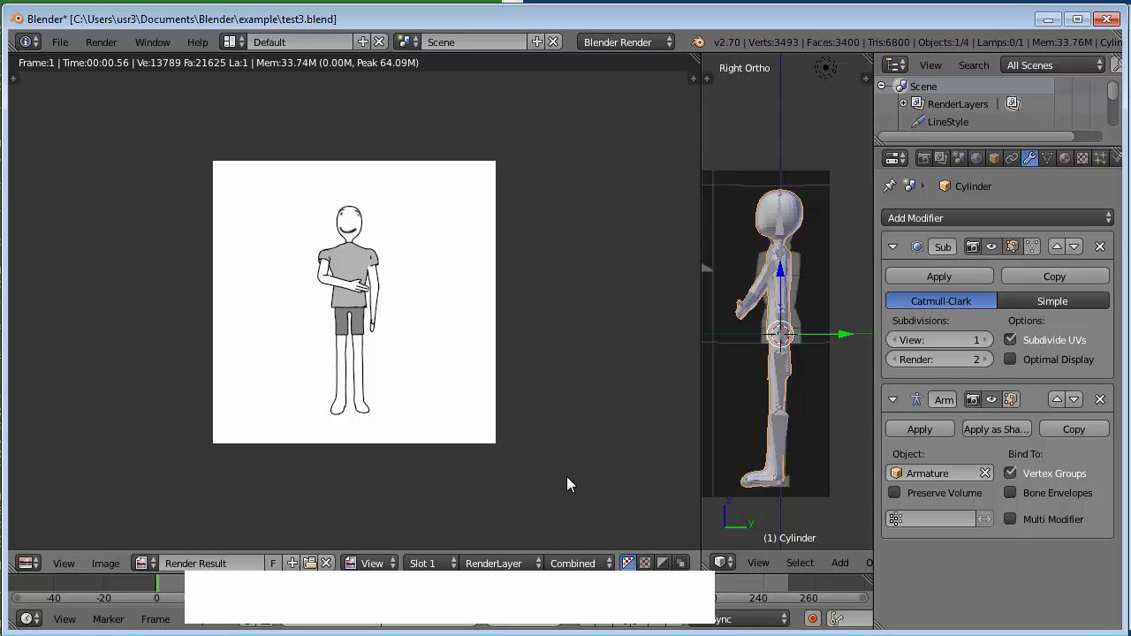
key(Escape)
Hide the Subdivision Surface modifier in the viewport again.
scroll(548, 498, up, 3)
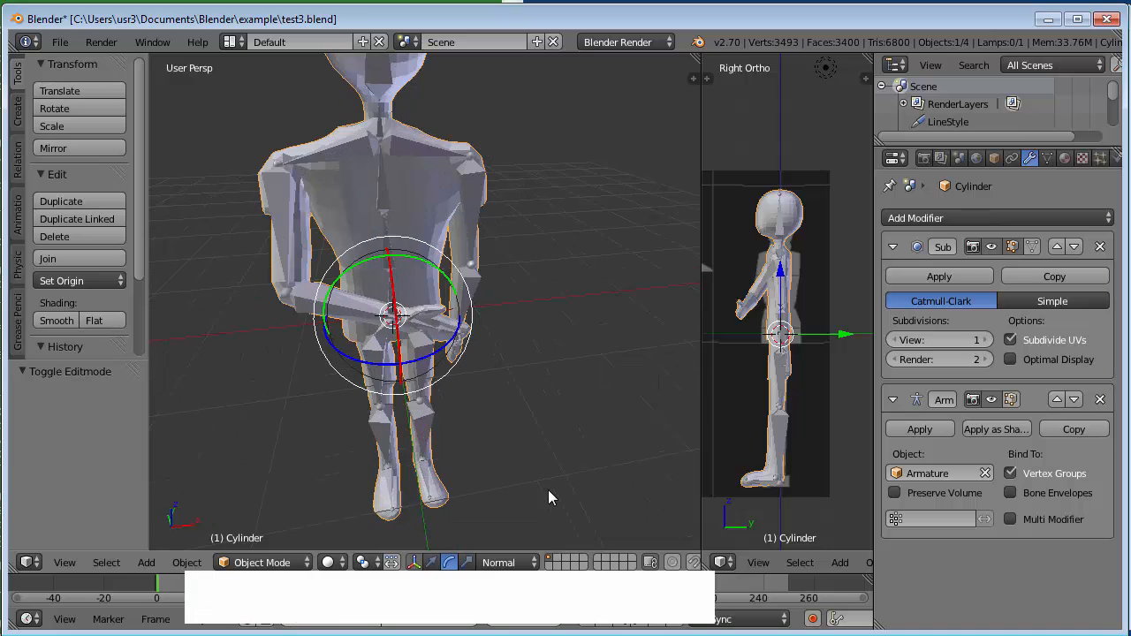
shift+middle_drag(549, 490, 561, 320)
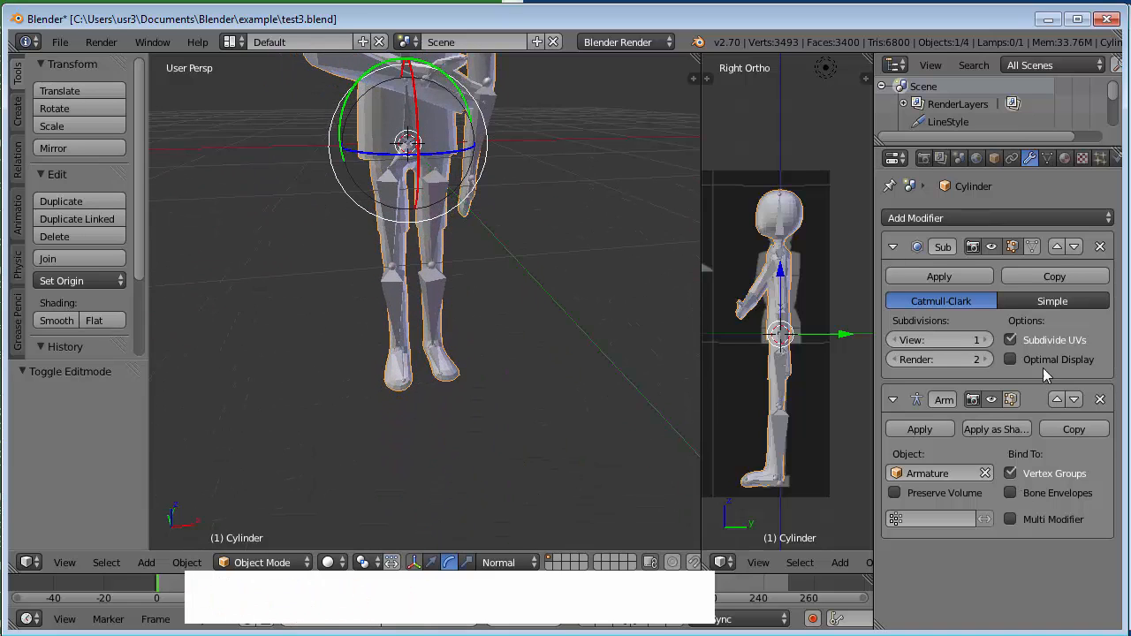
click(991, 247)
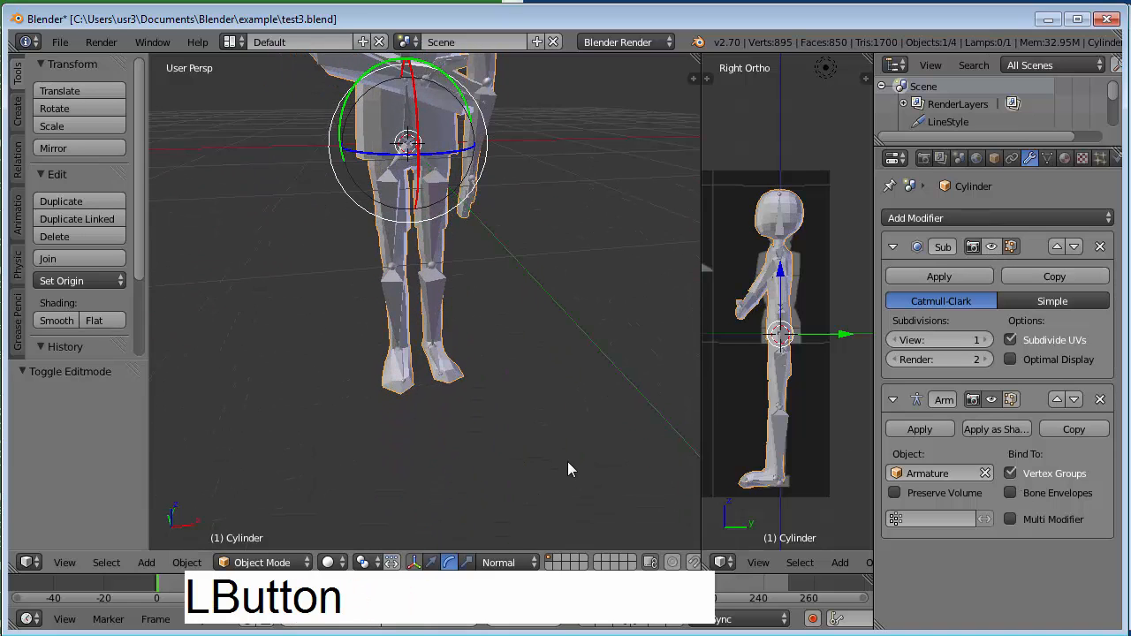
In edit mode, select two connected lengthwise edges at the middle of the toes on each foot and mark them as Freestyle edges.
scroll(568, 462, up, 2)
scroll(568, 461, up, 2)
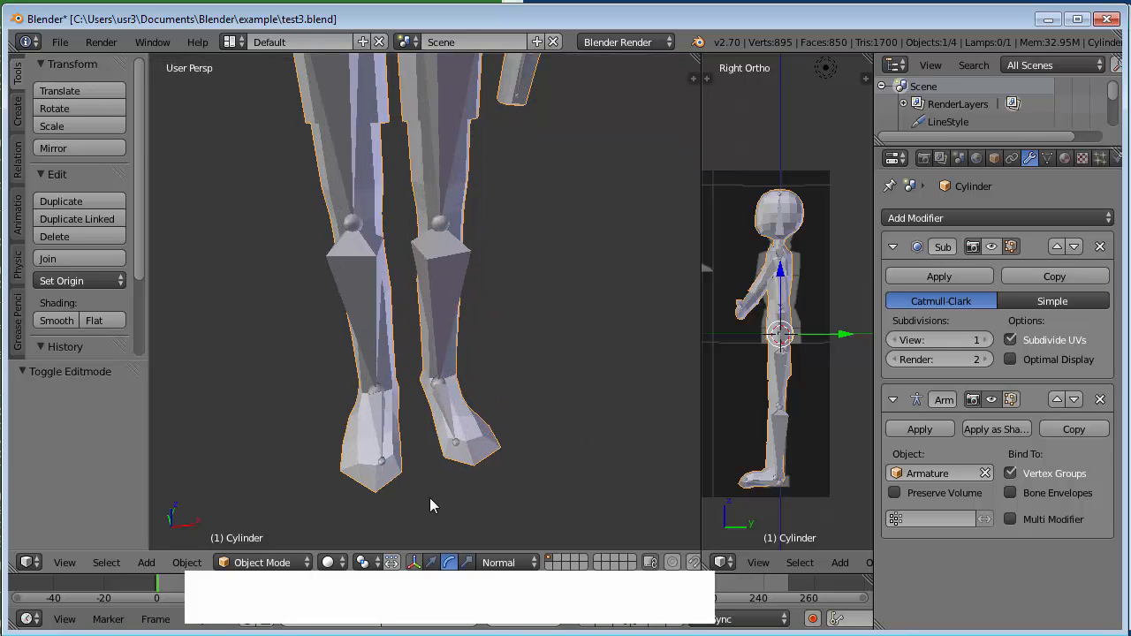
key(Tab)
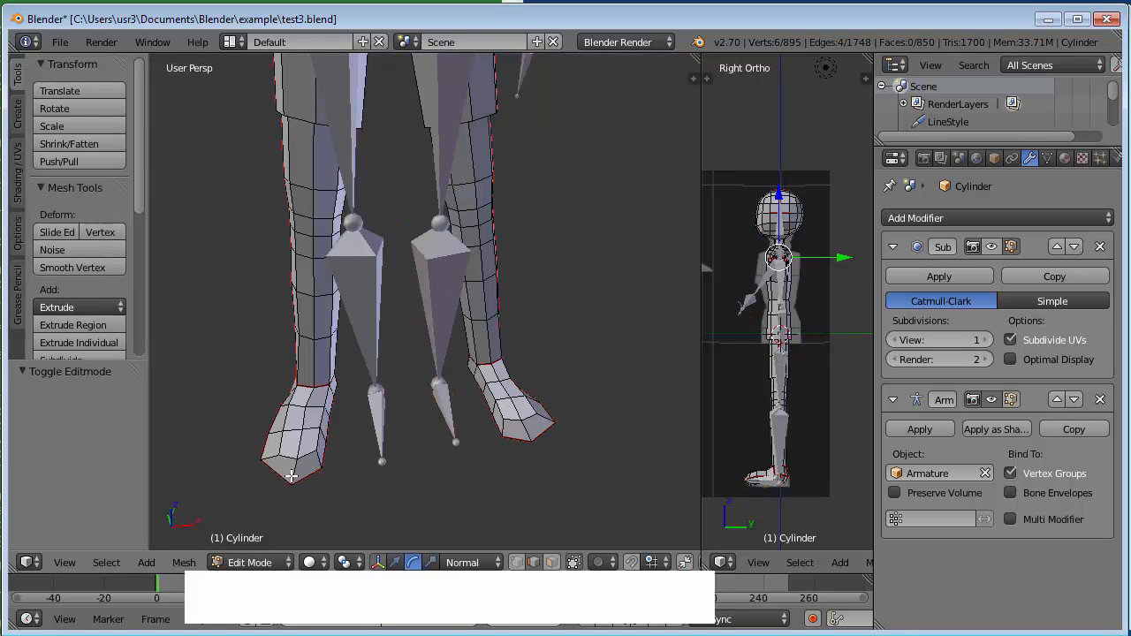
right_click(292, 473)
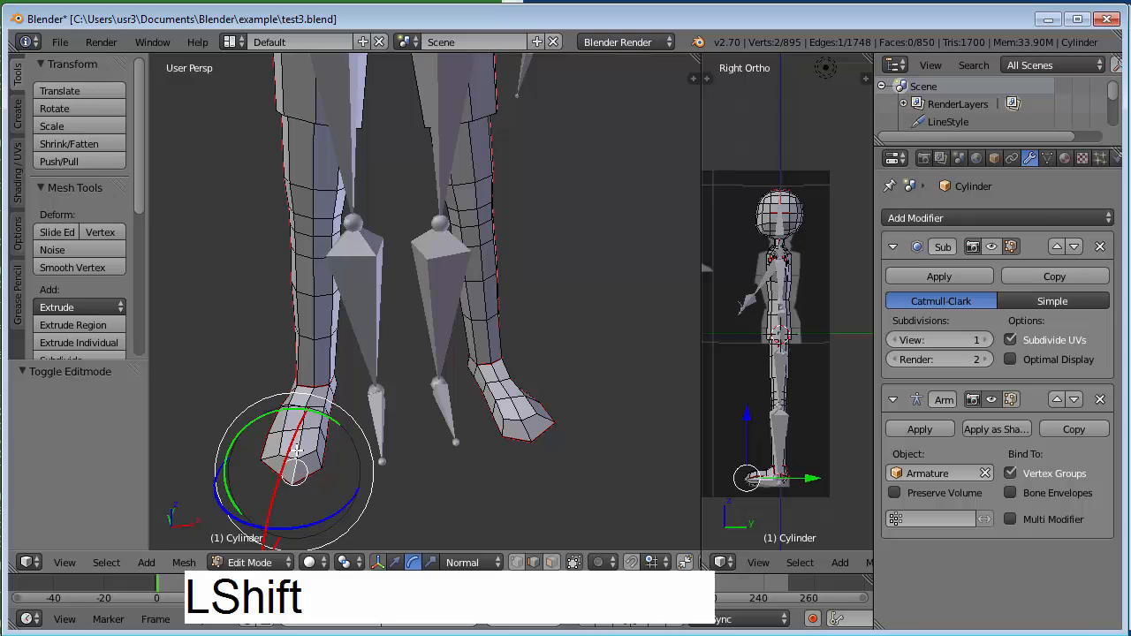
shift+right_click(298, 453)
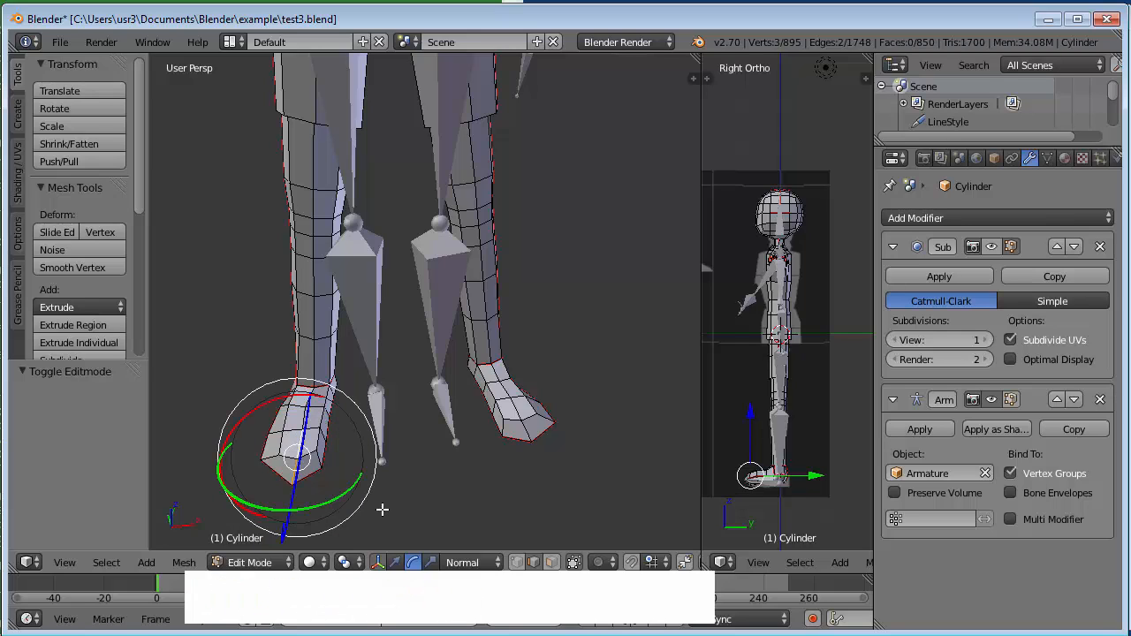
shift+right_click(522, 417)
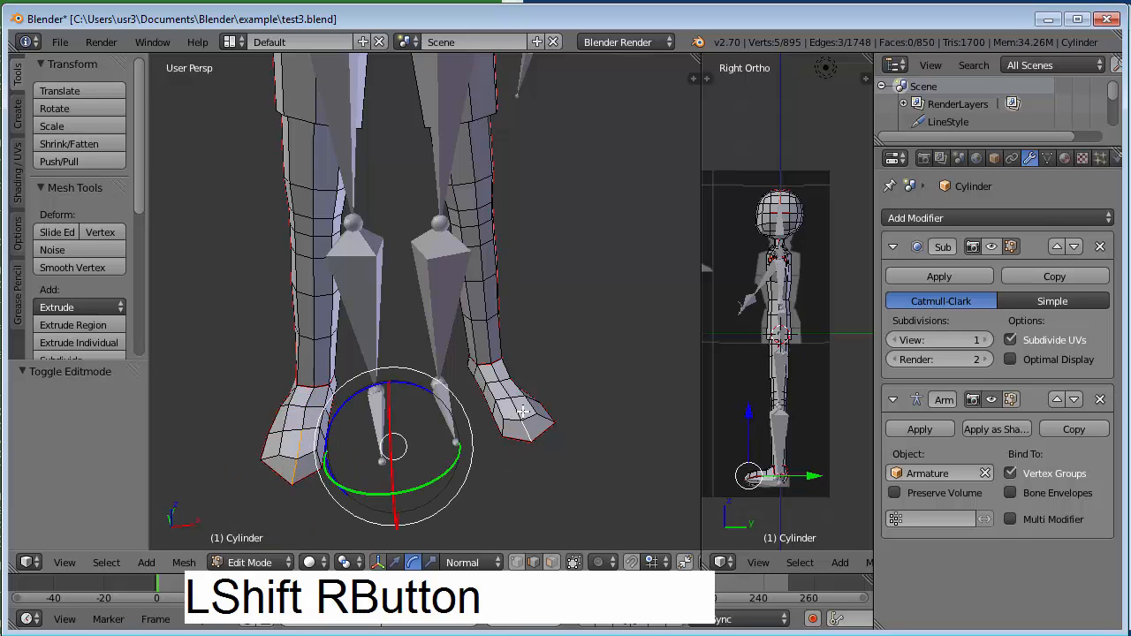
shift+right_click(519, 412)
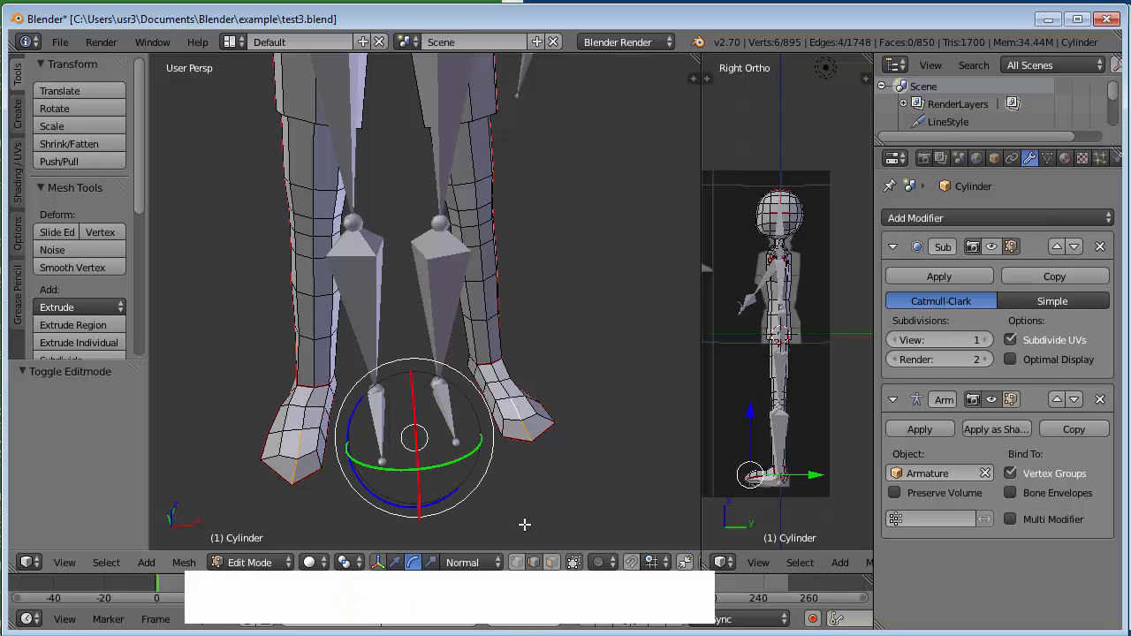
key(ctrl+e)
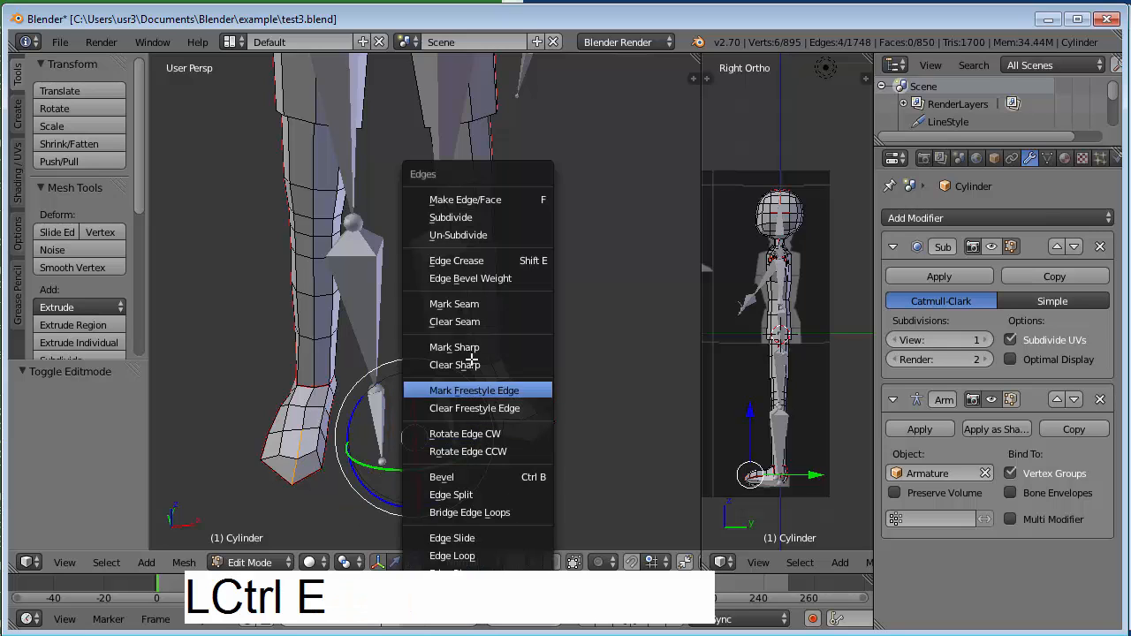
click(484, 390)
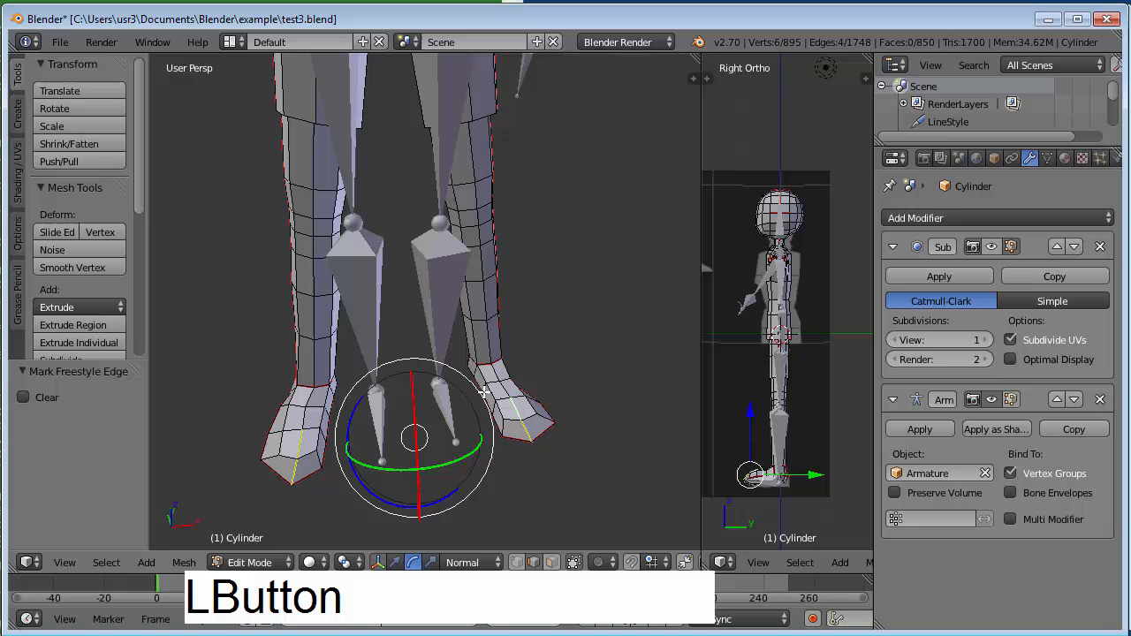
Select two connected toe edges near the outer side of the left foot and mark them as Freestyle edges.
right_click(540, 412)
shift+right_click(560, 461)
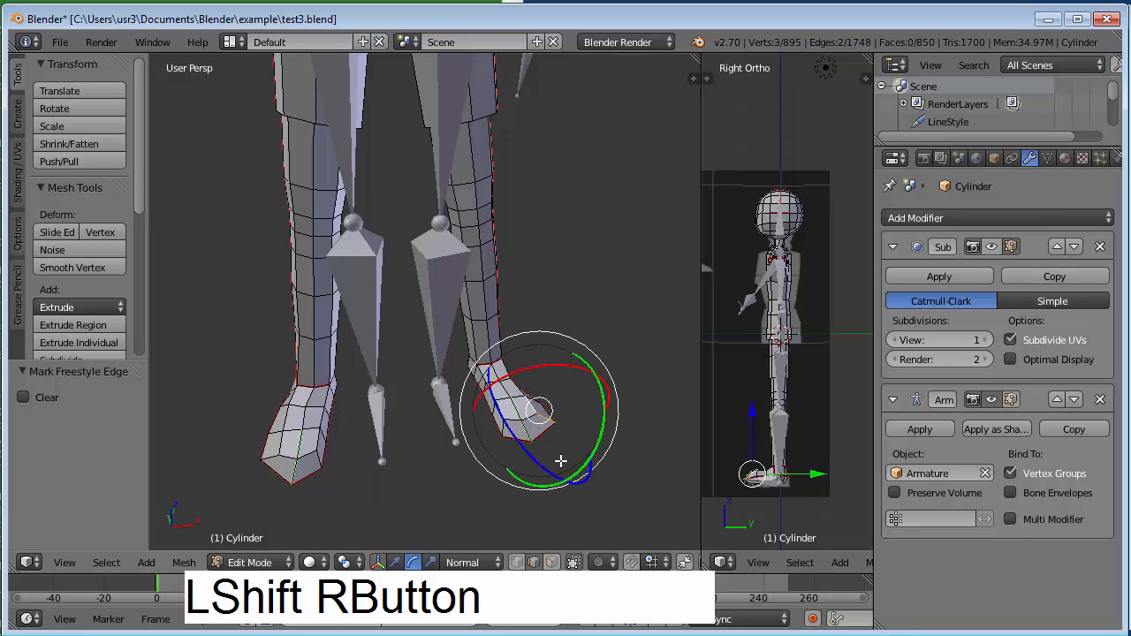
key(ctrl+e)
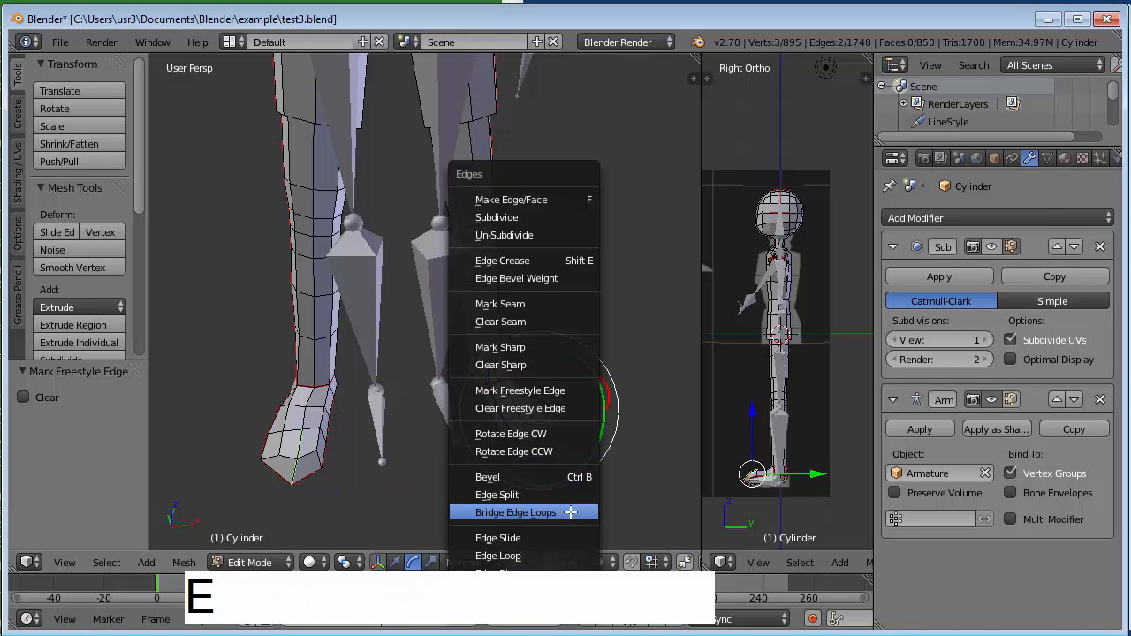
click(541, 394)
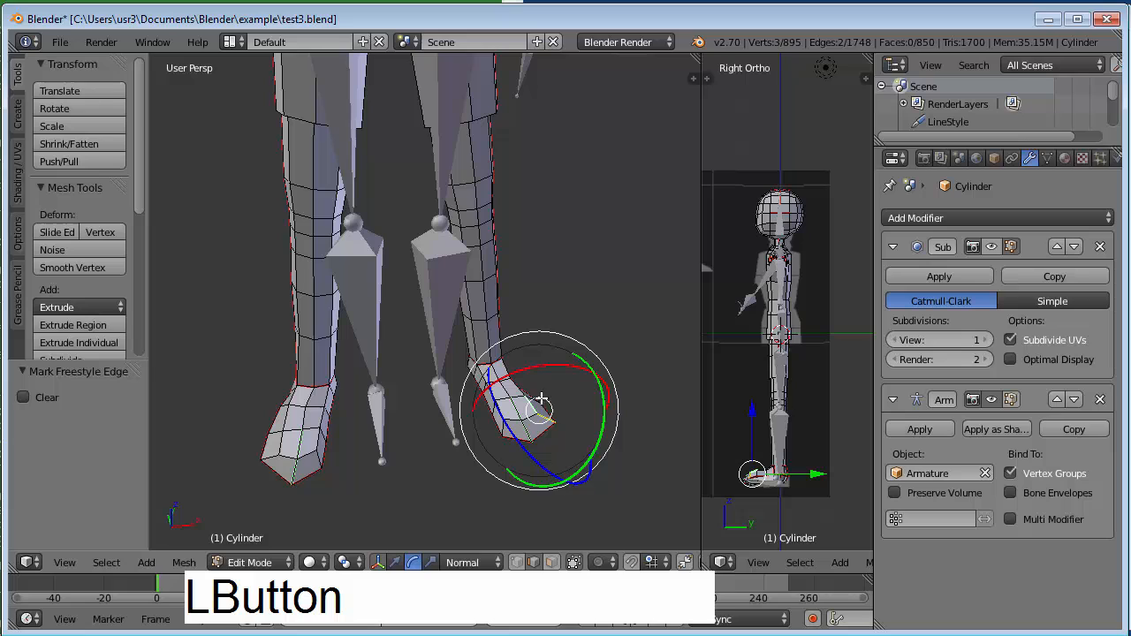
Select the two matching outer toe edges on the right foot and mark them as Freestyle edges.
right_click(268, 456)
shift+right_click(277, 444)
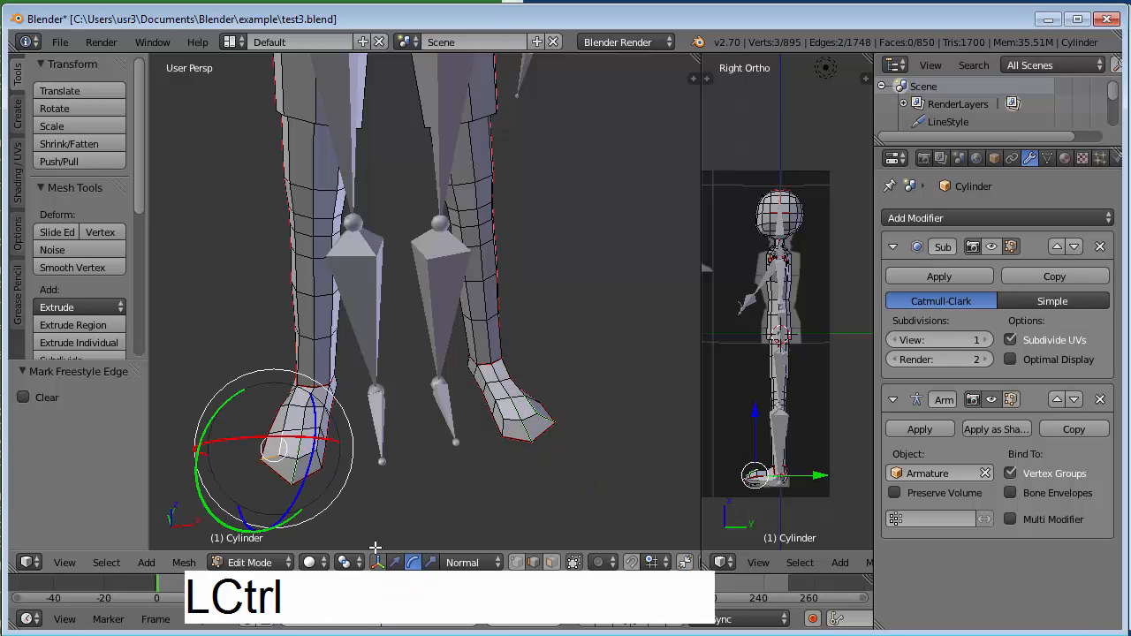
key(ctrl+e)
click(323, 390)
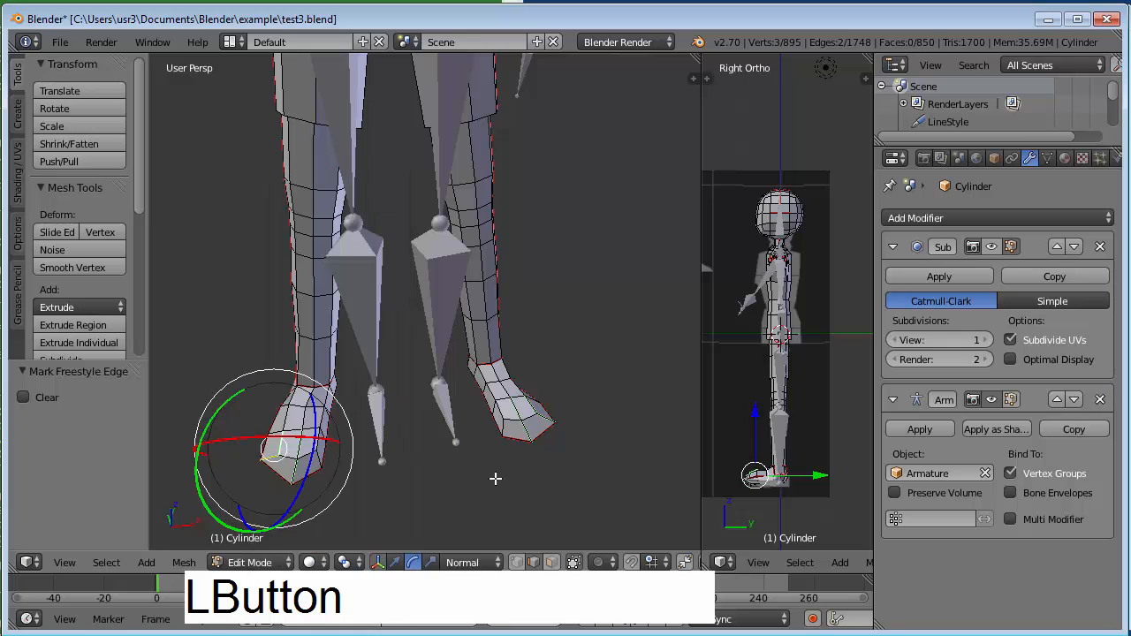
Return to object mode and render the frame to check the toe lines, then close the render view.
key(Tab)
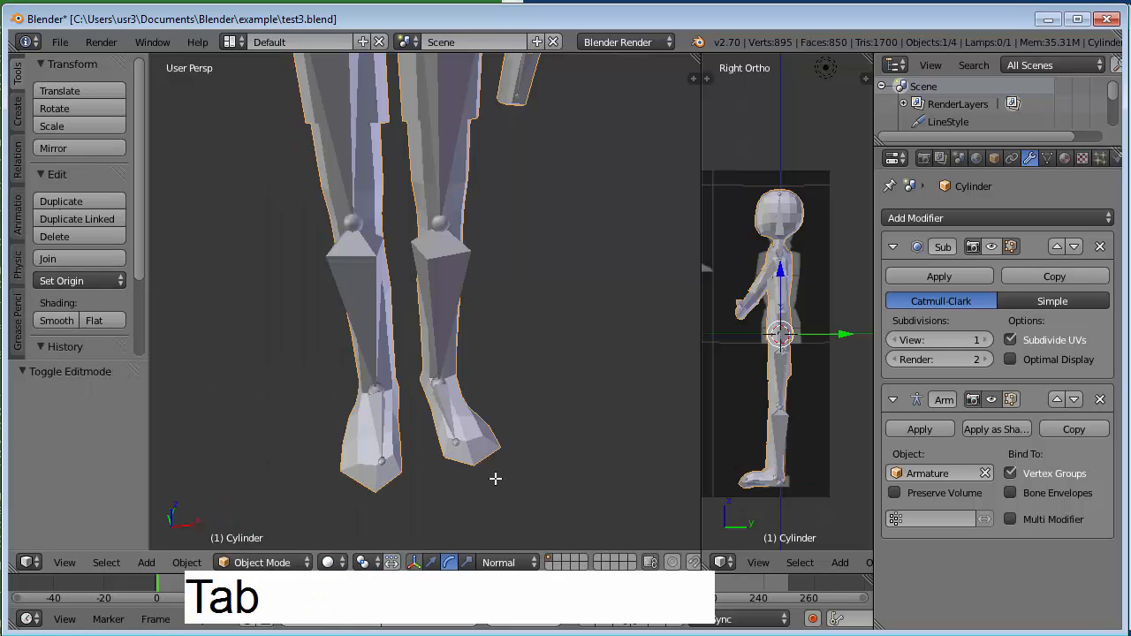
key(F12)
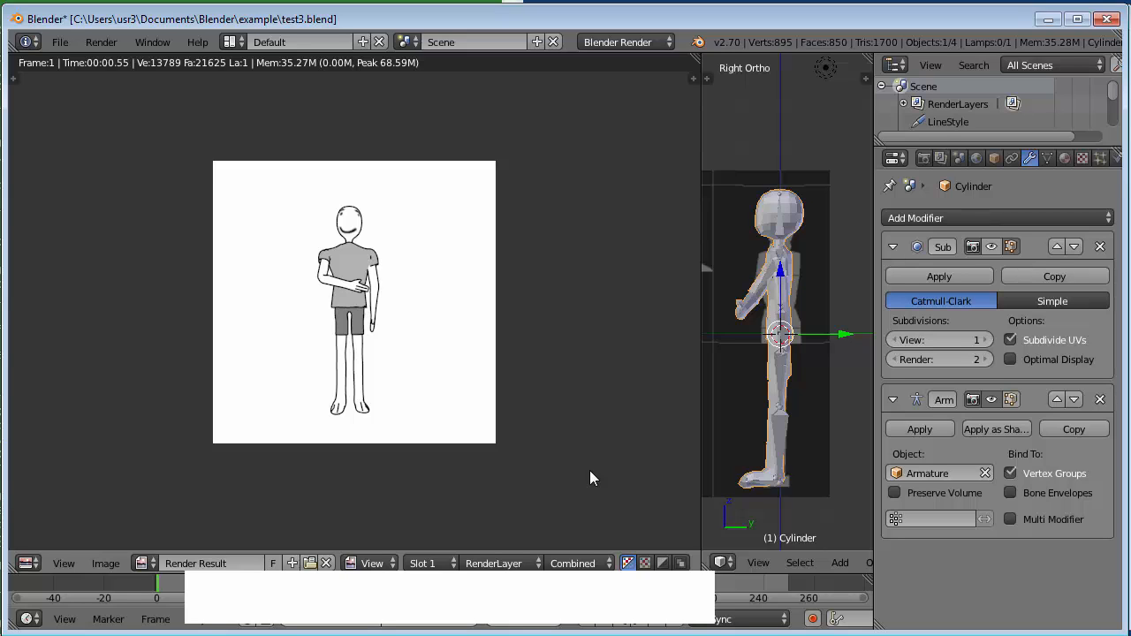
key(Escape)
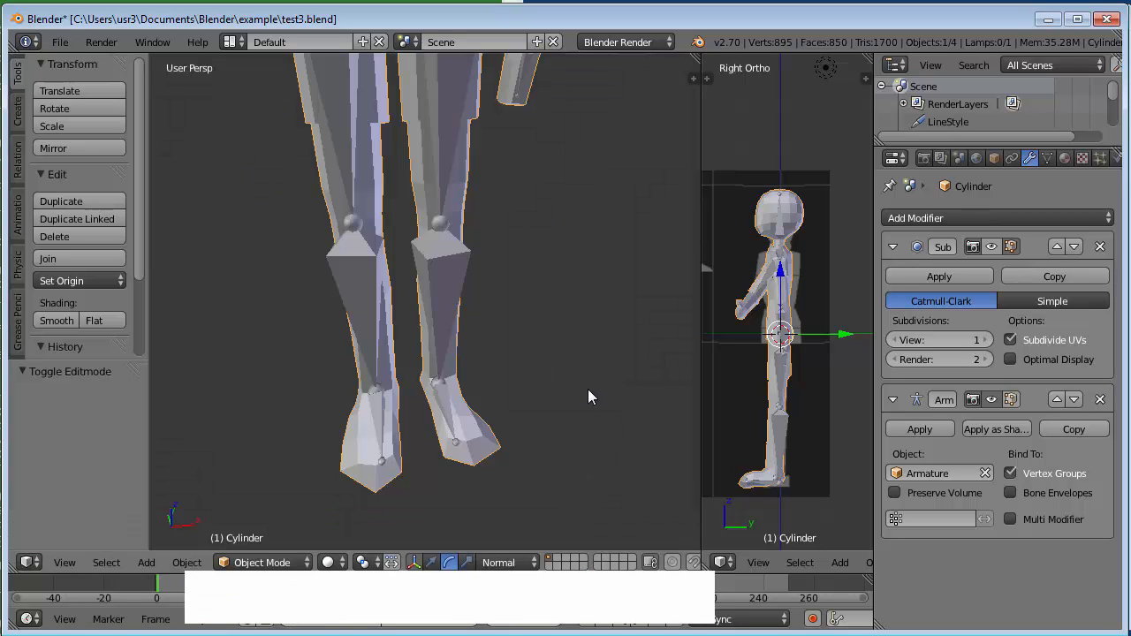
Render the frame again and save the image over test2.png in the example folder.
key(F12)
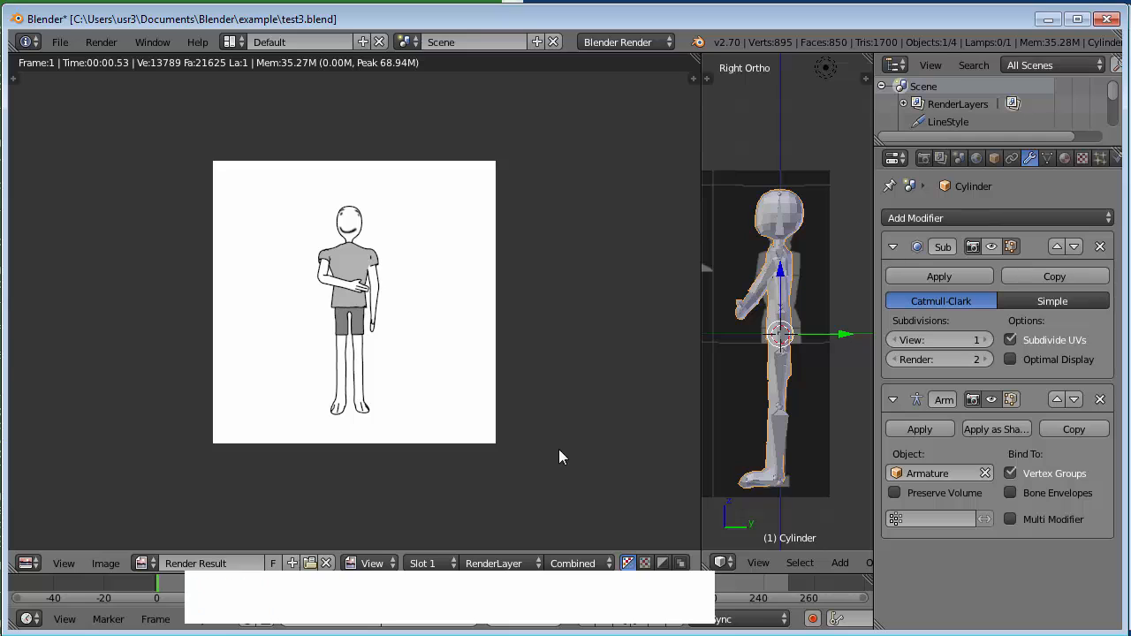
click(113, 564)
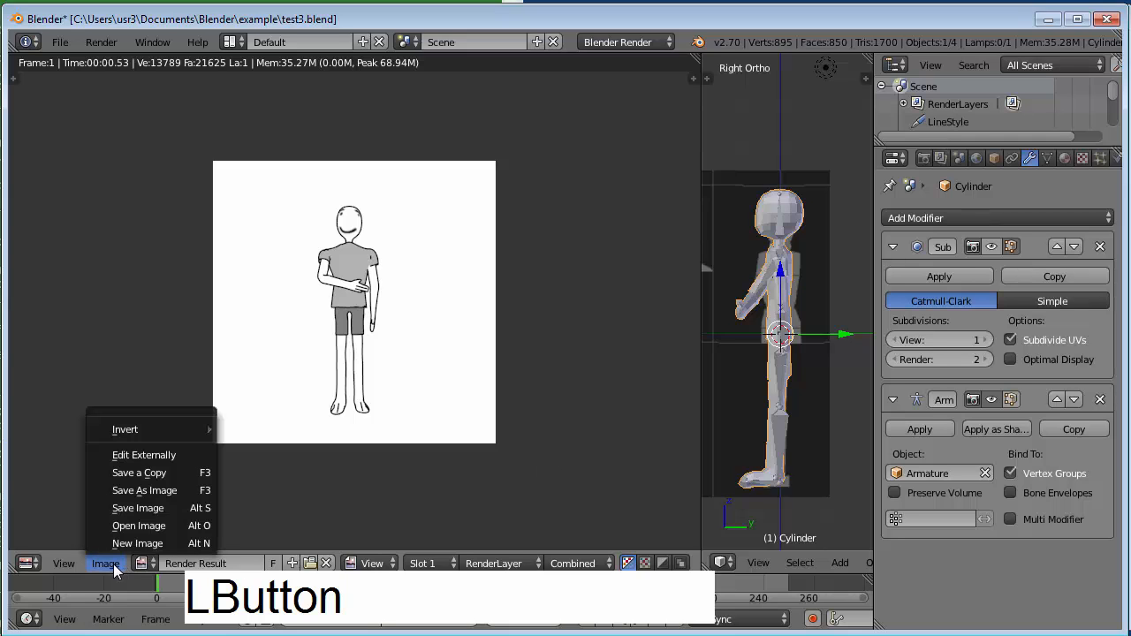
click(154, 496)
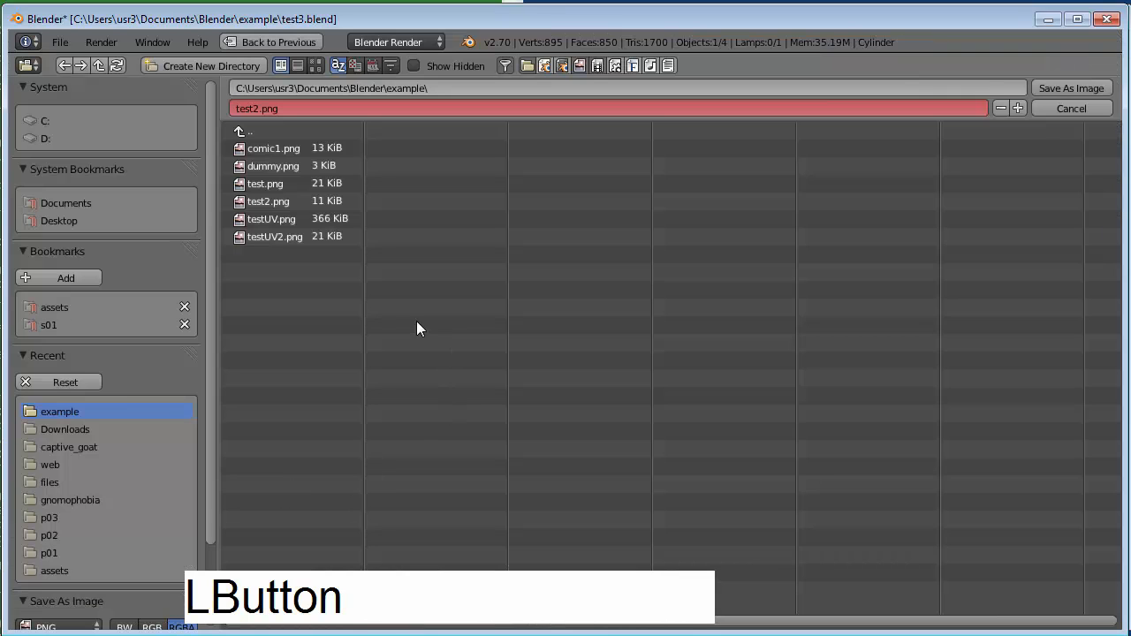
click(279, 203)
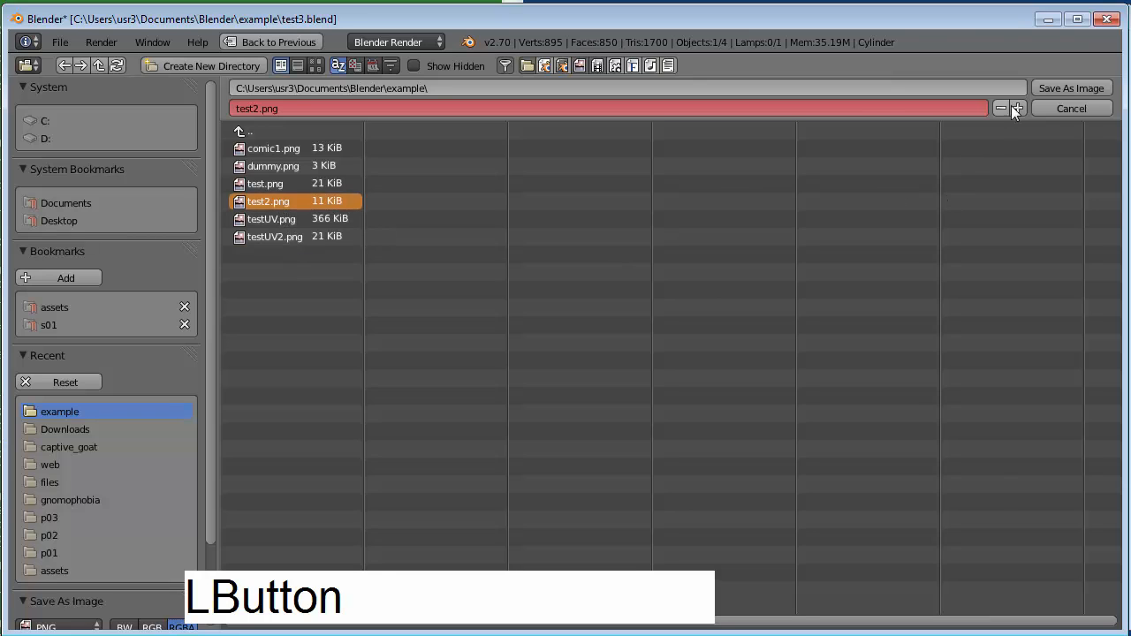
click(1068, 86)
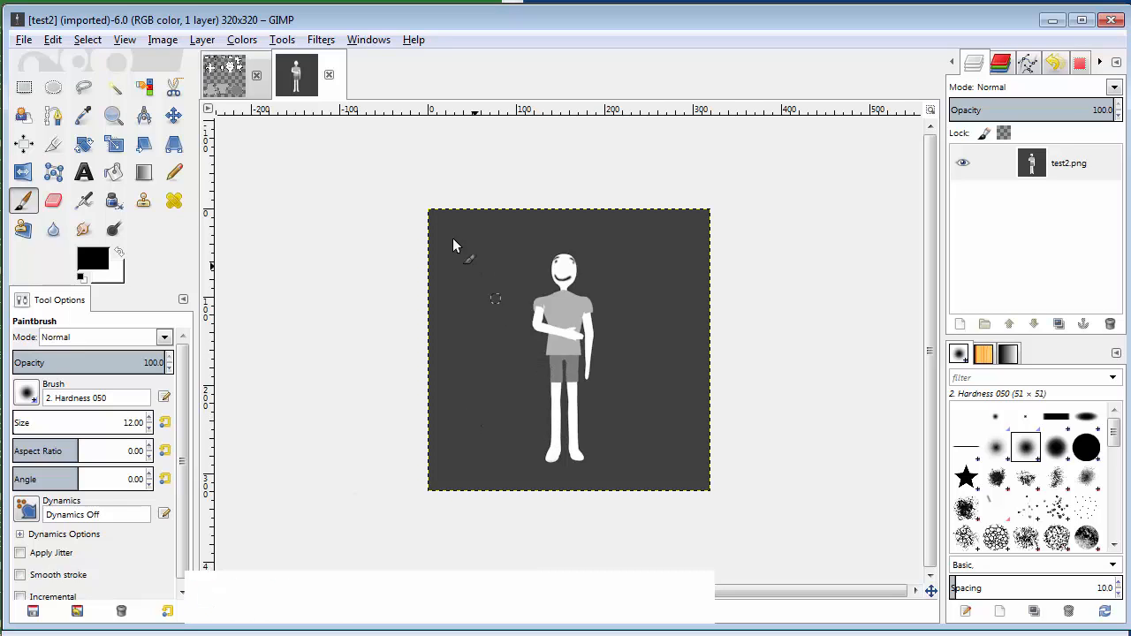
Switch to GIMP and open the recently used image test2.png.
click(24, 40)
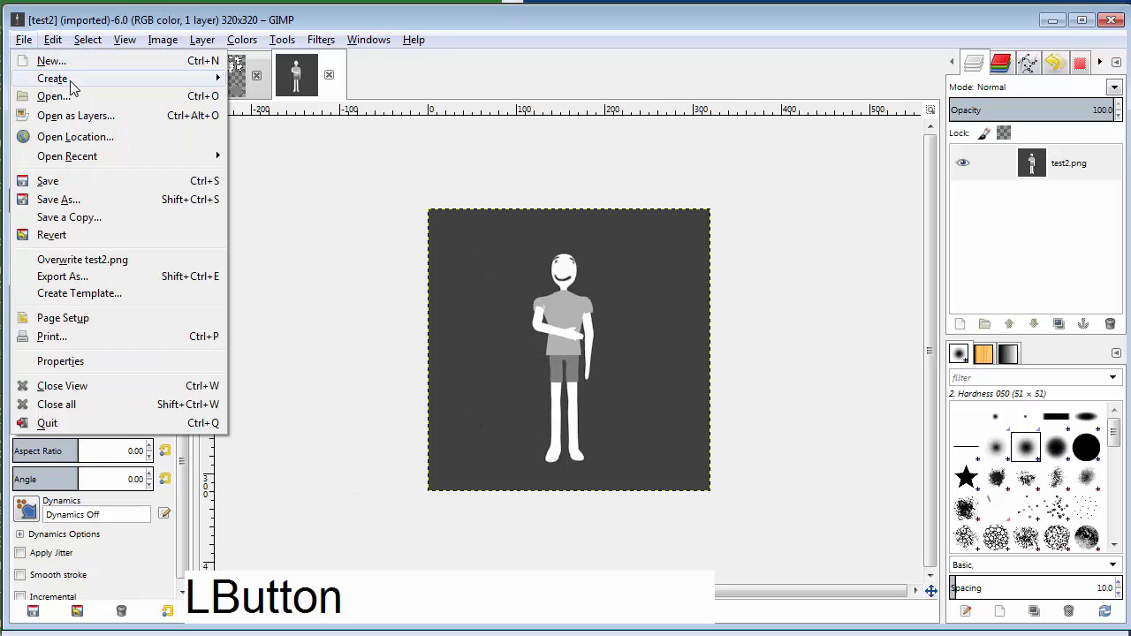
mouse_move(101, 155)
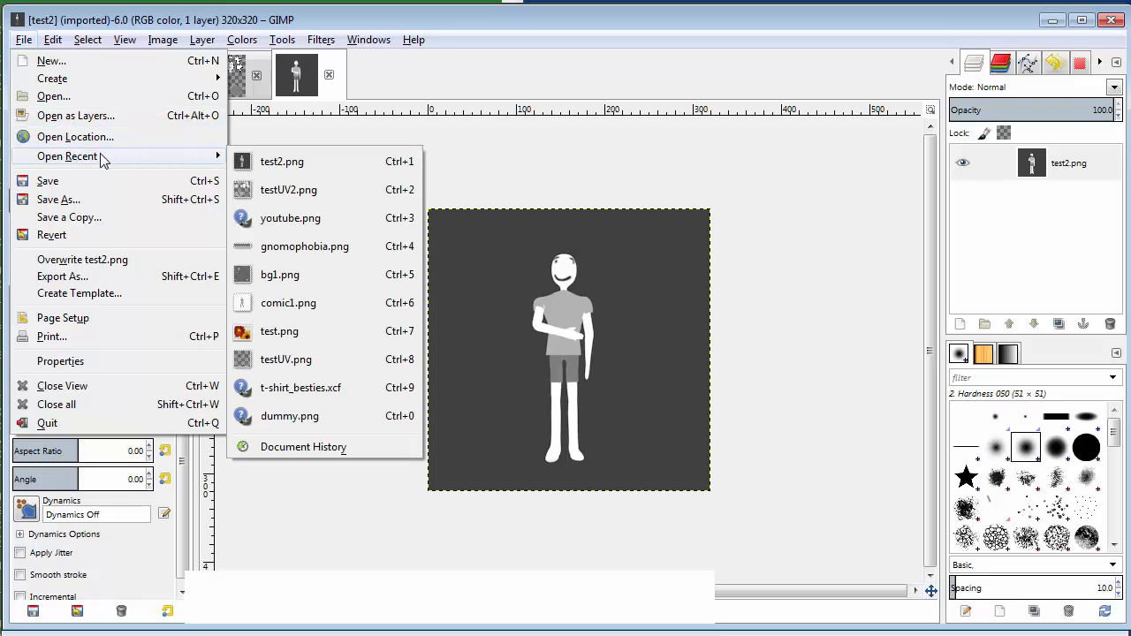
click(271, 167)
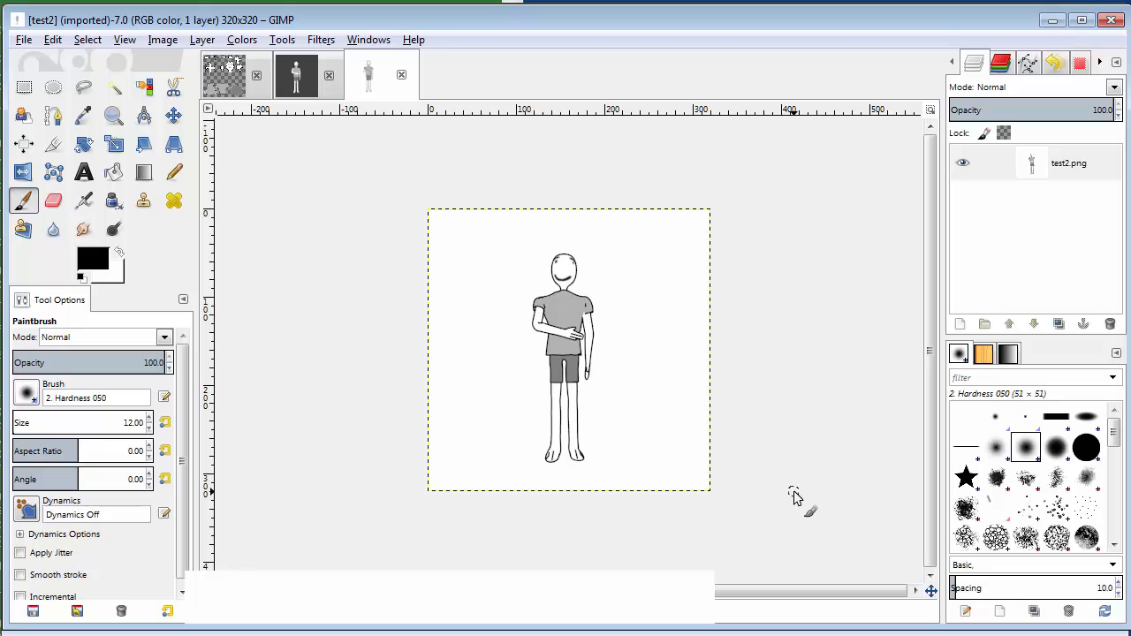
Activate the Text tool and set its font to VTC Letterer Pro.
click(83, 172)
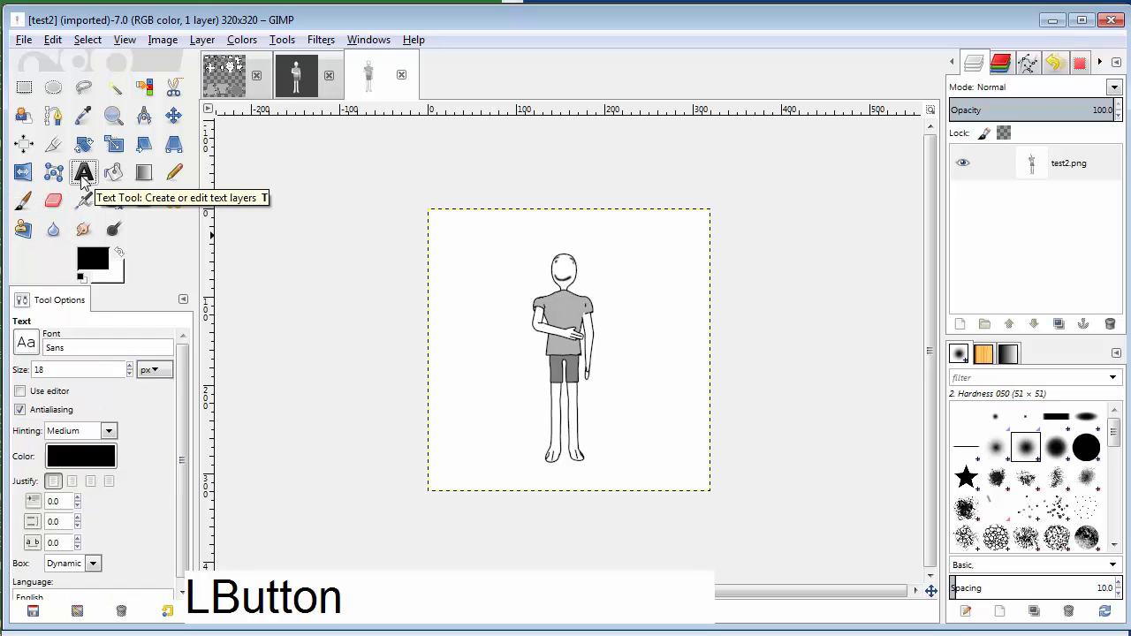
click(28, 346)
click(181, 408)
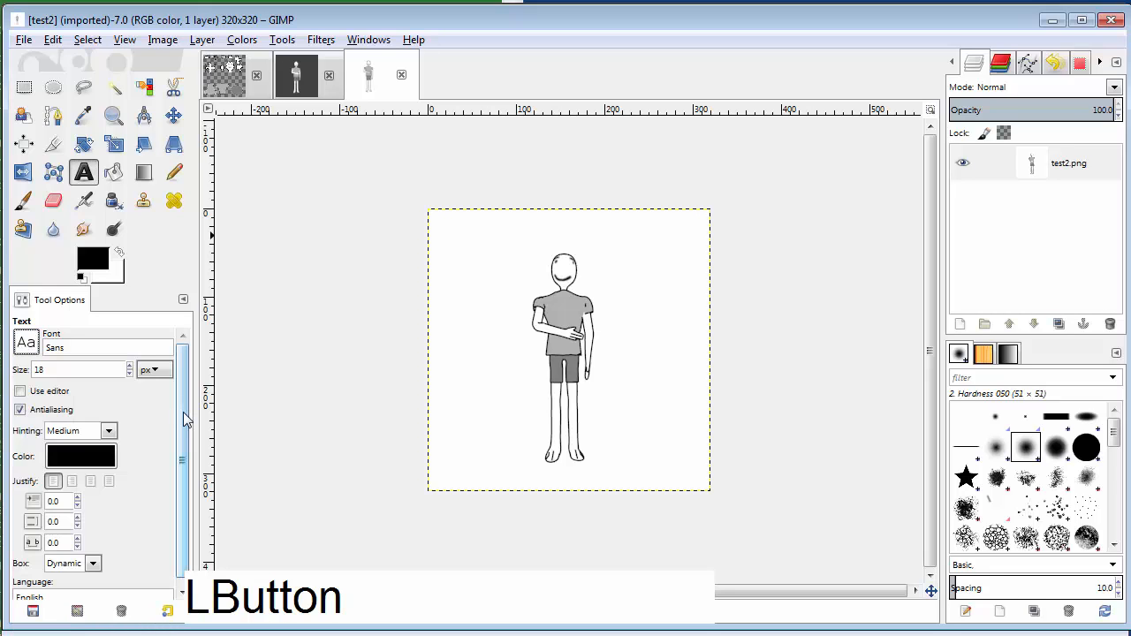
click(26, 345)
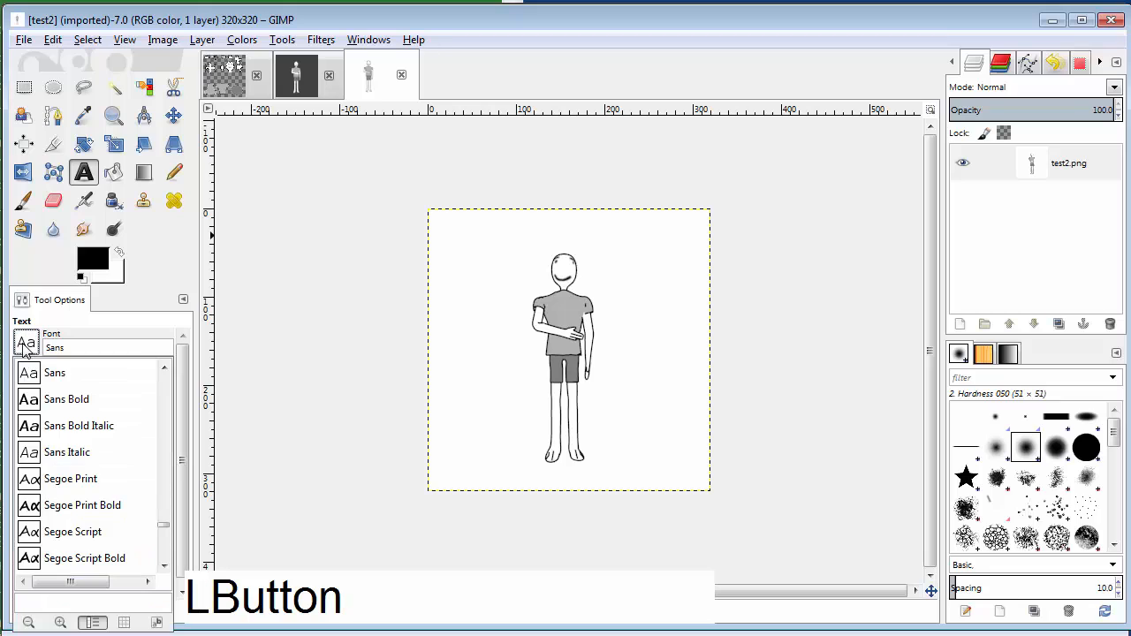
click(40, 607)
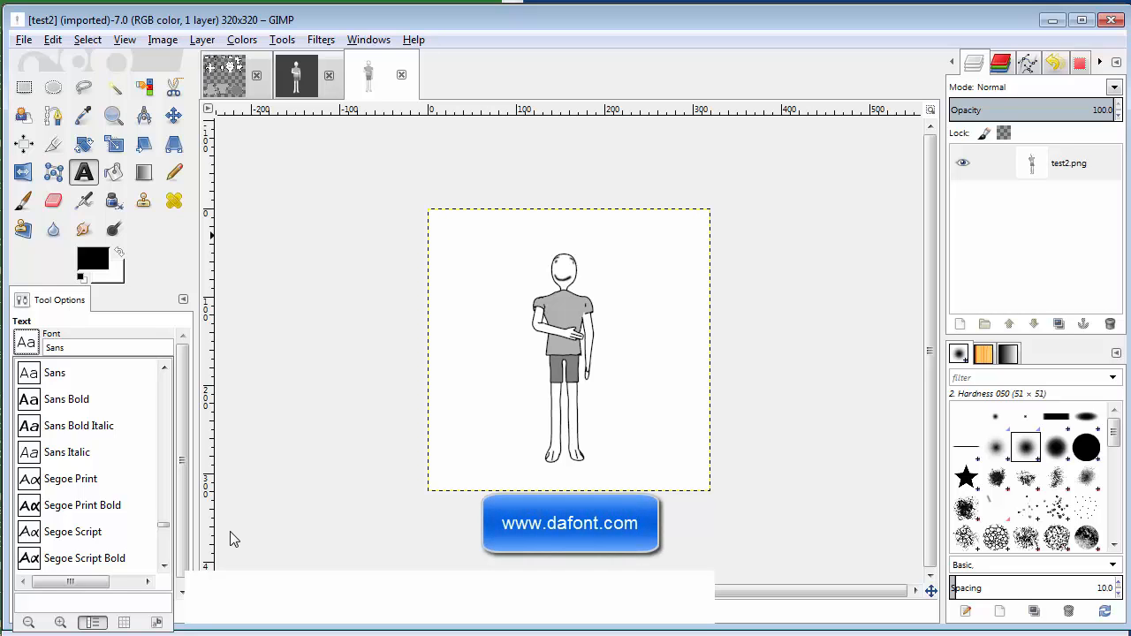
text(vtc)
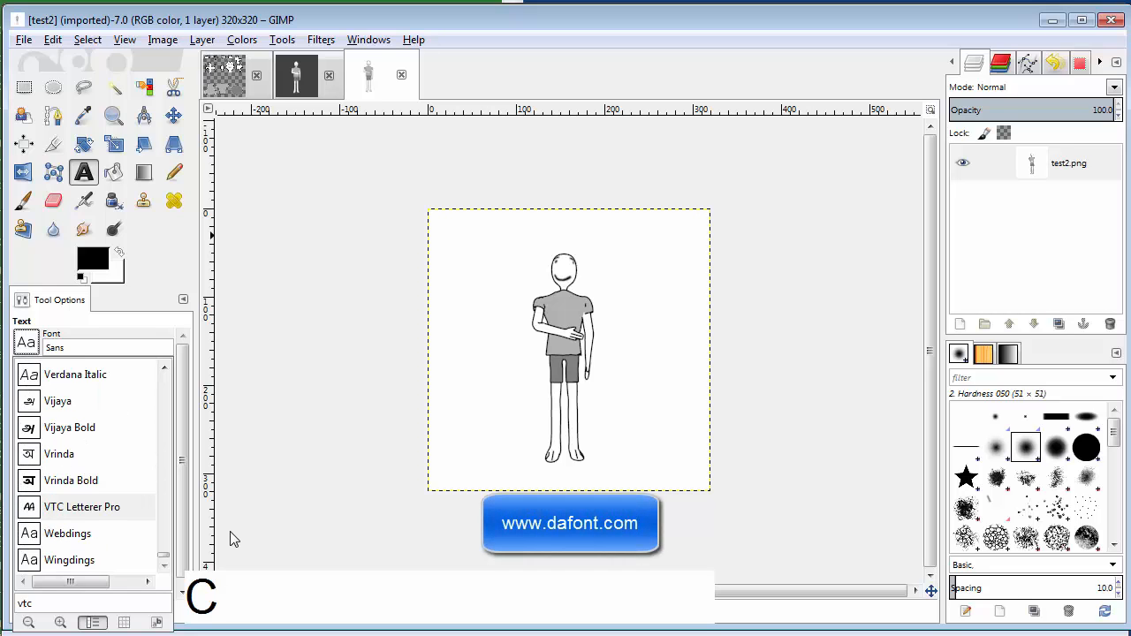
key(Return)
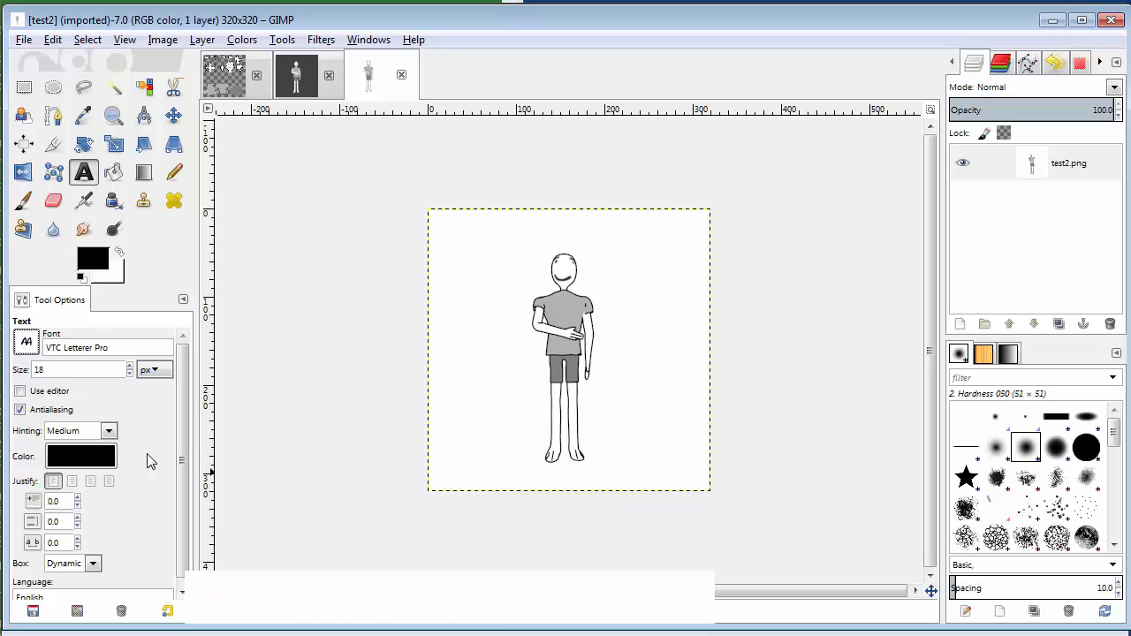
Set the text size to 16 px and the letter spacing to 0.9.
click(130, 374)
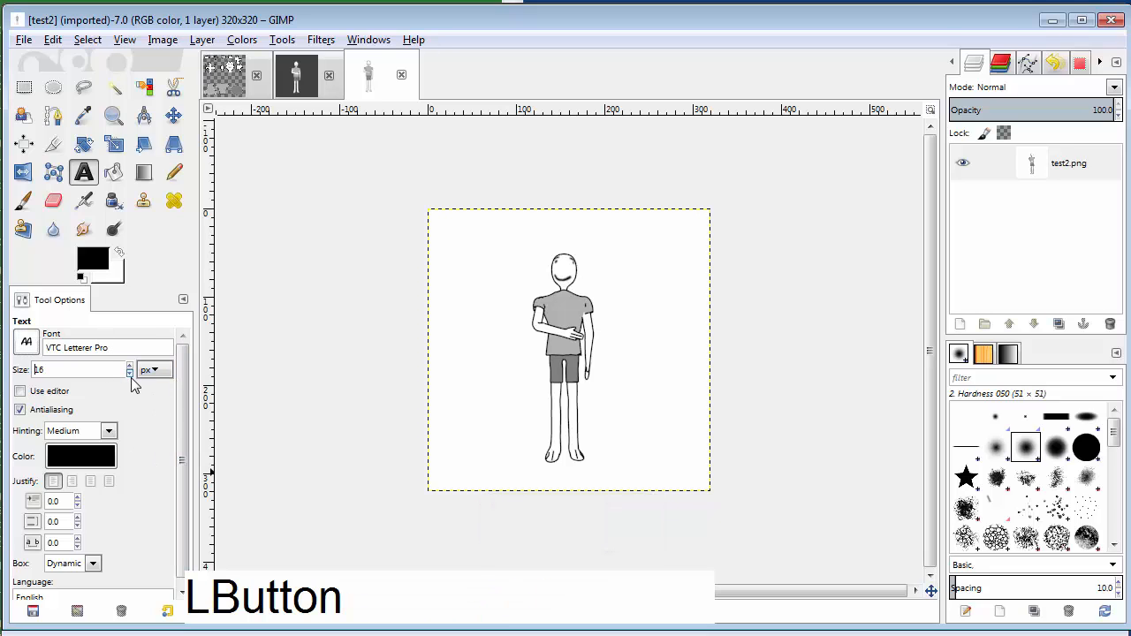
click(60, 544)
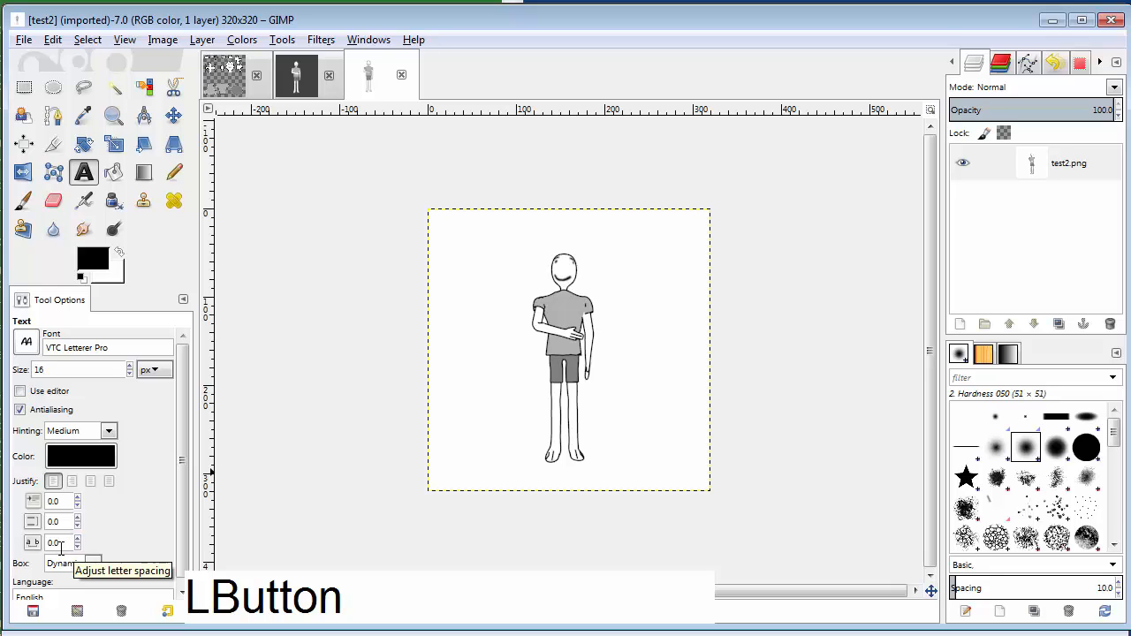
key(BackSpace)
key(BackSpace)
text(.5)
key(Return)
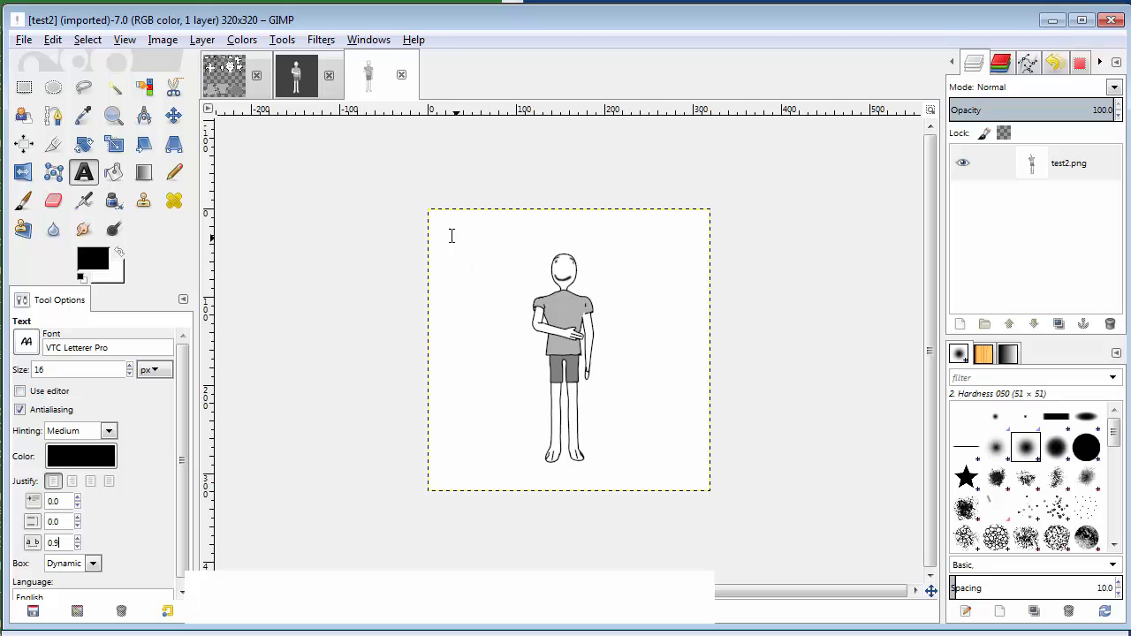
Start a text layer near the image's upper-left corner reading "Two cannibals".
click(432, 214)
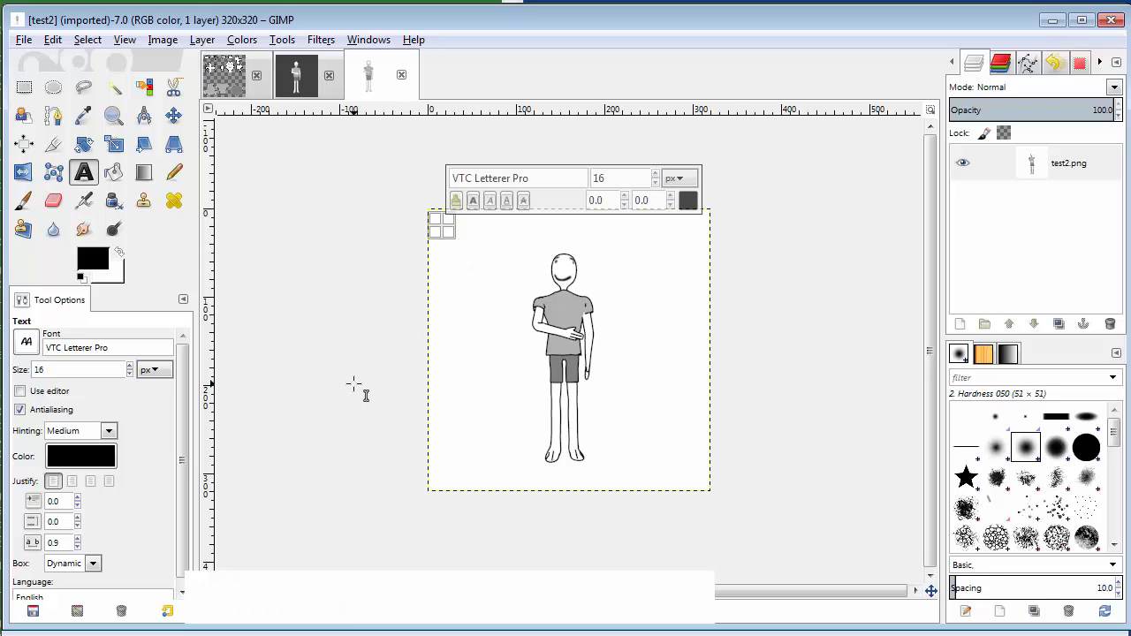
text(T)
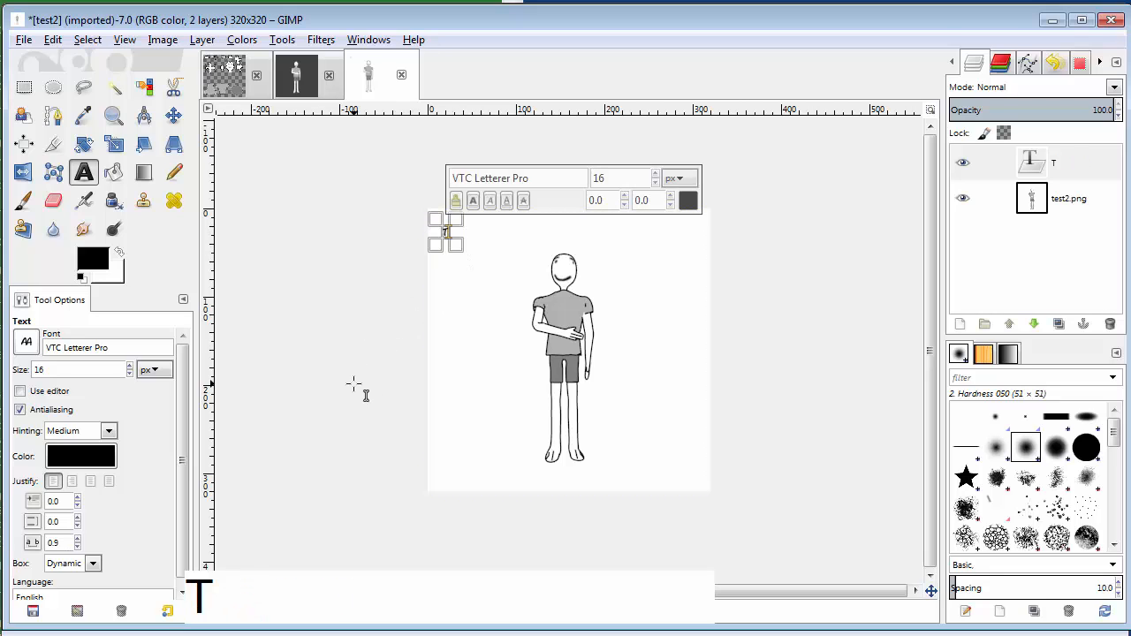
text(wo c)
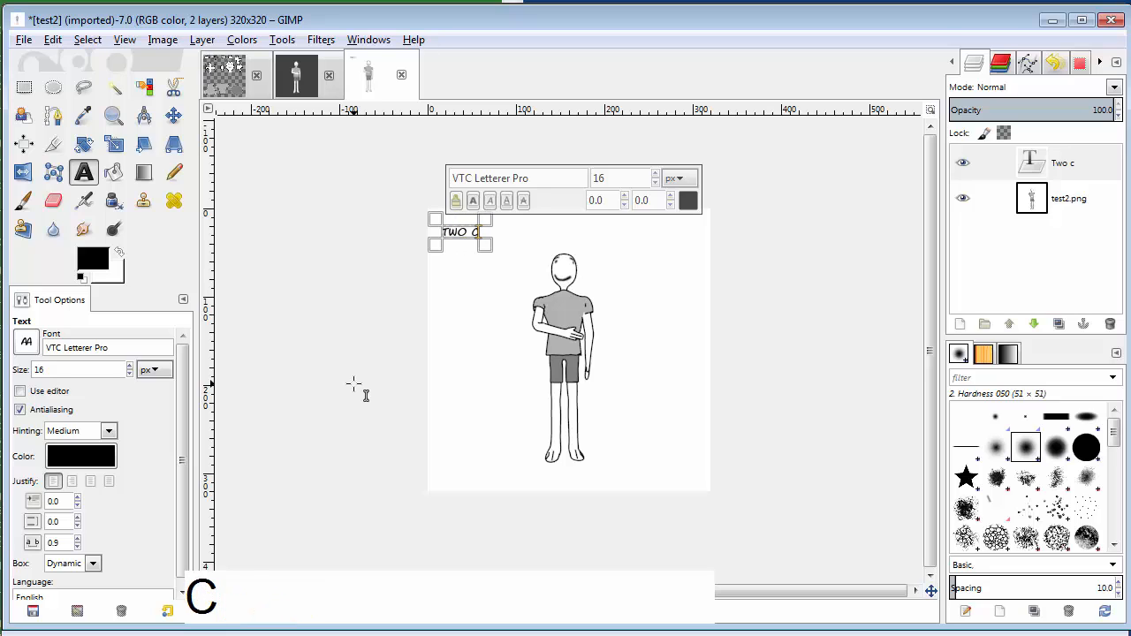
text(annibles)
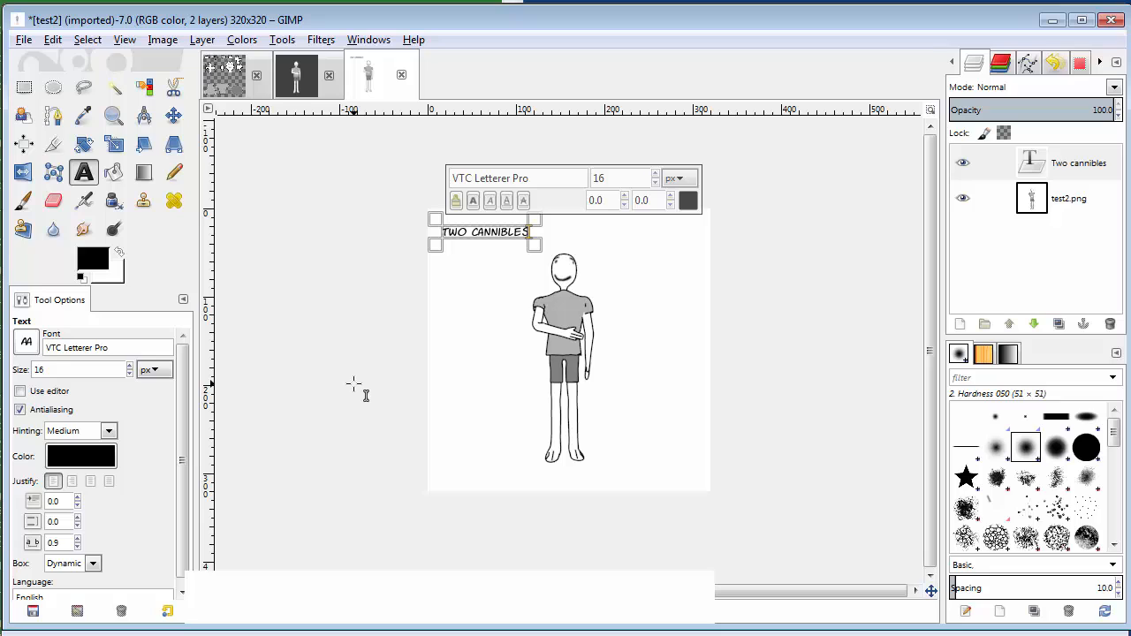
key(BackSpace)
key(BackSpace)
key(BackSpace)
text(als)
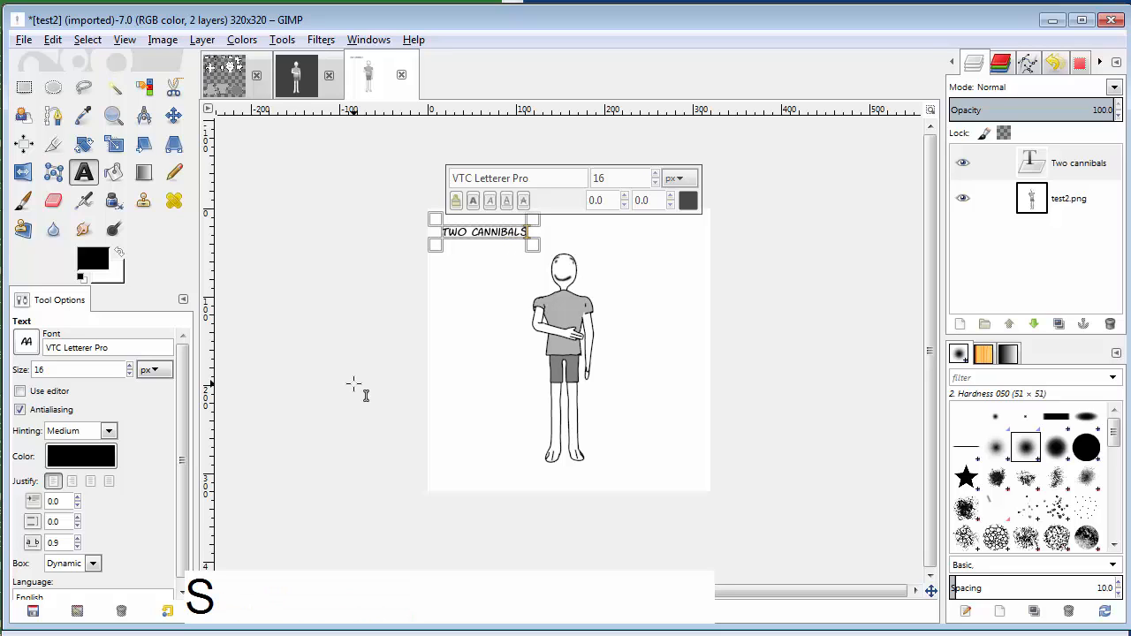
Extend the text box downward and add "were eating a clown, one turns to hte other and says, 'DOES THIS TASTE FUNNY TO YOU?'".
drag(482, 249, 469, 424)
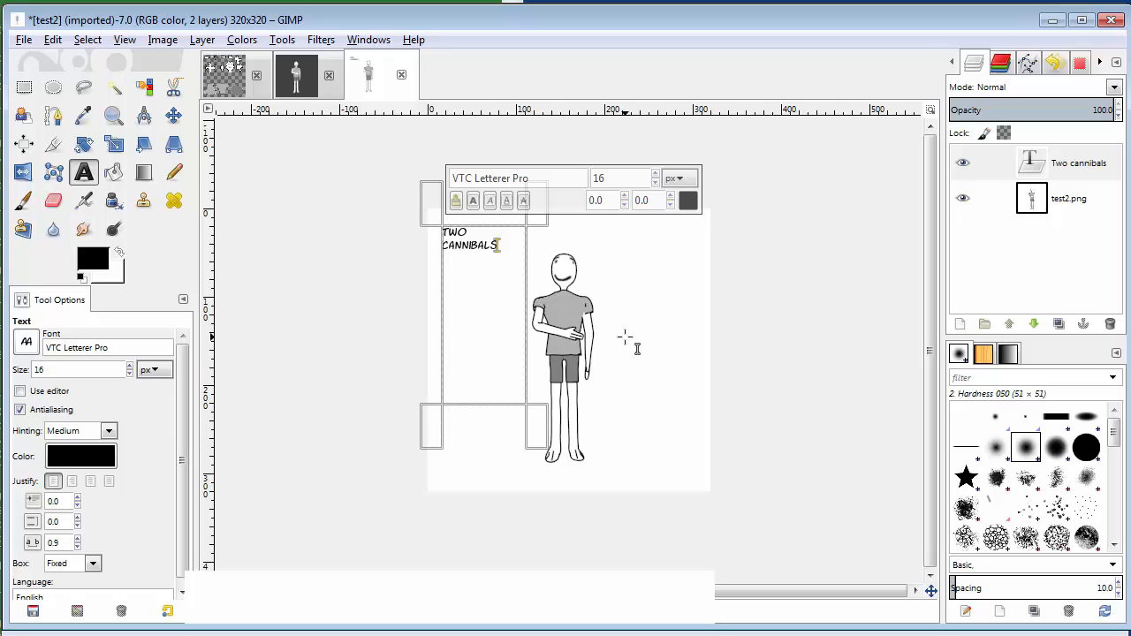
text(were )
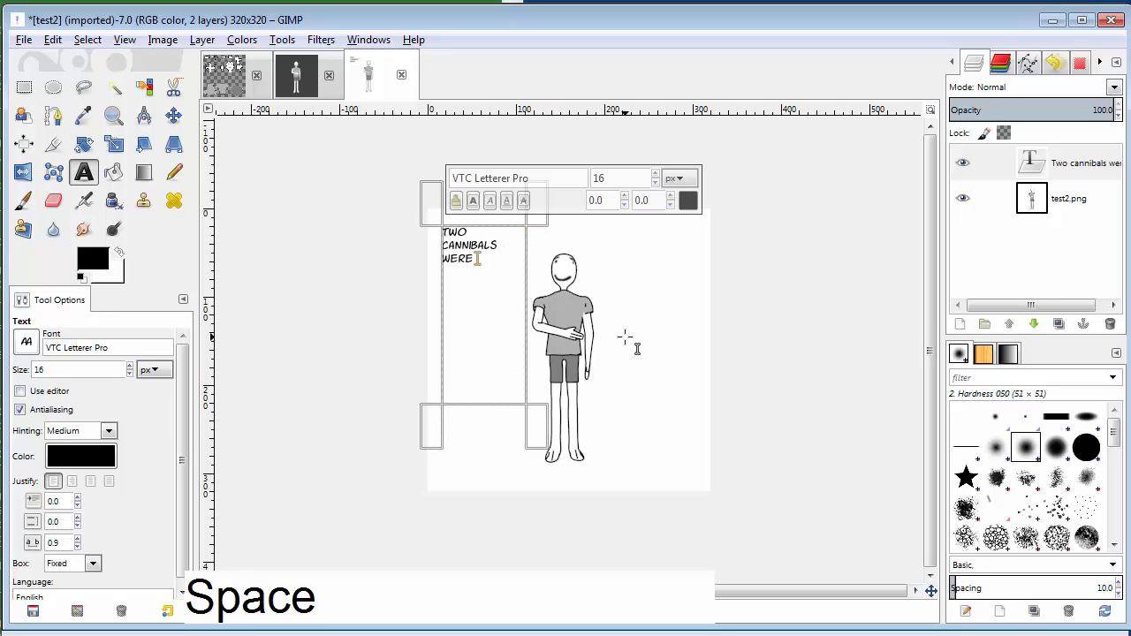
text(eating a c)
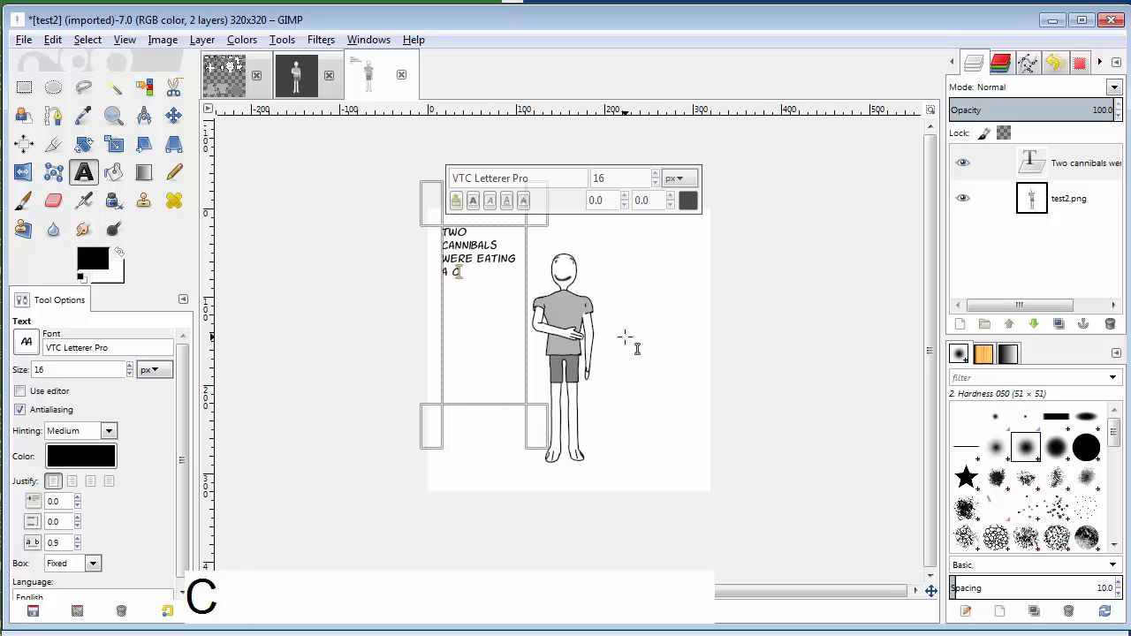
text(lown, one)
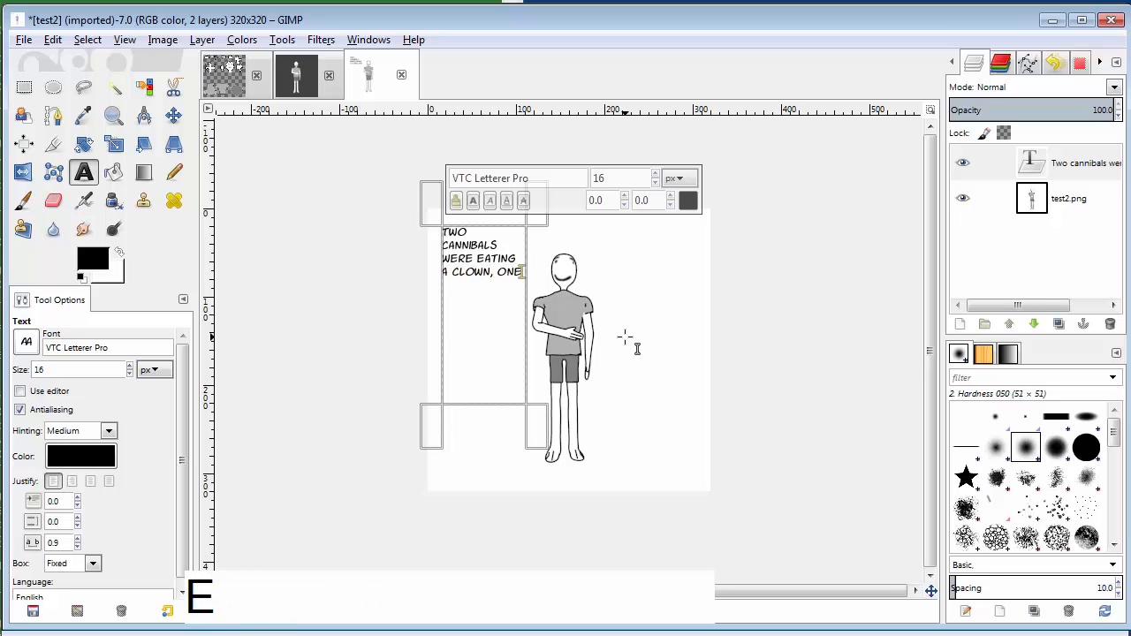
text( turns )
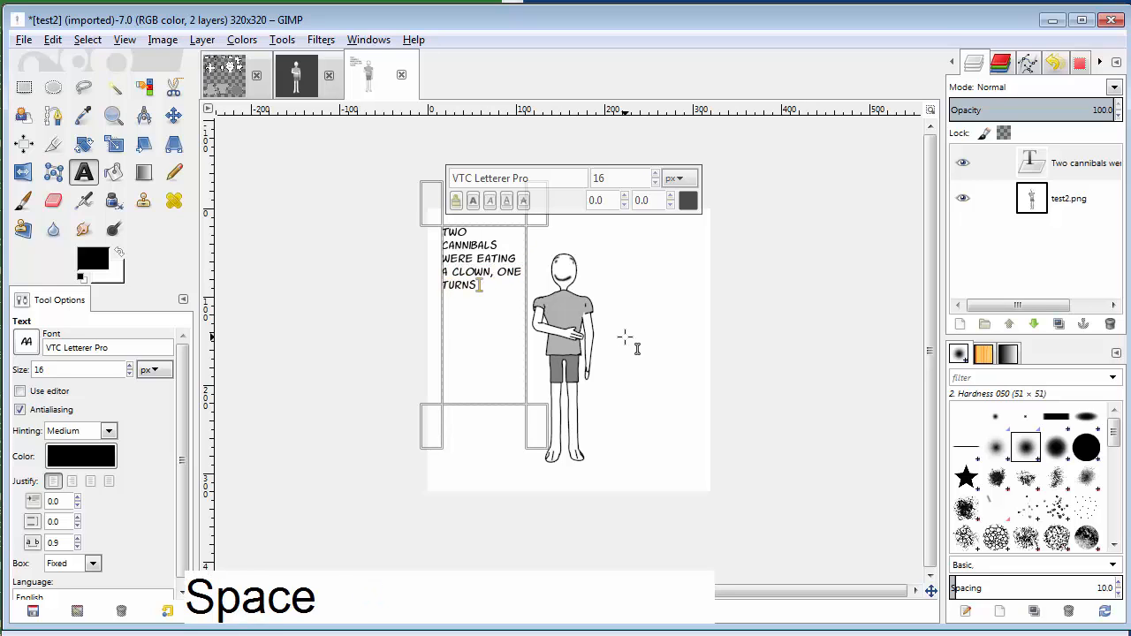
text(to hte othe)
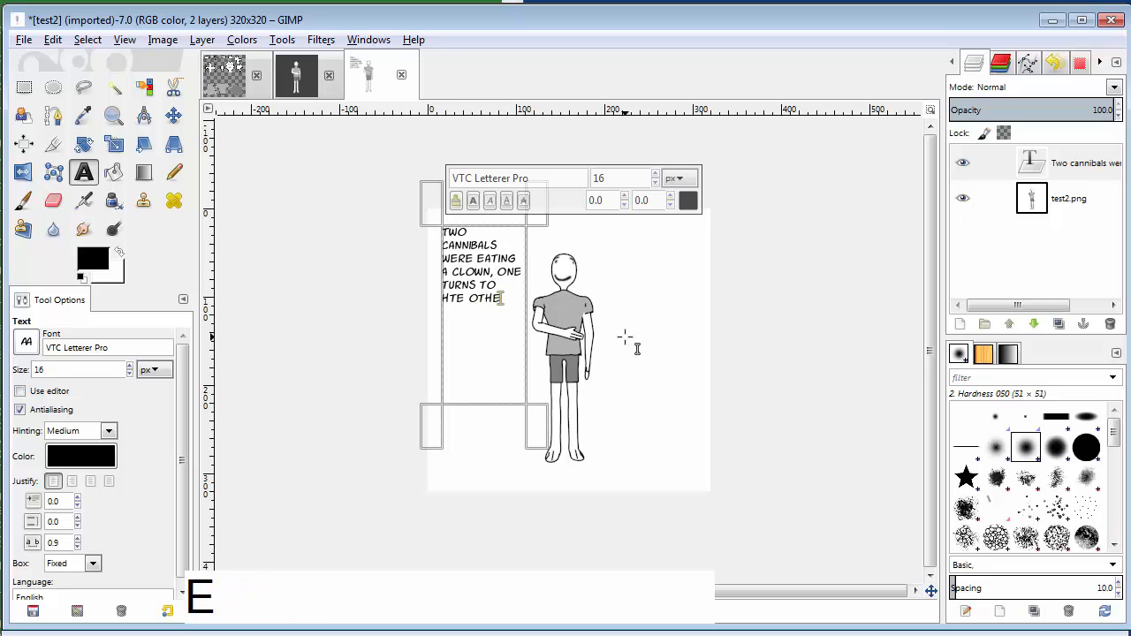
text(r and sa)
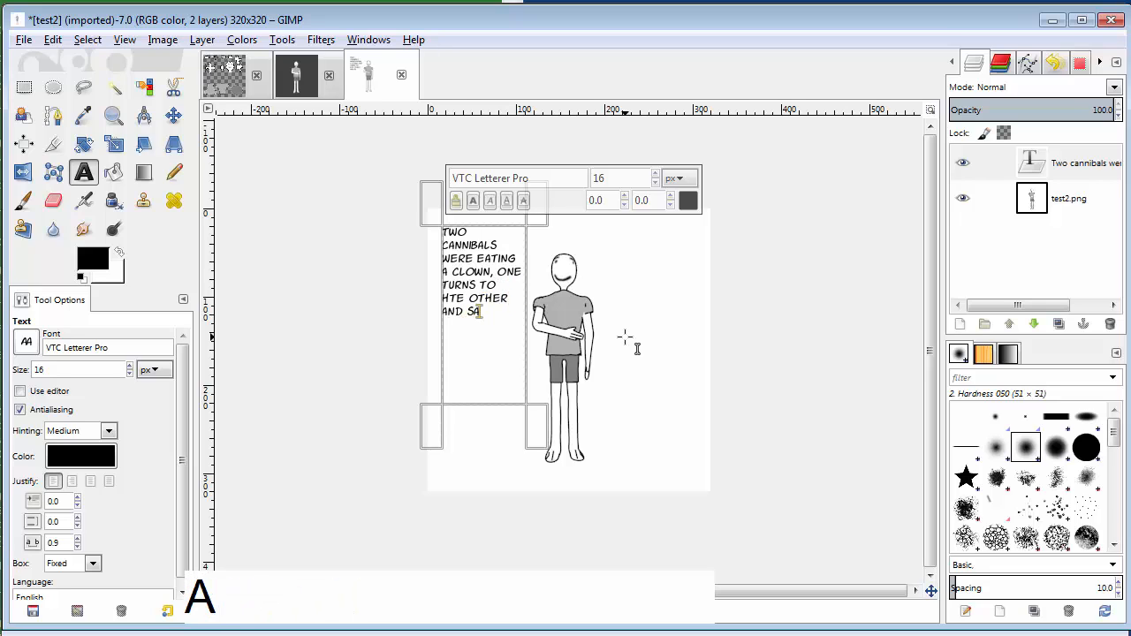
text(ys, )
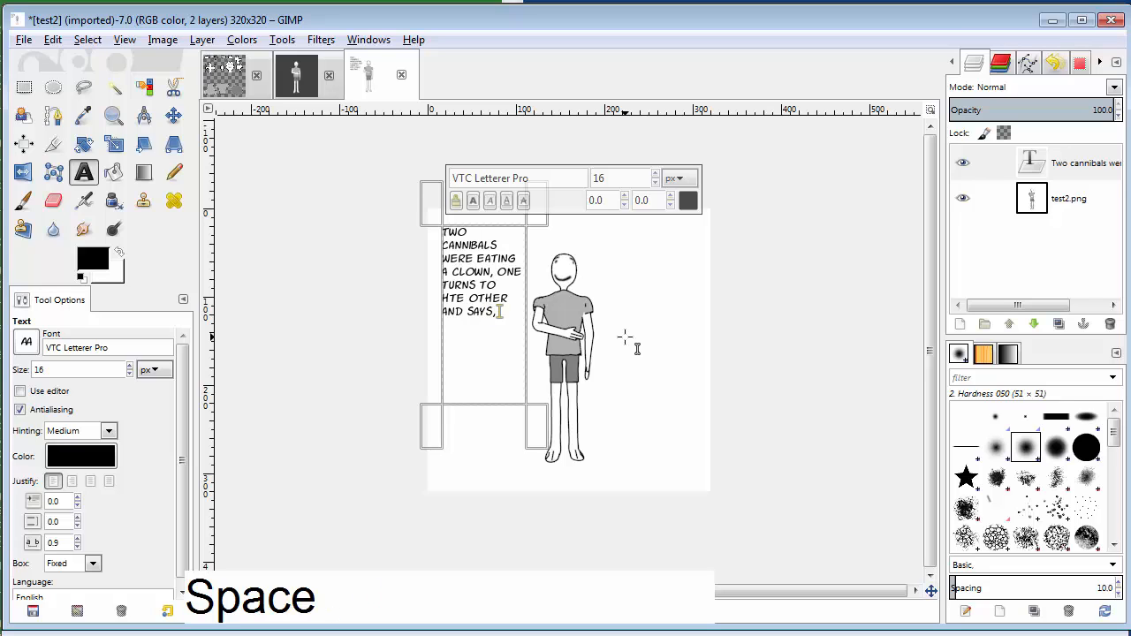
text('DOES T)
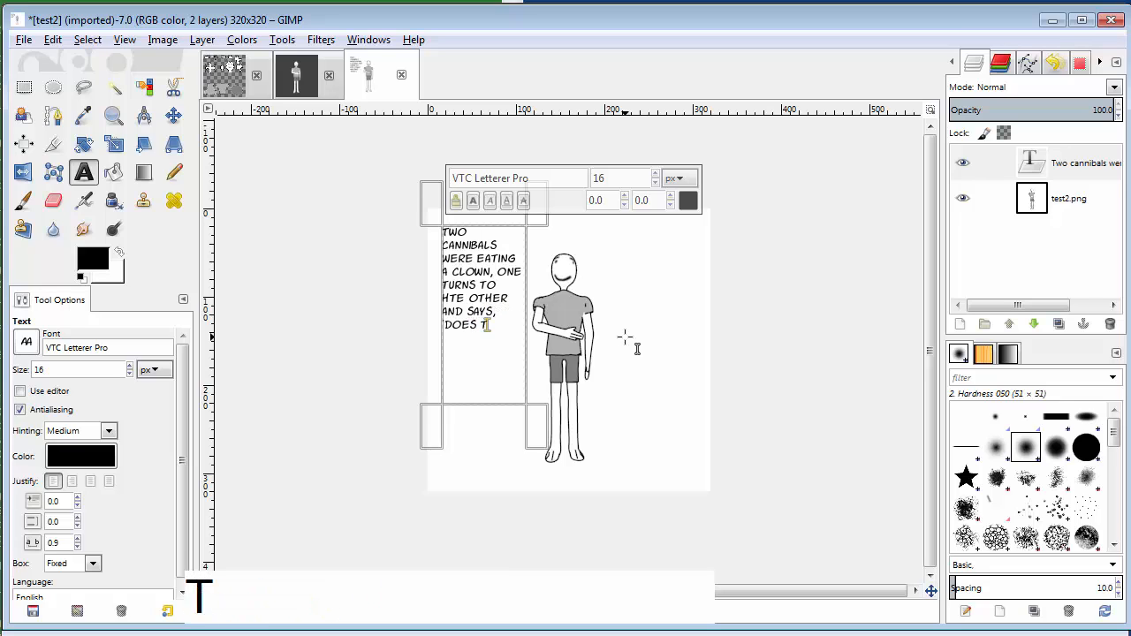
text(HIS TASTE FUNNY )
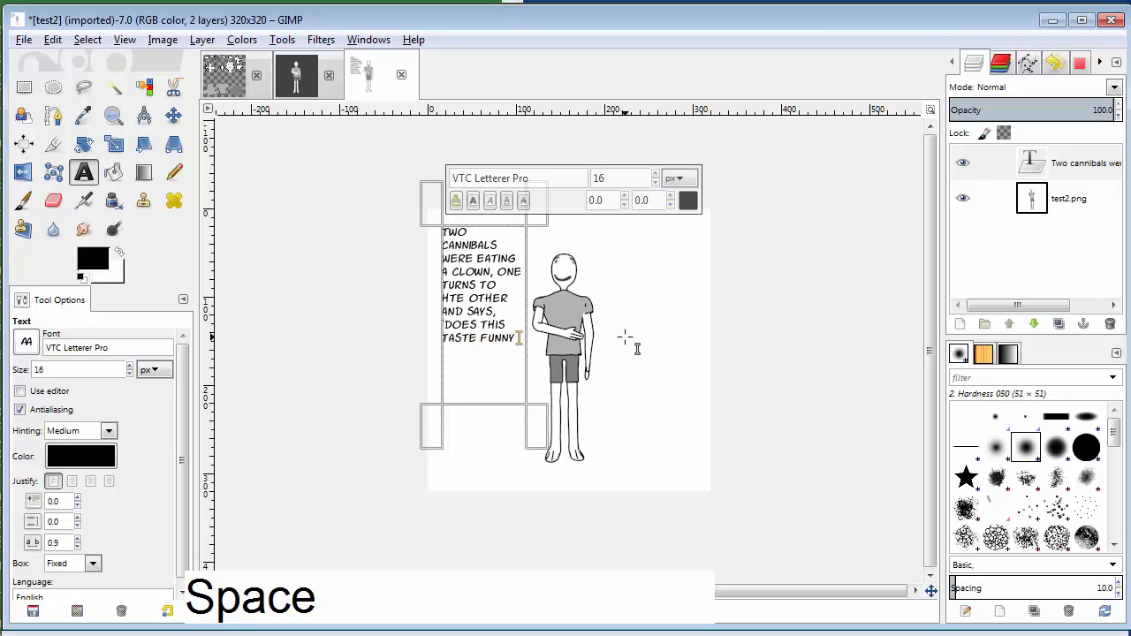
text(TO YOU?)
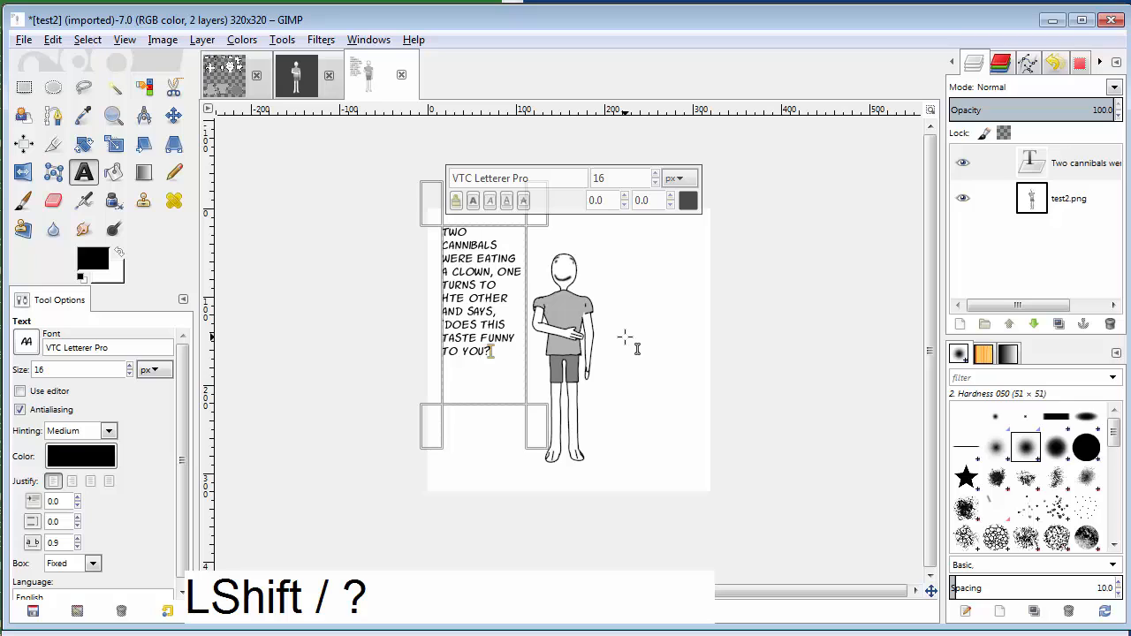
text(")
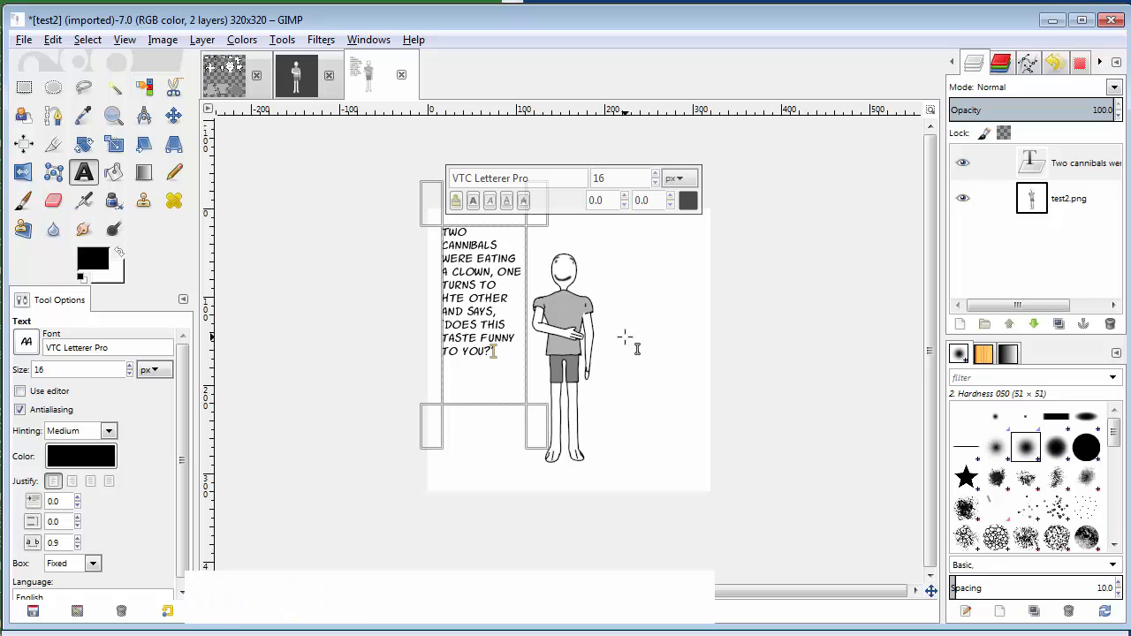
Correct the misspelled "hte" before "other" in the joke text to "THE".
key(Up)
key(Up)
key(Up)
key(Up)
key(Left)
key(Left)
key(Left)
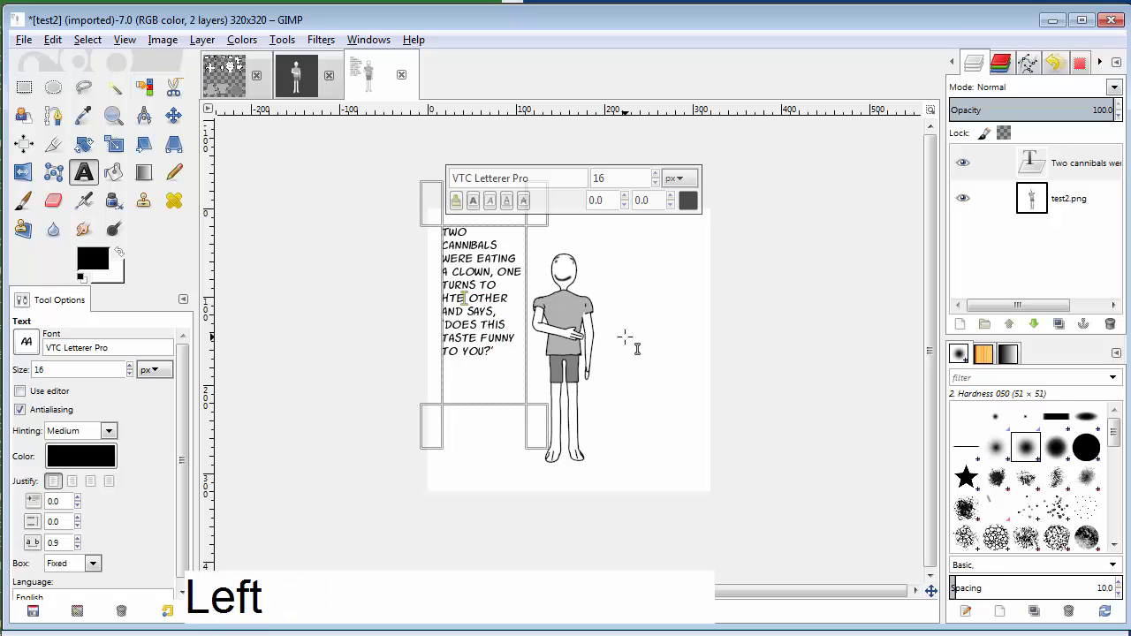
key(BackSpace)
key(BackSpace)
key(BackSpace)
key(BackSpace)
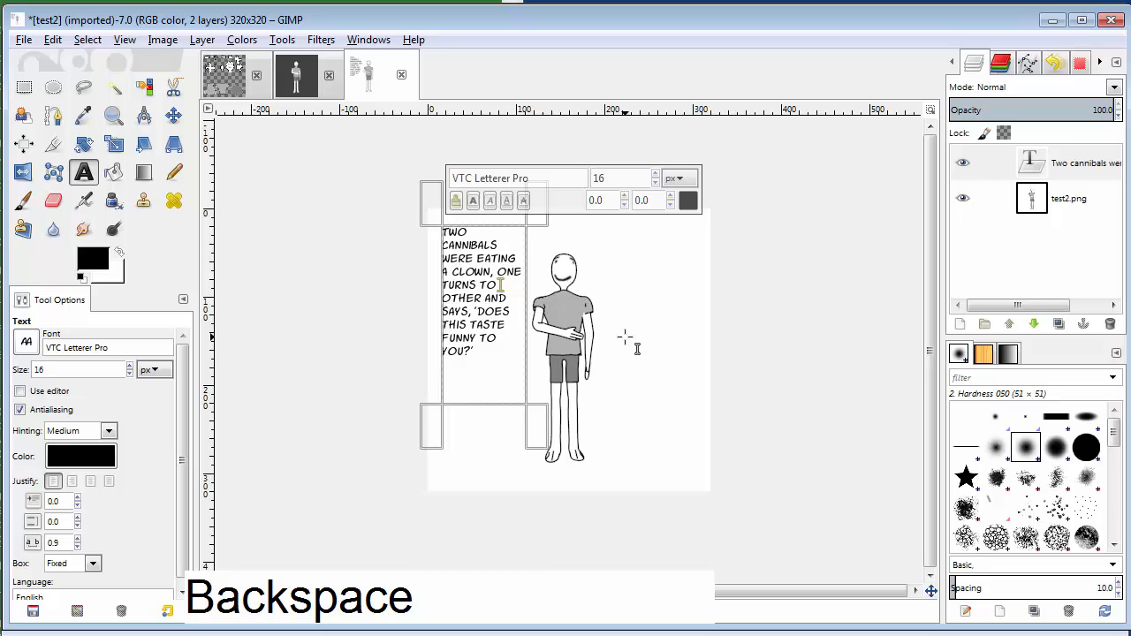
text(THE)
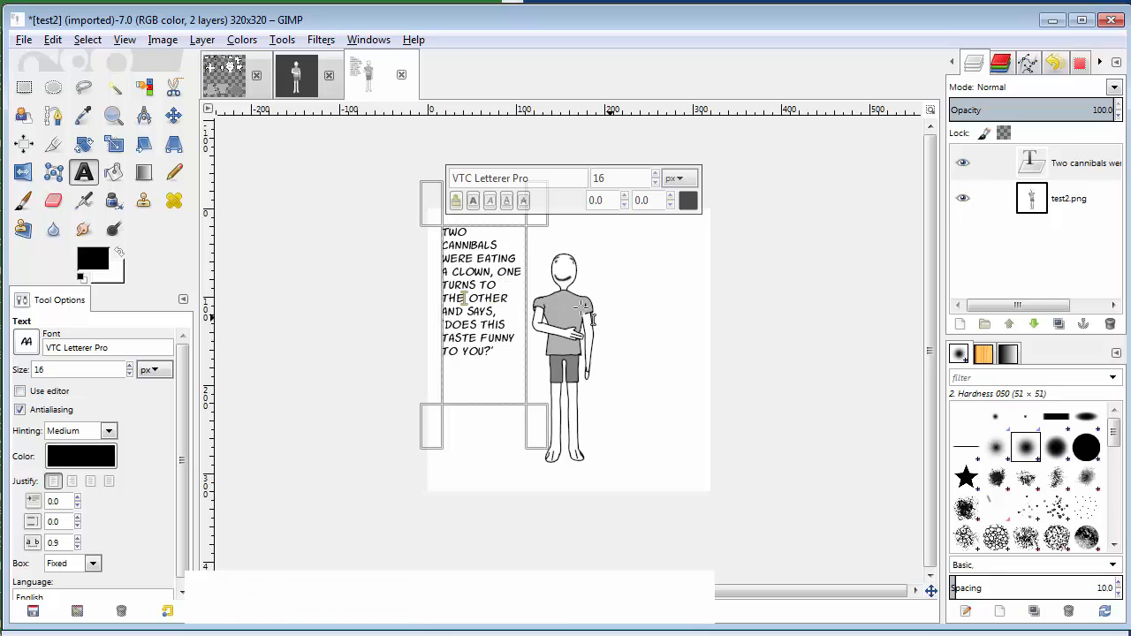
Widen and shorten the text box to fit the joke, and merge the text layer down into the test2.png layer.
mouse_move(528, 310)
mouse_down()
mouse_move(556, 293)
mouse_move(540, 296)
mouse_up()
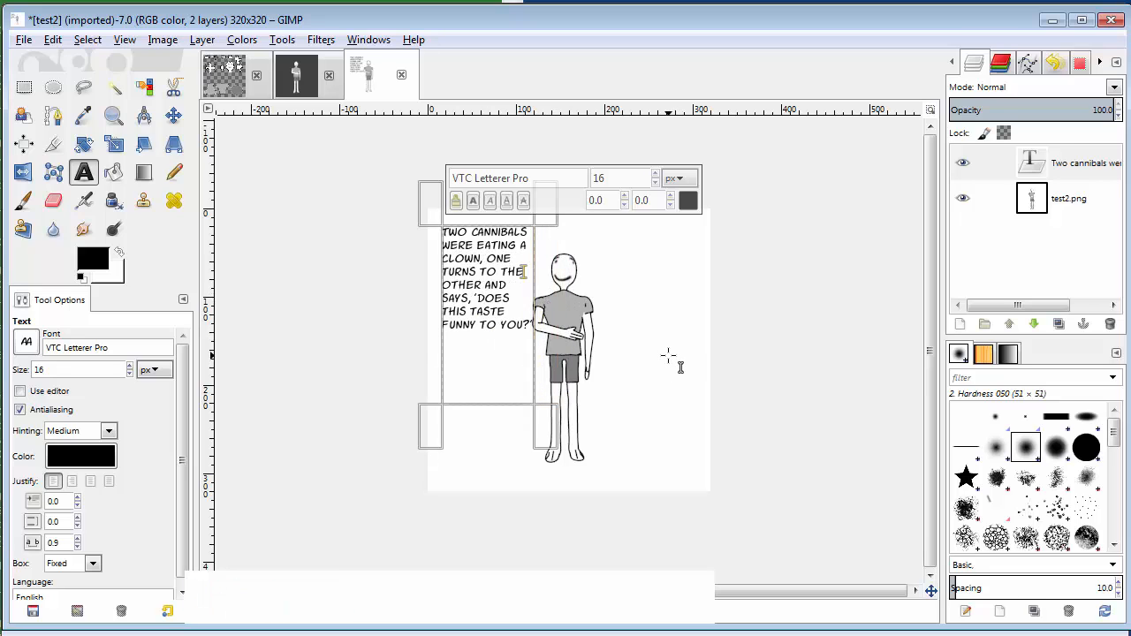
drag(502, 434, 505, 344)
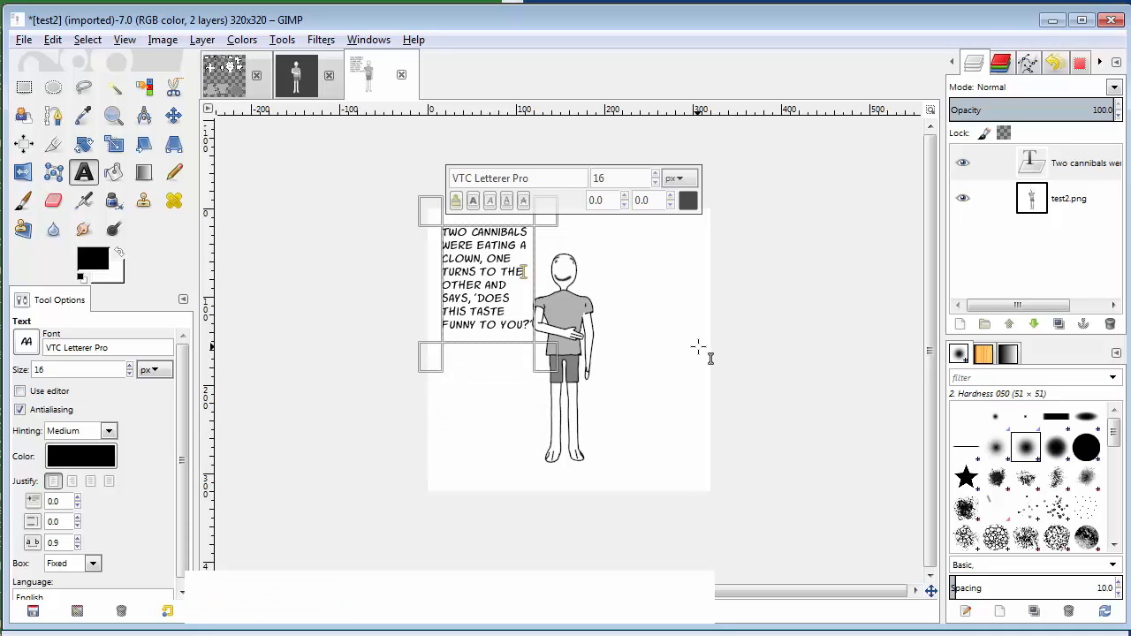
click(1065, 205)
click(1081, 164)
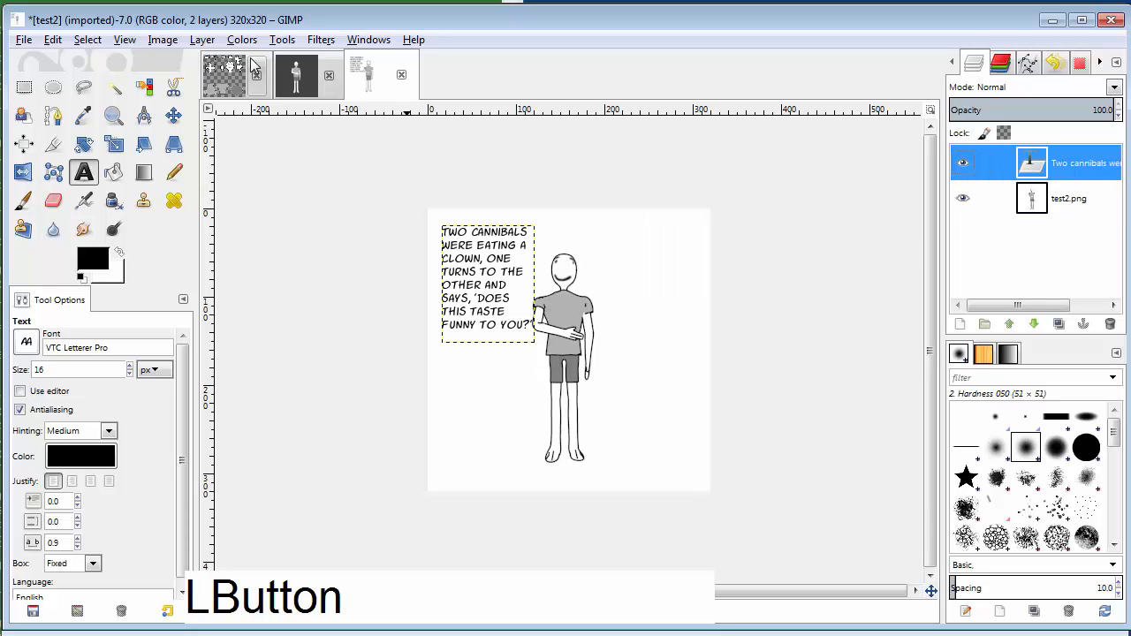
click(202, 40)
click(234, 155)
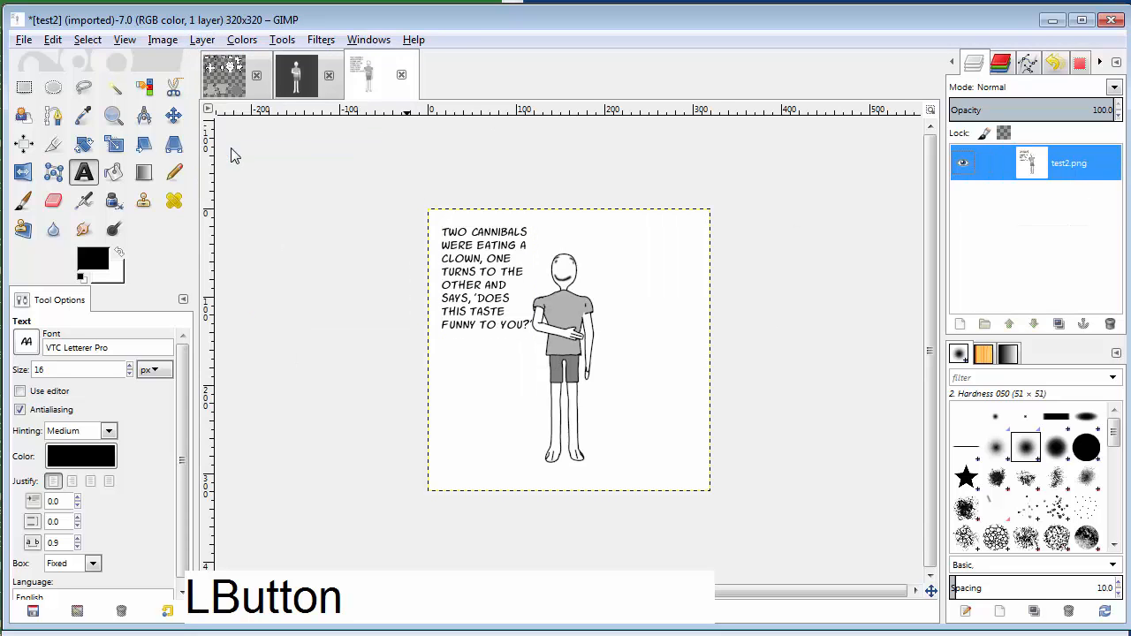
Paint a short straight speech line between the character's head and the joke text with the Paintbrush at size 3.
click(23, 201)
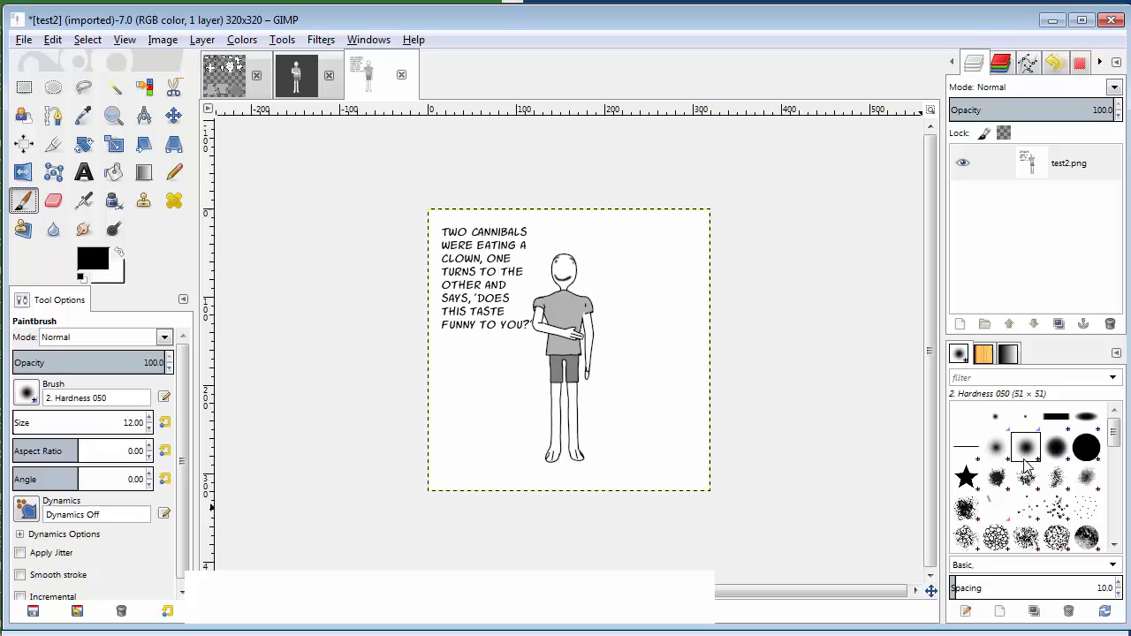
click(150, 429)
click(151, 429)
click(150, 429)
click(544, 283)
shift+click(527, 262)
Convert the image to indexed color using the web-optimized palette with no color dithering.
click(164, 44)
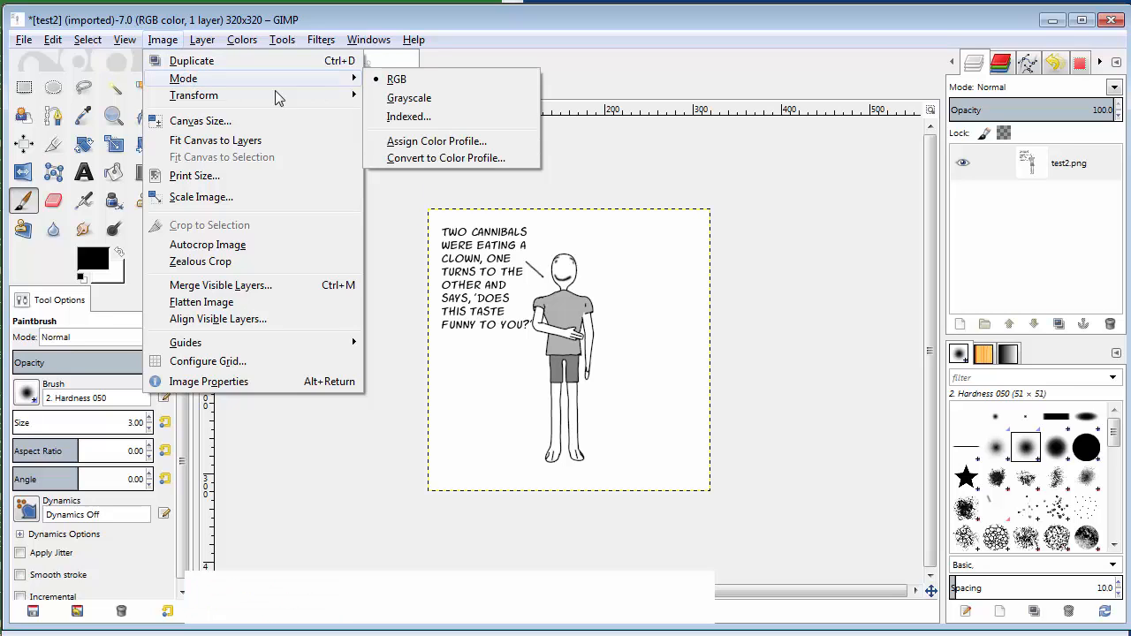
click(408, 116)
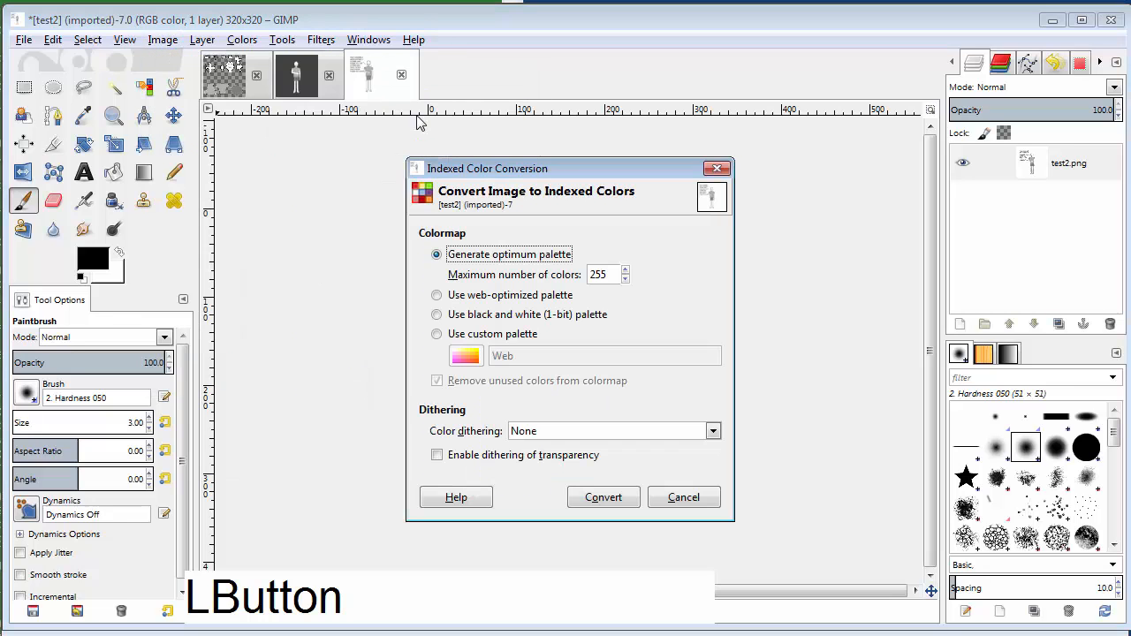
click(437, 296)
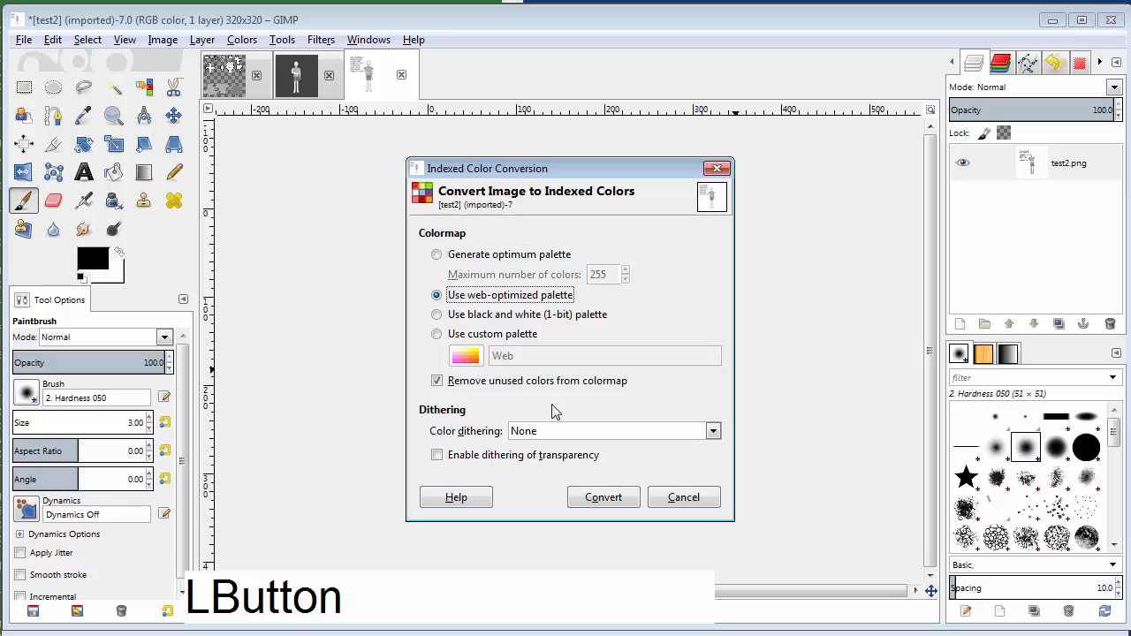
click(601, 500)
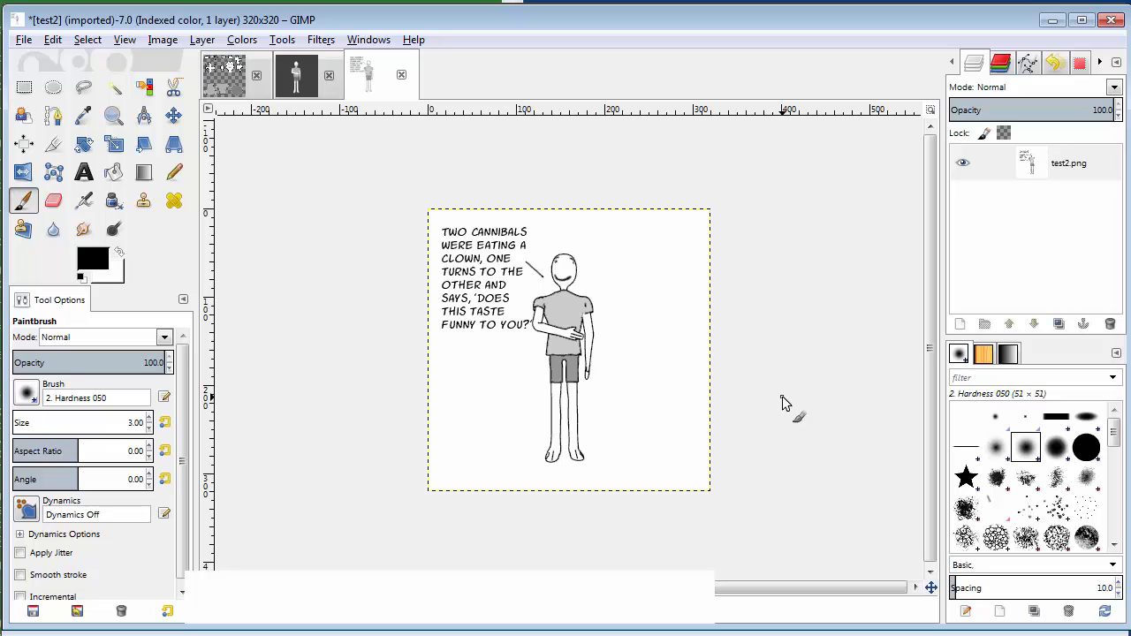
Paint two thin antennae rising from the top of the character's head with the Paintbrush.
click(564, 238)
click(579, 262)
mouse_move(578, 257)
mouse_down()
mouse_move(594, 250)
mouse_move(556, 260)
mouse_move(544, 232)
mouse_up()
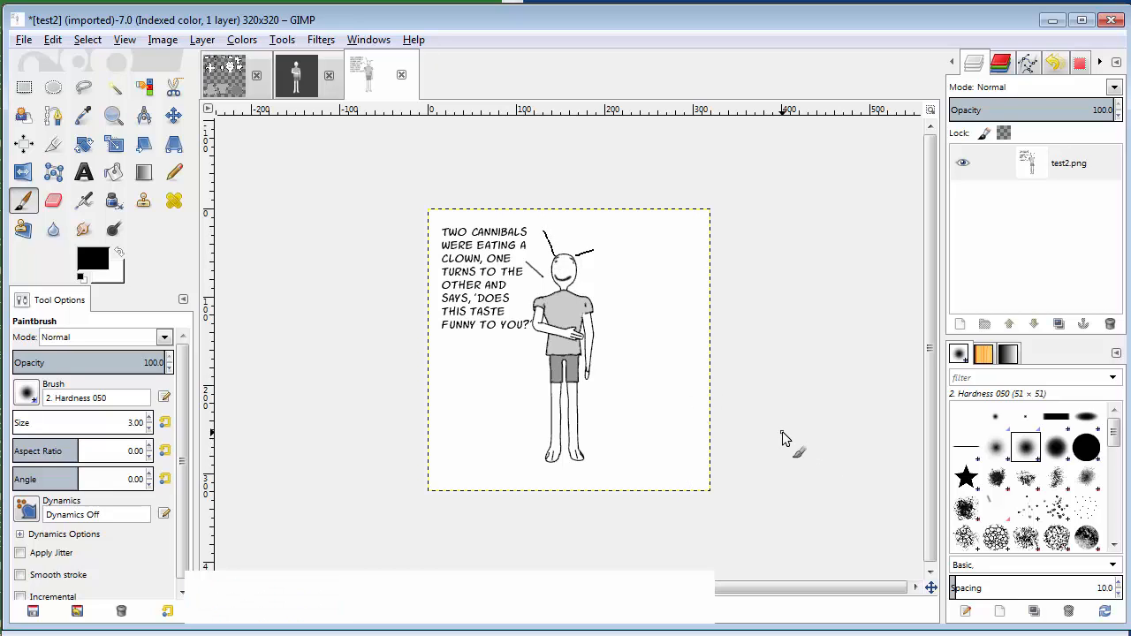